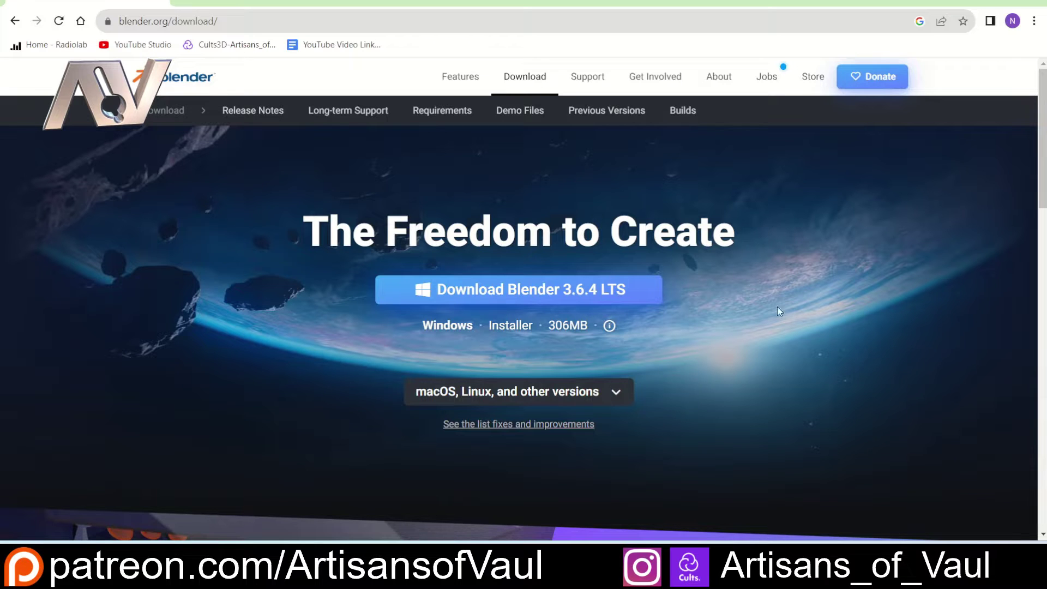
Open the Blender Experimental builds page from the bottom of the Blender download page
scroll(744, 335, down, 15)
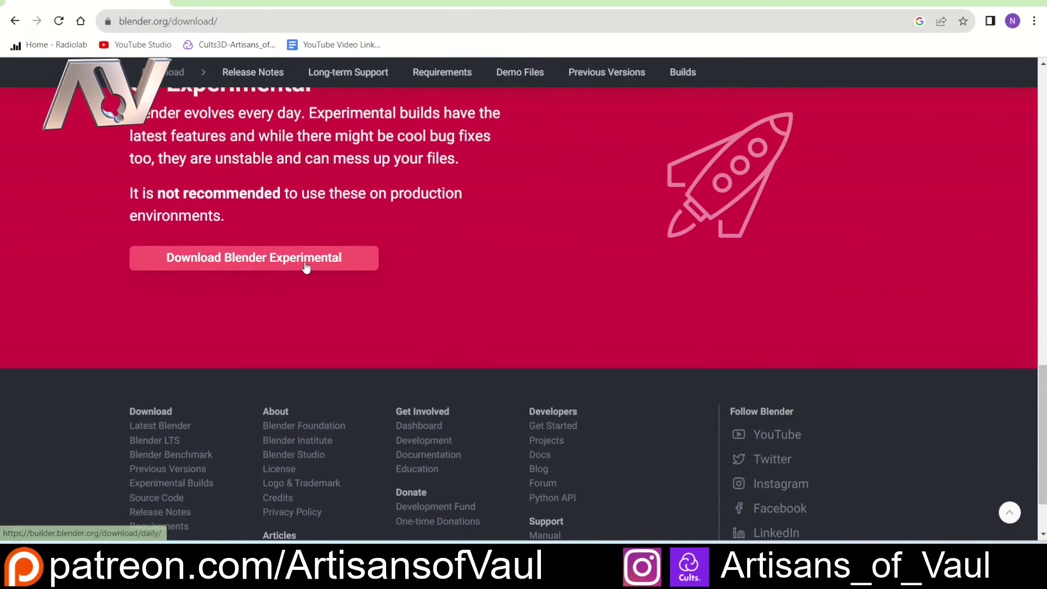
click(306, 266)
scroll(270, 289, down, 1)
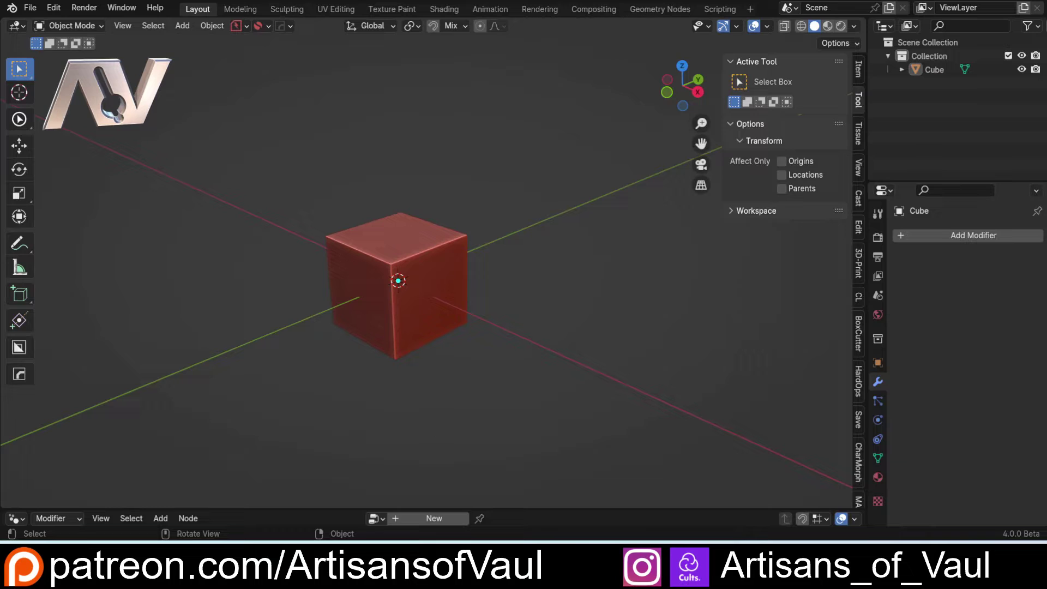
click(30, 8)
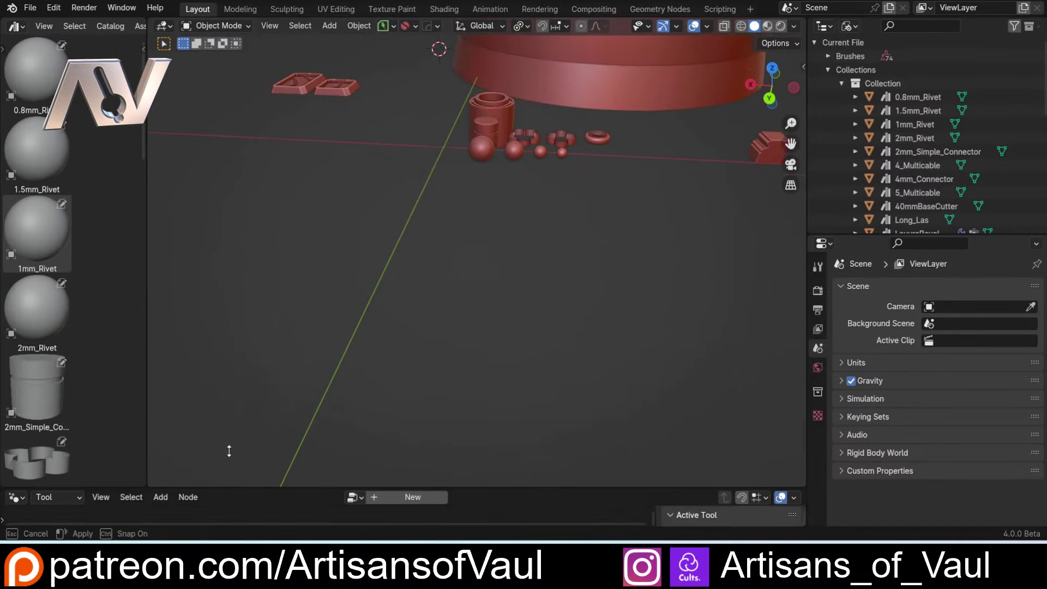
Enlarge the geometry node editor area to about half the window height and reframe the small parts in the 3D view
drag(229, 451, 229, 249)
shift+middle_drag(332, 179, 236, 245)
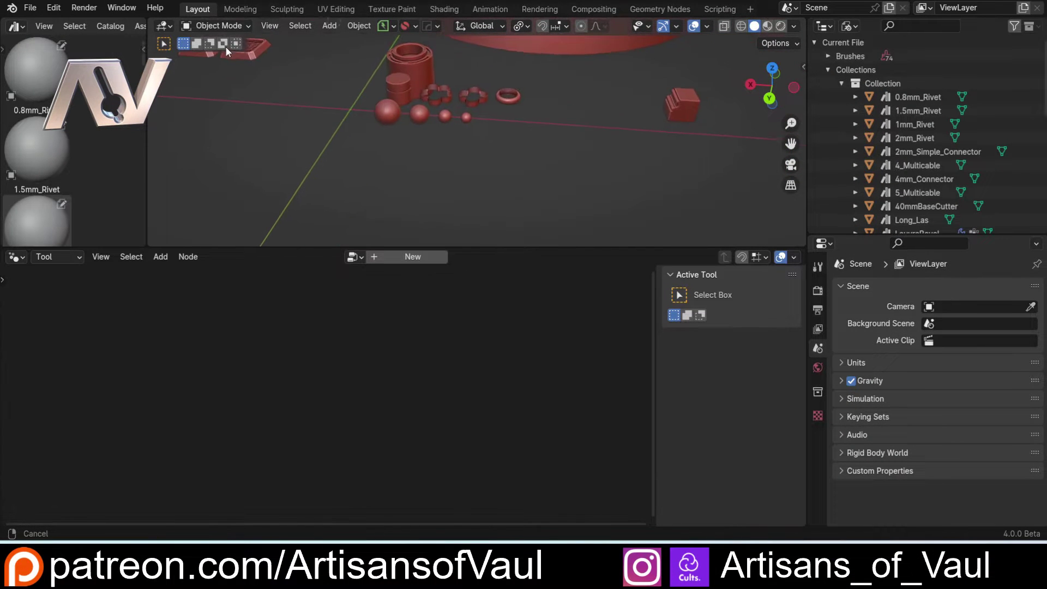
middle_drag(509, 173, 405, 223)
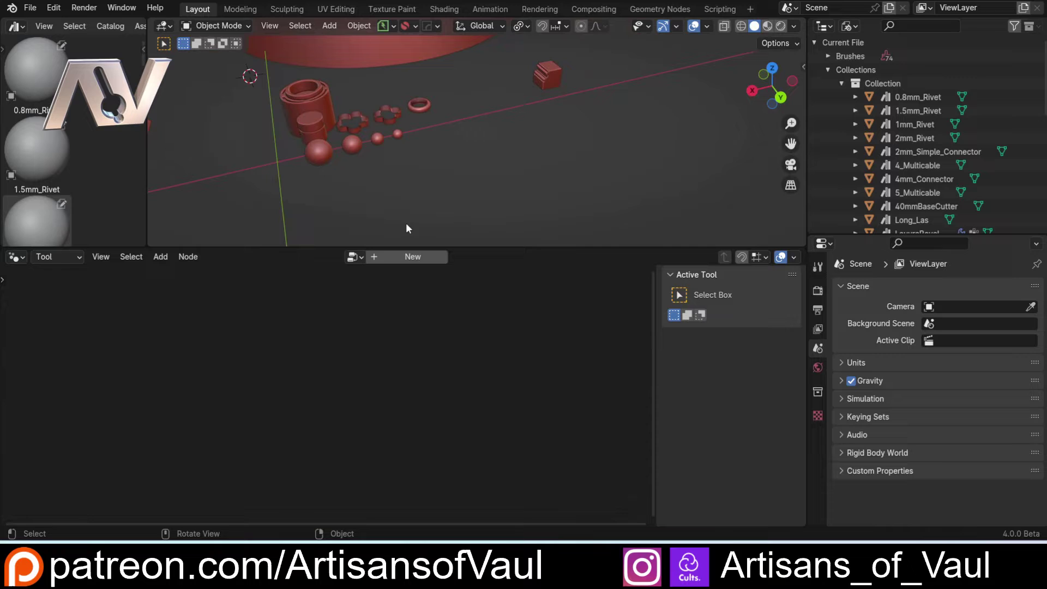
Switch the geometry node editor between its Modifier and Tool types, ending on Modifier
click(61, 258)
click(64, 290)
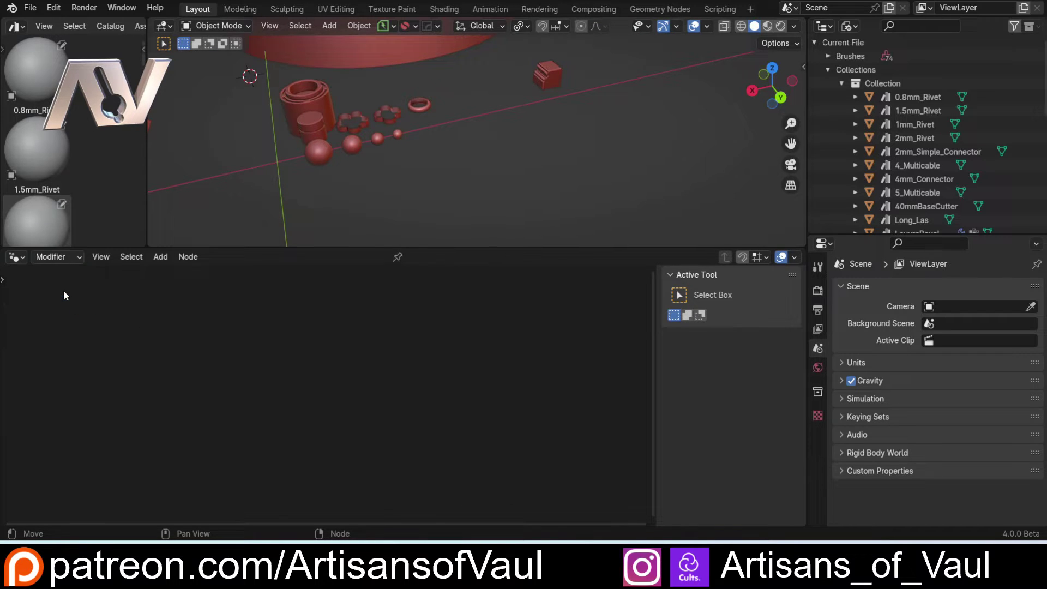
click(60, 256)
click(60, 305)
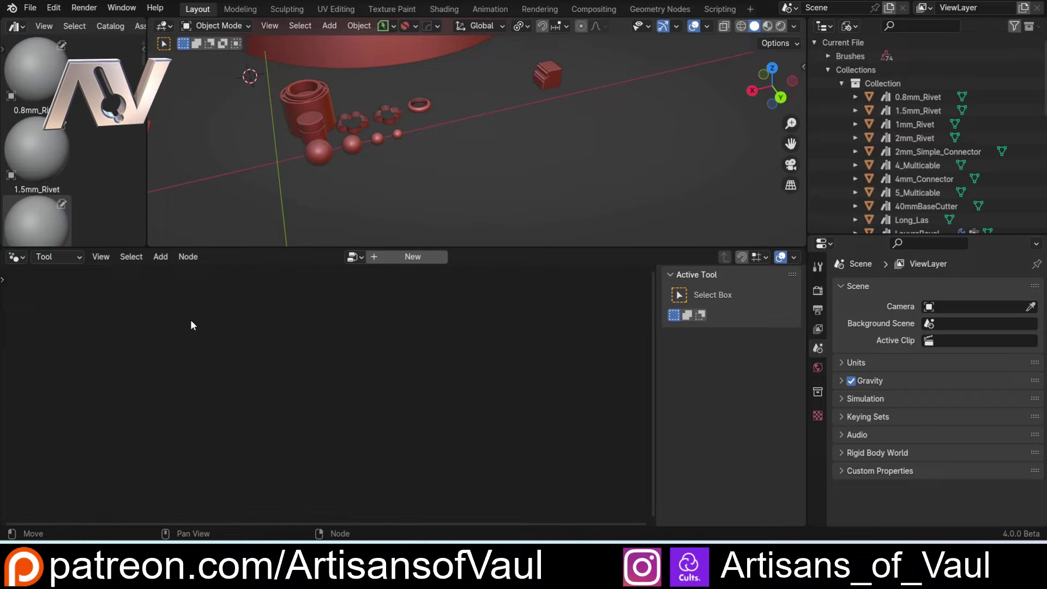
click(42, 257)
click(49, 289)
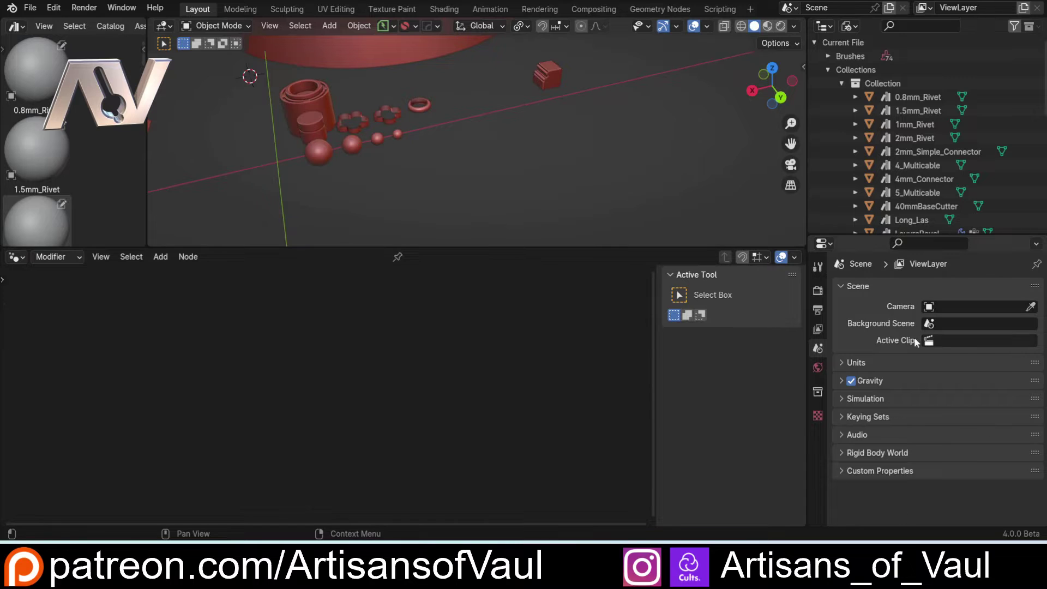
Browse the modifier categories available for the LouvreBevel block, and set the geometry node editor type to Tool
click(547, 75)
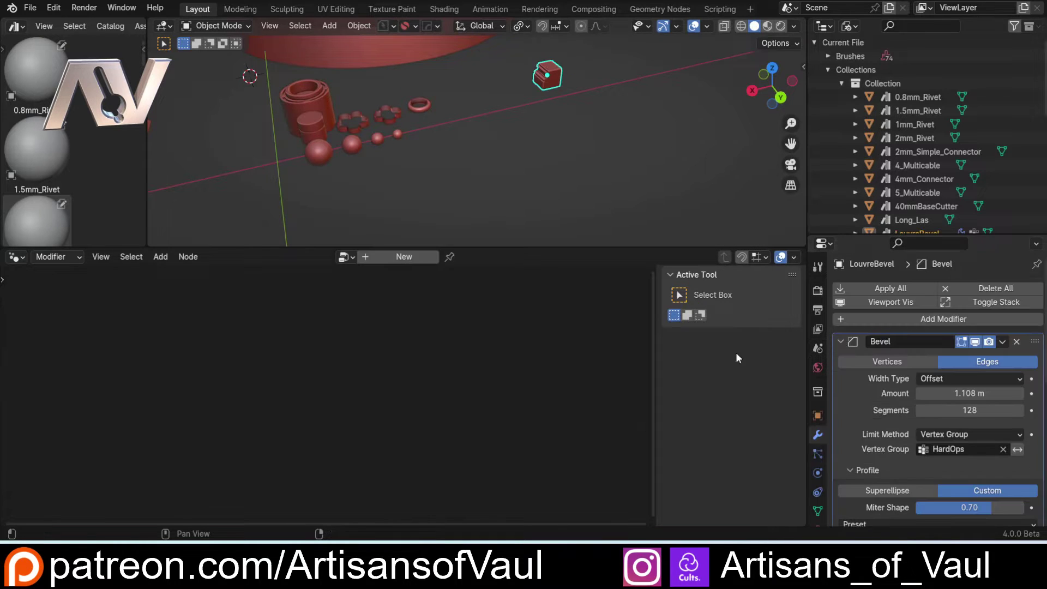
click(881, 316)
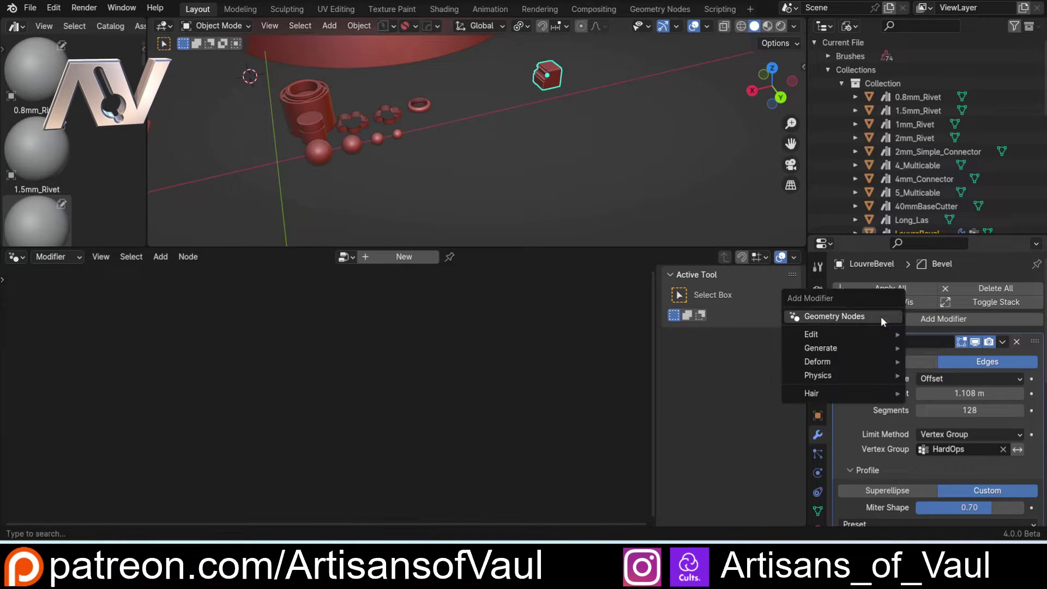
mouse_move(835, 347)
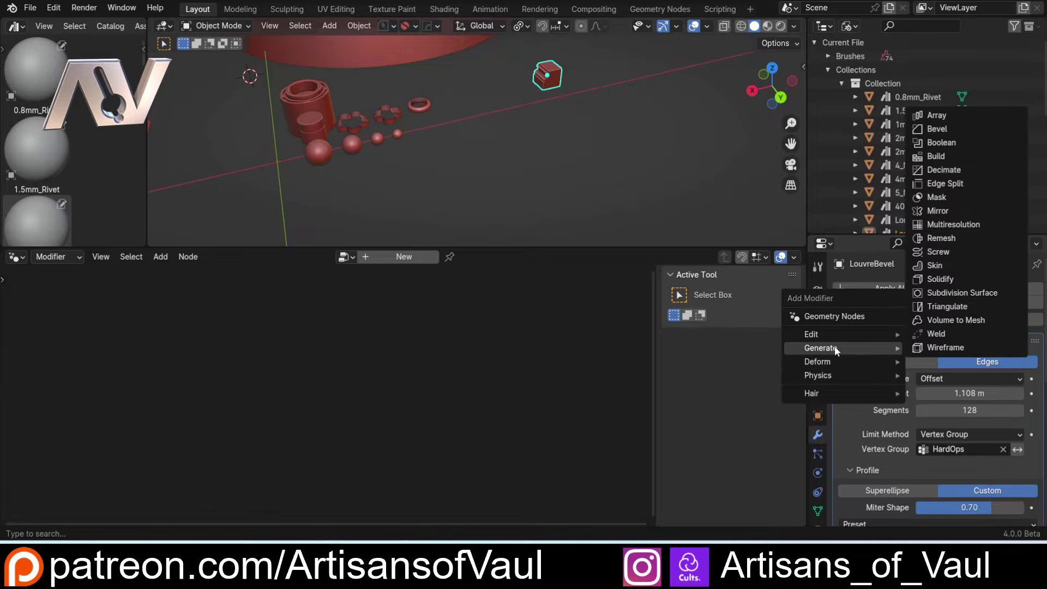
mouse_move(832, 380)
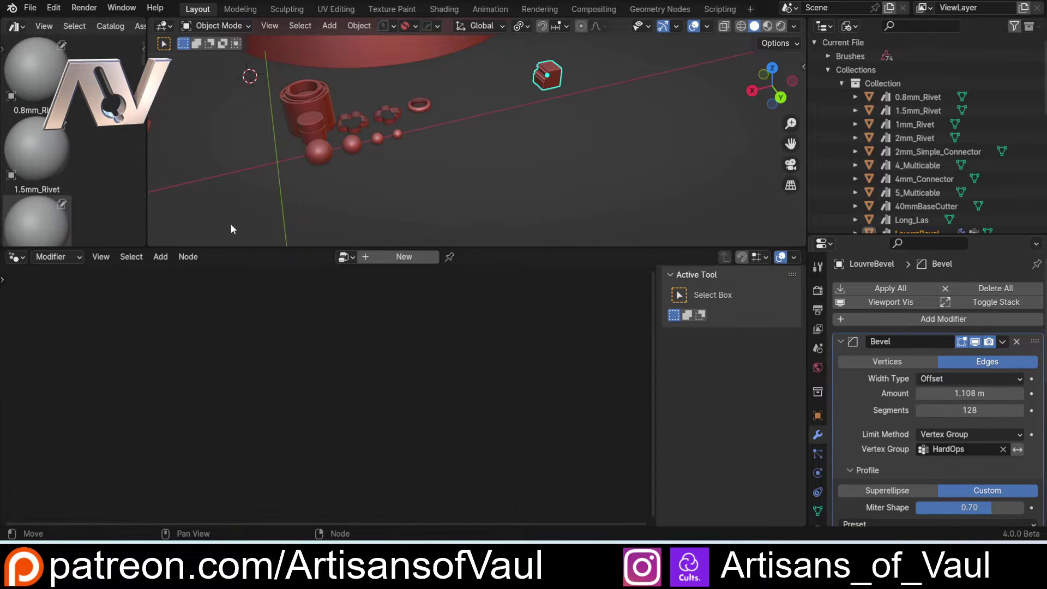
click(55, 256)
click(64, 305)
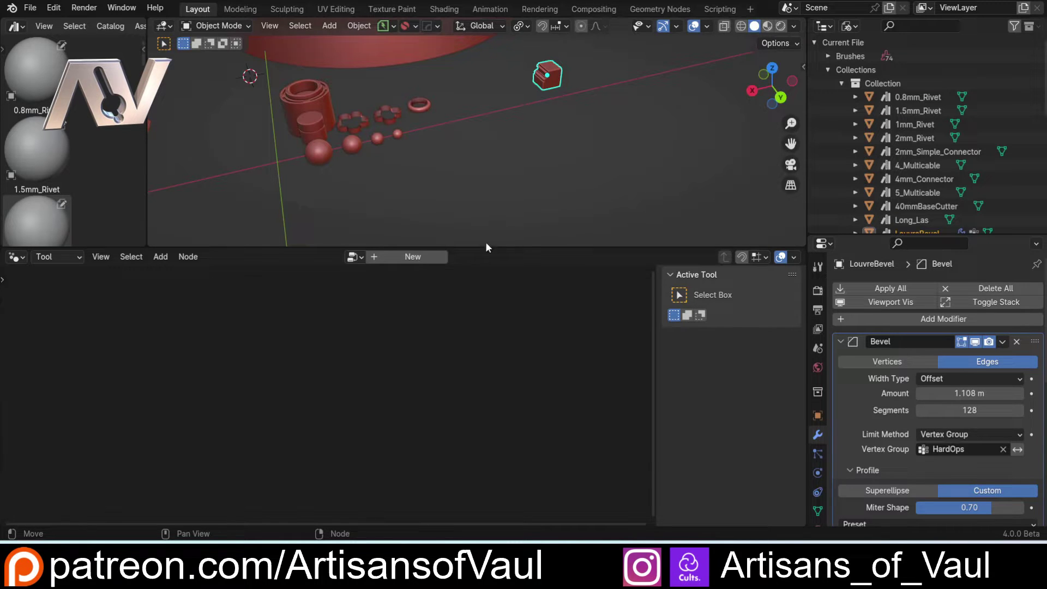
Add a mesh cube, move it to clear space away from the other parts, and frame it in the 3D view
key(shift+a)
mouse_move(452, 188)
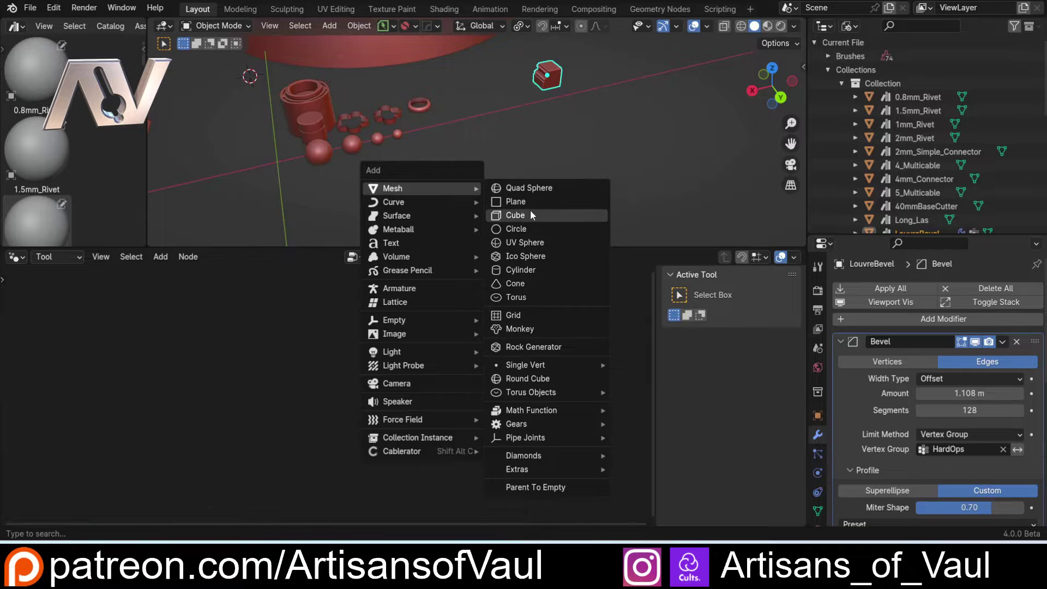
click(530, 213)
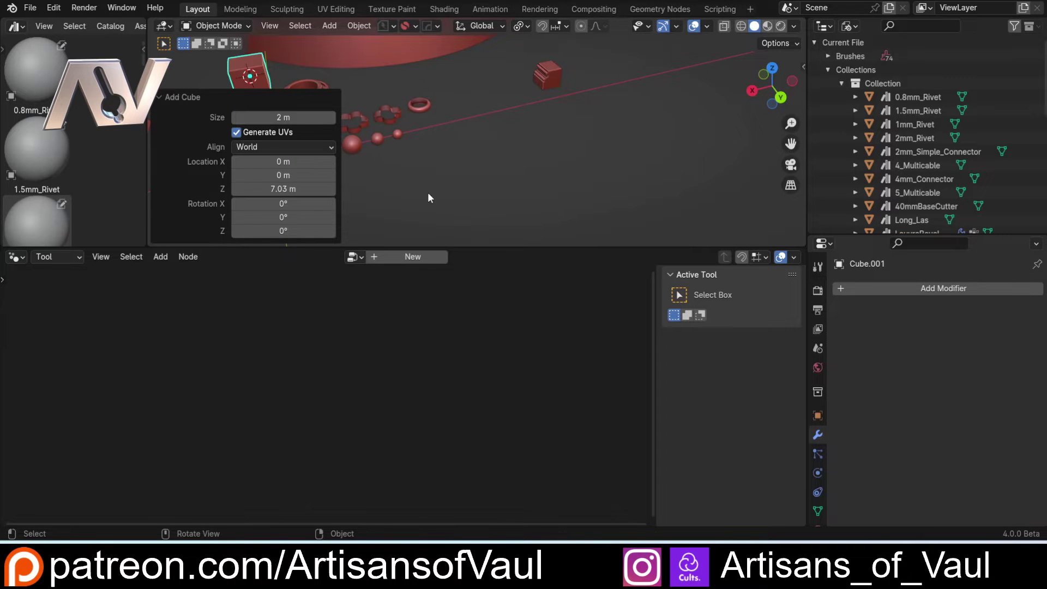
key(g)
click(632, 180)
key(KP_Decimal)
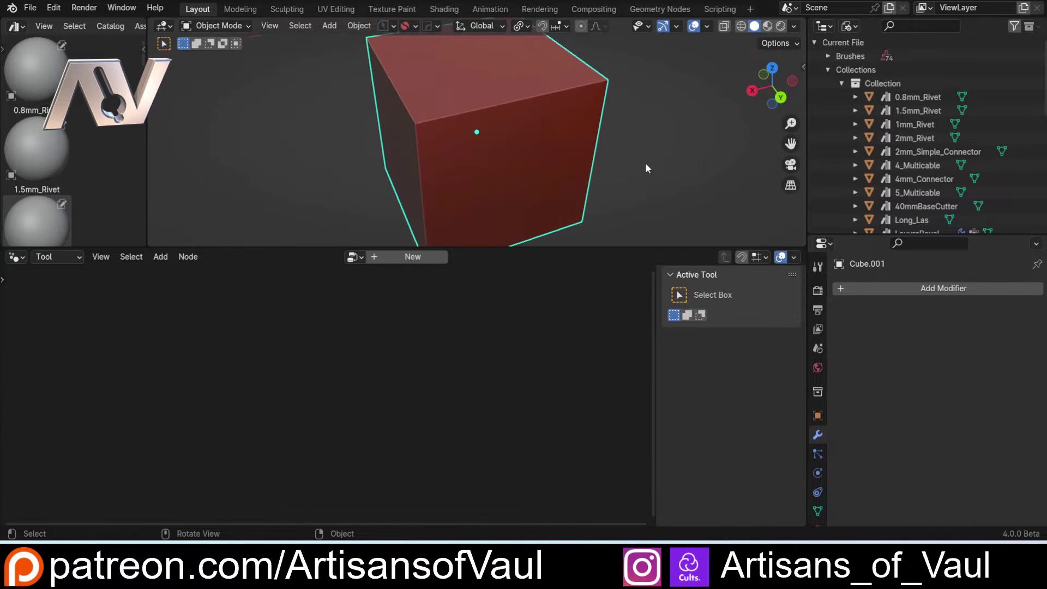
scroll(501, 165, down, 2)
scroll(509, 143, up, 1)
scroll(495, 152, down, 2)
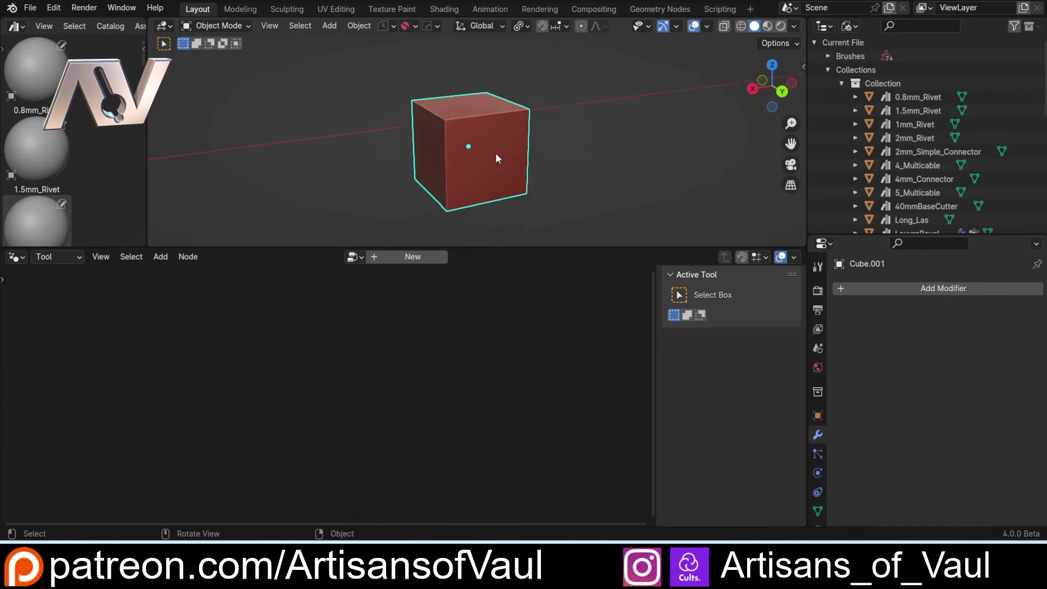
shift+middle_drag(495, 152, 495, 185)
scroll(495, 185, up, 2)
scroll(495, 185, down, 2)
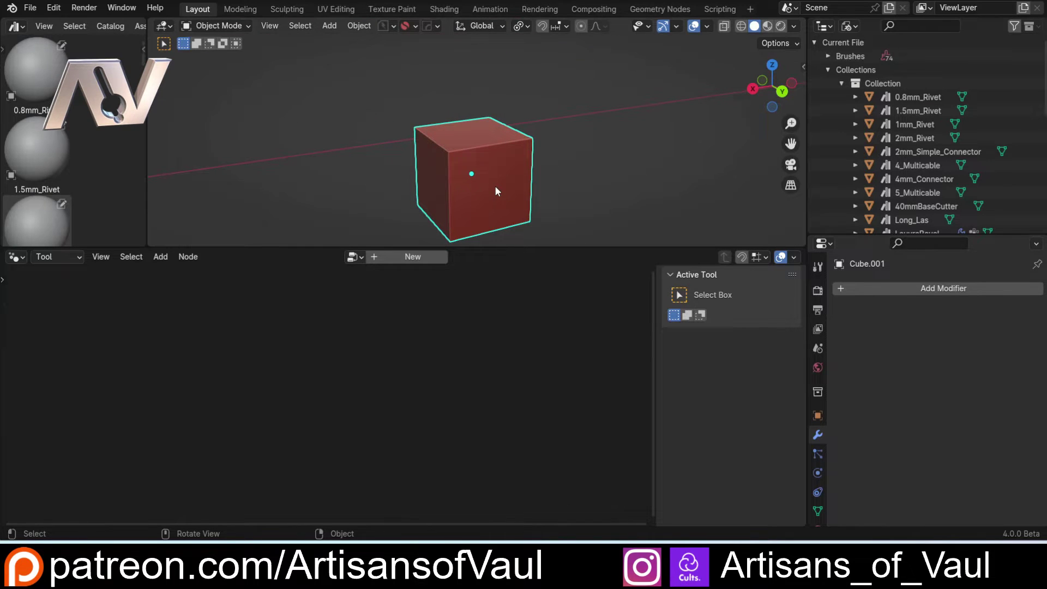
Enter Edit Mode on the cube and bevel one of its upper edges with a single wide chamfer
key(ctrl+Tab)
click(493, 270)
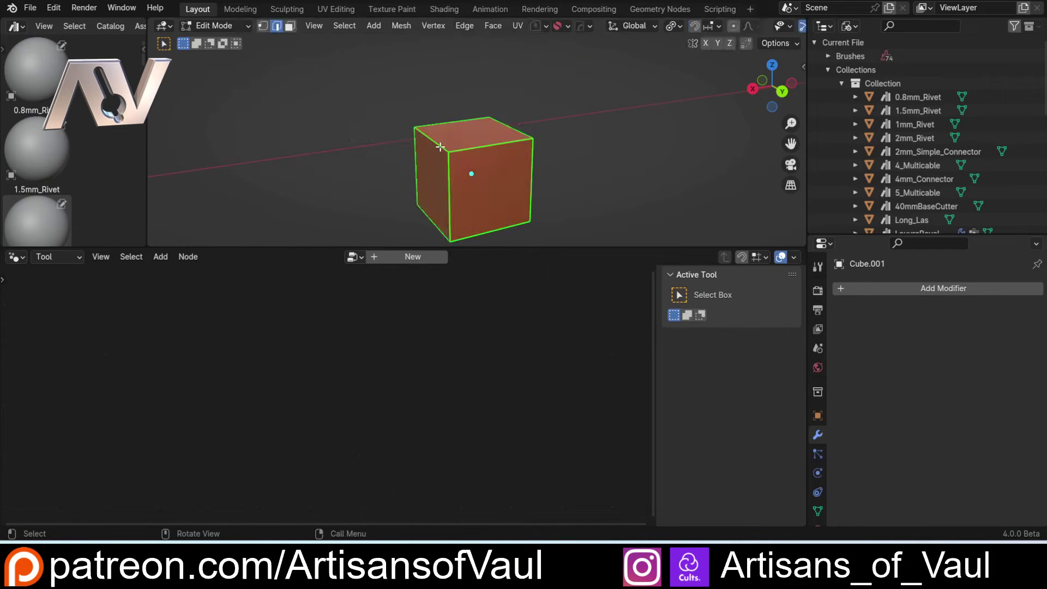
click(440, 146)
key(ctrl+b)
click(505, 133)
Make the block taller by moving its upper vertices upwards along the global Z axis
key(ctrl+Tab)
click(437, 120)
middle_drag(437, 121, 458, 131)
key(g)
key(z)
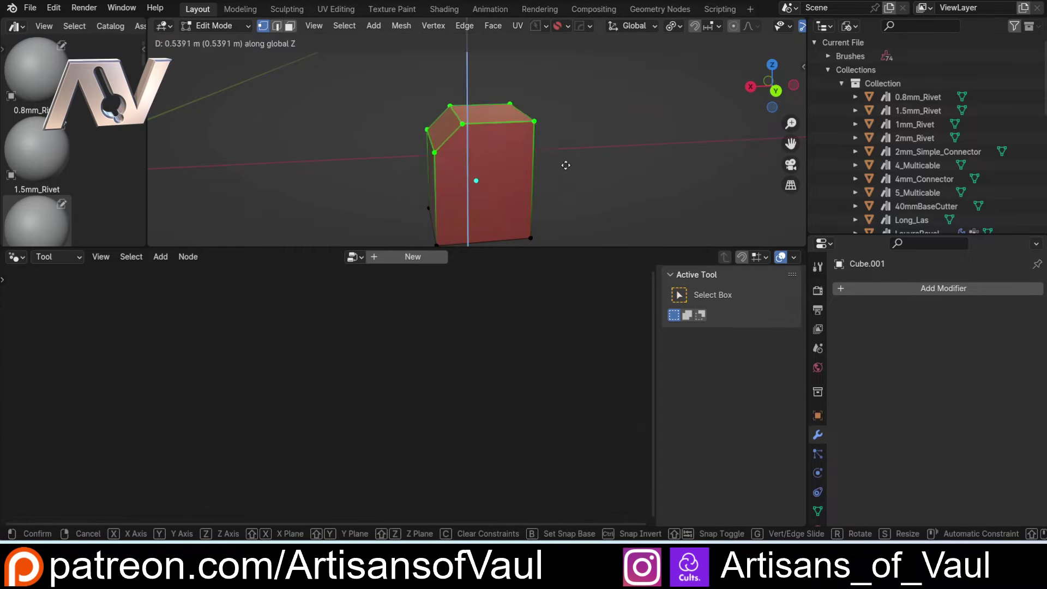
click(564, 145)
Inset the block's large side face by about 0.34 m
middle_drag(564, 144, 488, 137)
key(ctrl+Tab)
click(542, 151)
shift+click(521, 149)
key(i)
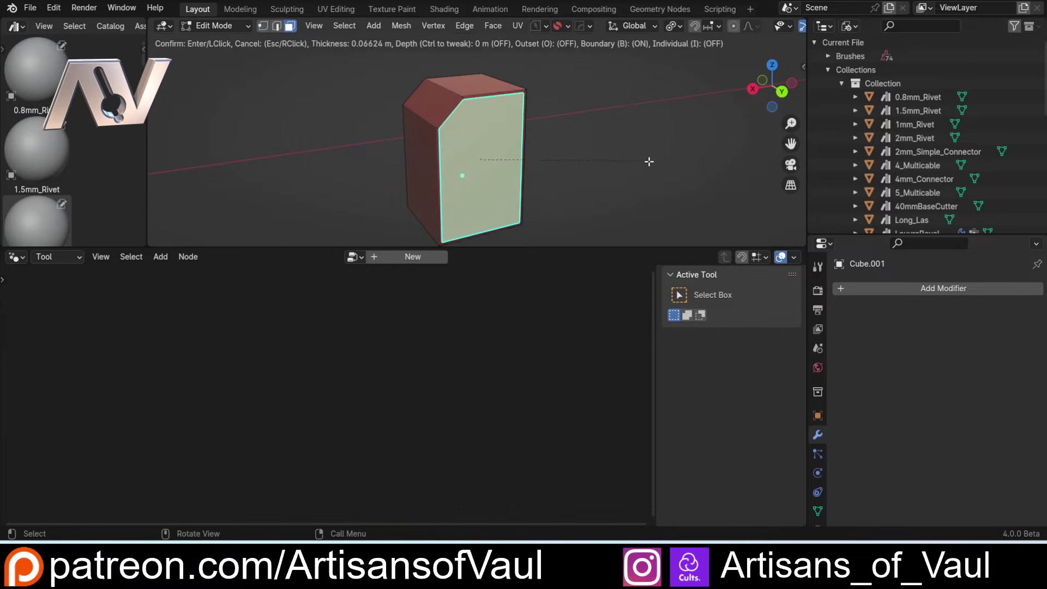
click(636, 166)
middle_drag(636, 166, 443, 129)
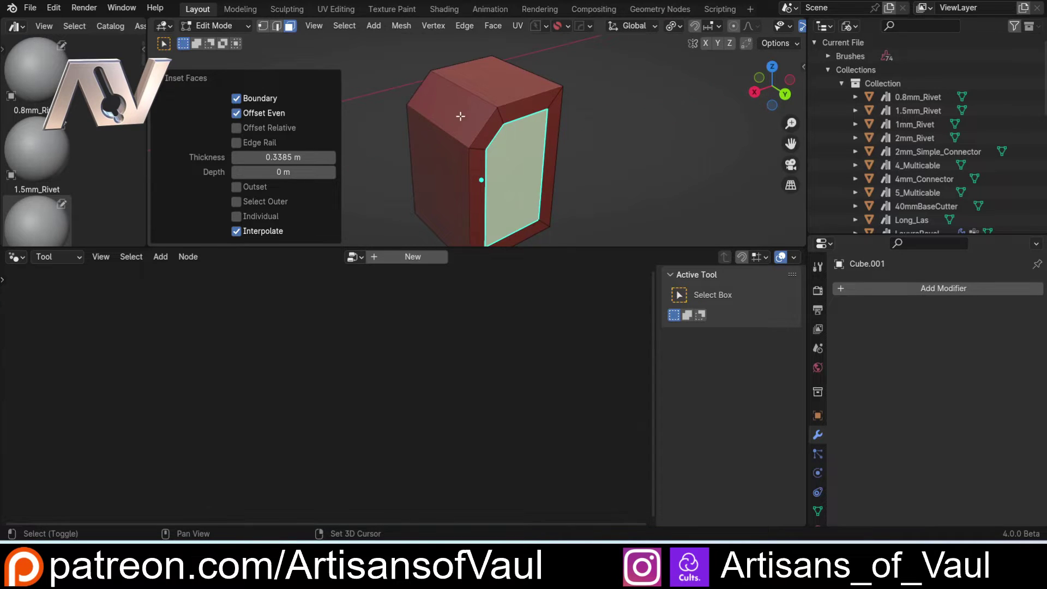
Duplicate the inset side face together with the chamfered face in place, and bring up the Separate options
shift+click(458, 117)
middle_drag(568, 173, 519, 163)
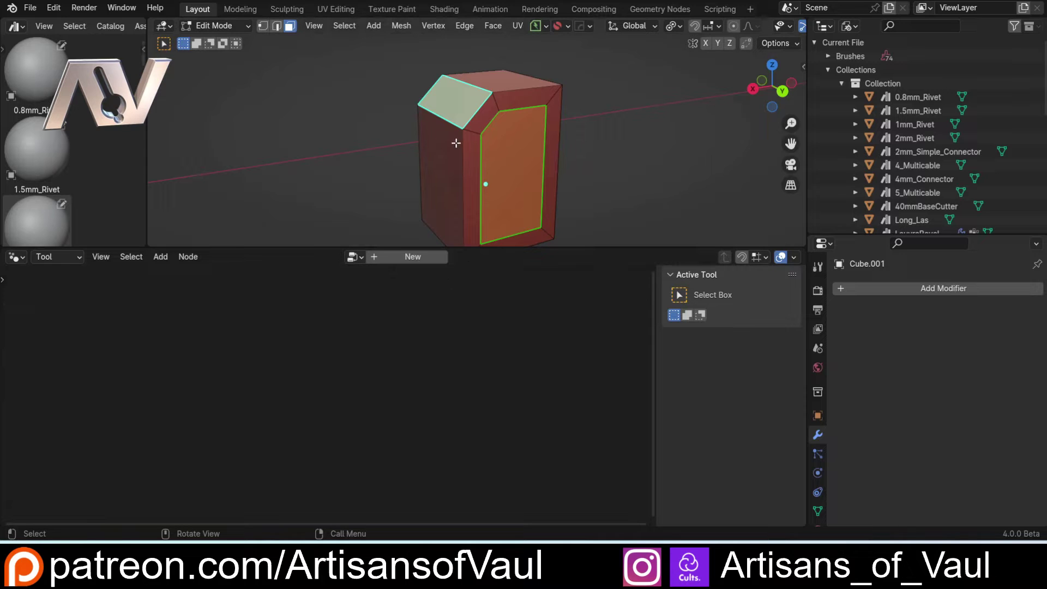
key(shift+d)
right_click(571, 140)
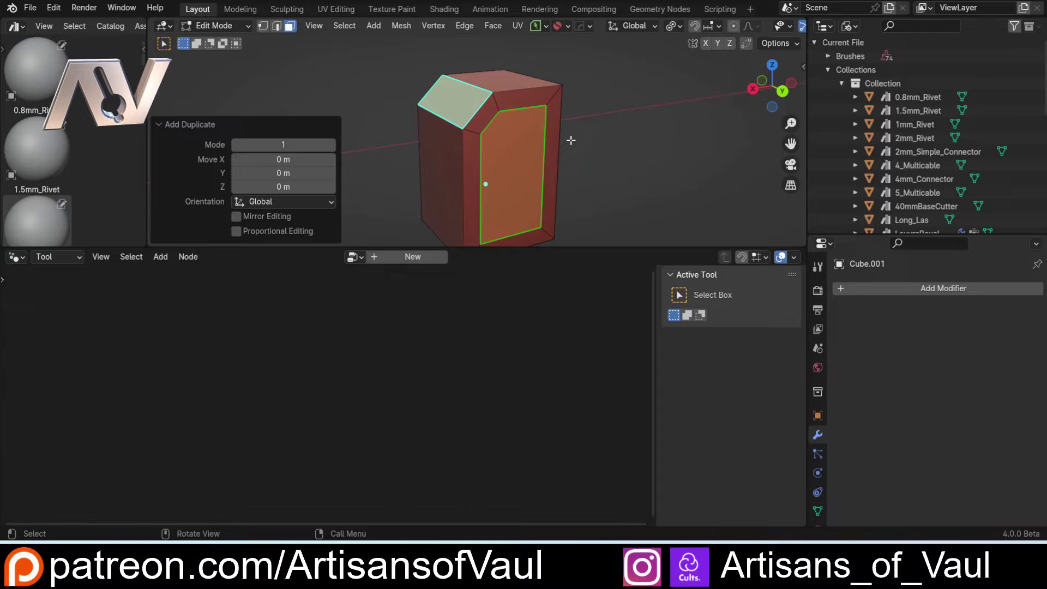
key(p)
key(Escape)
click(510, 170)
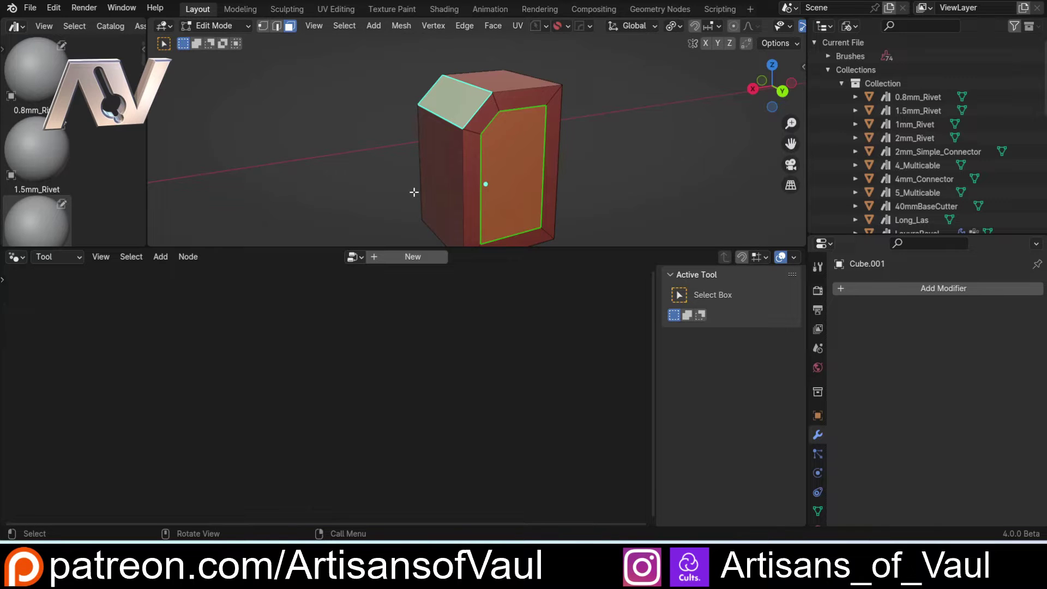
Create a new tool node group and insert a Delete Geometry node between Group Input and Group Output
click(373, 258)
key(Home)
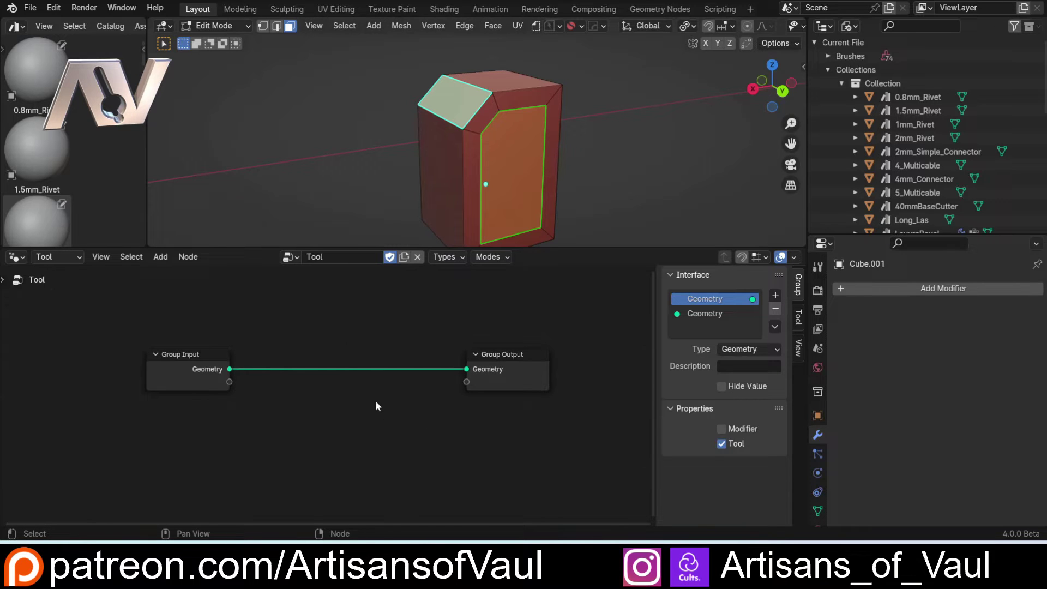
key(shift+a)
mouse_move(315, 271)
text(del)
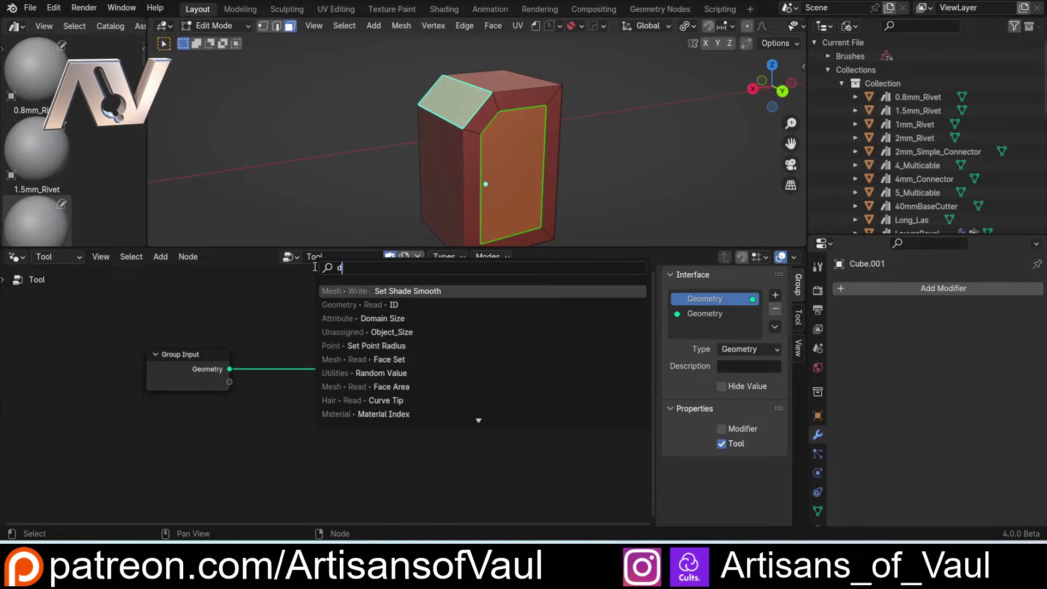
click(402, 291)
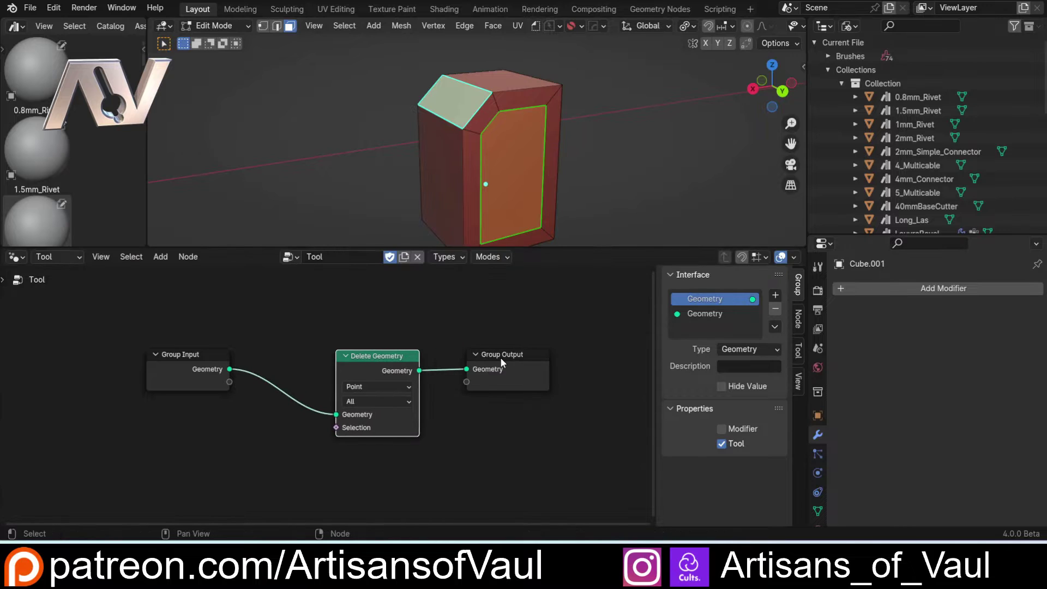
click(371, 358)
drag(371, 358, 406, 349)
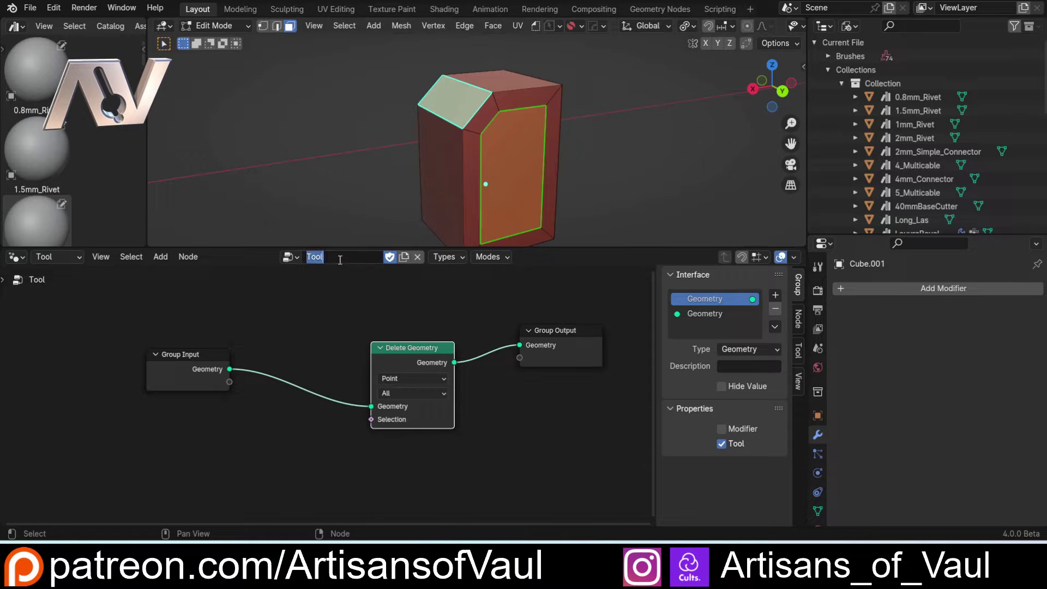
Rename the node group to Delete_Other and rearrange the Delete Geometry and Group Input nodes to make room
text(Delete_Other)
key(Return)
middle_drag(486, 180, 461, 242)
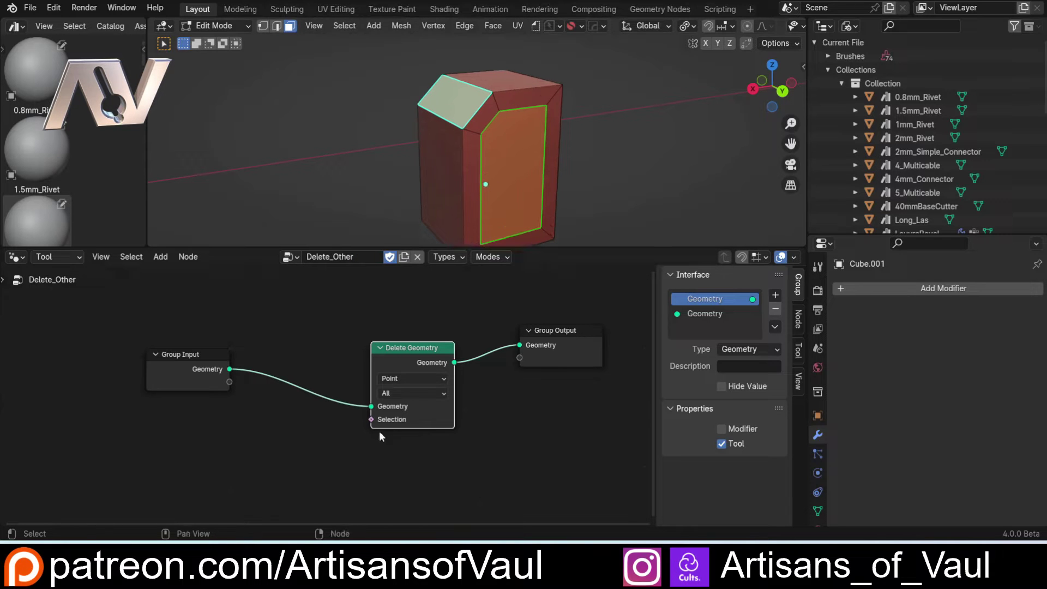
drag(418, 350, 446, 348)
drag(205, 356, 264, 332)
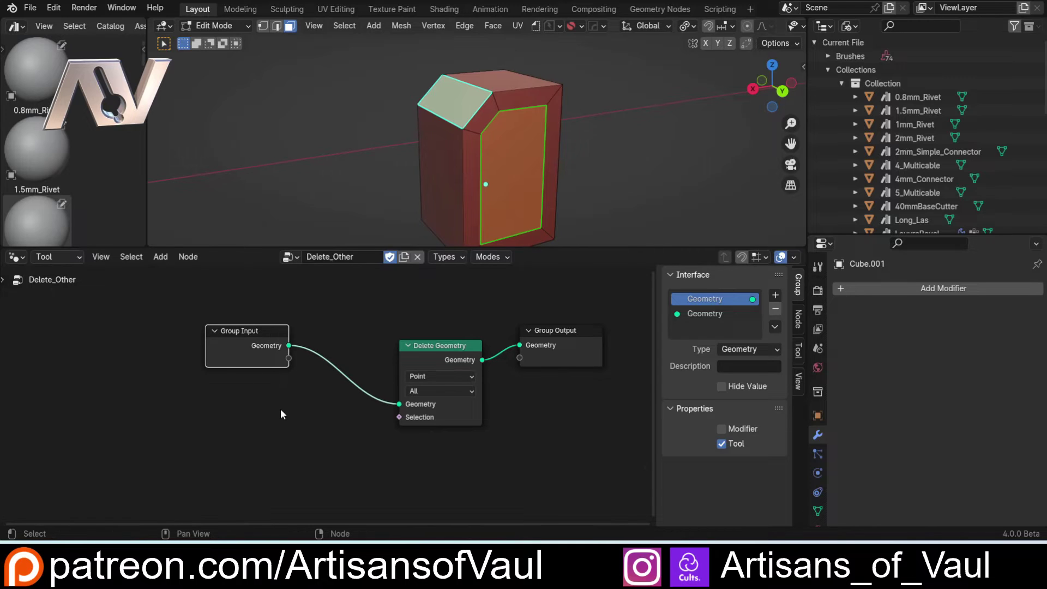
Add a Selection node below the Group Input node
key(shift+a)
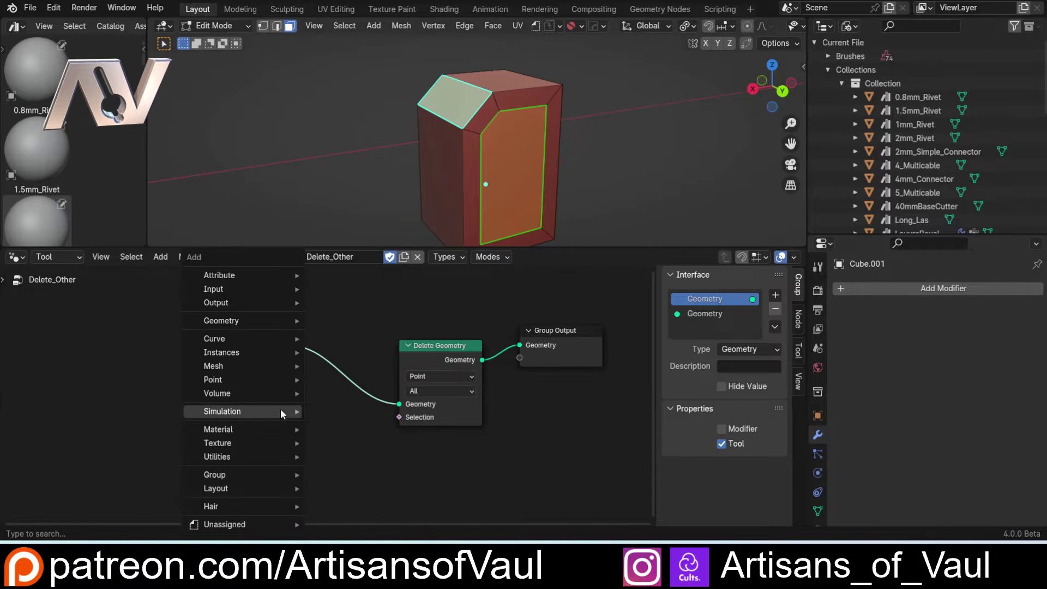
text(sele)
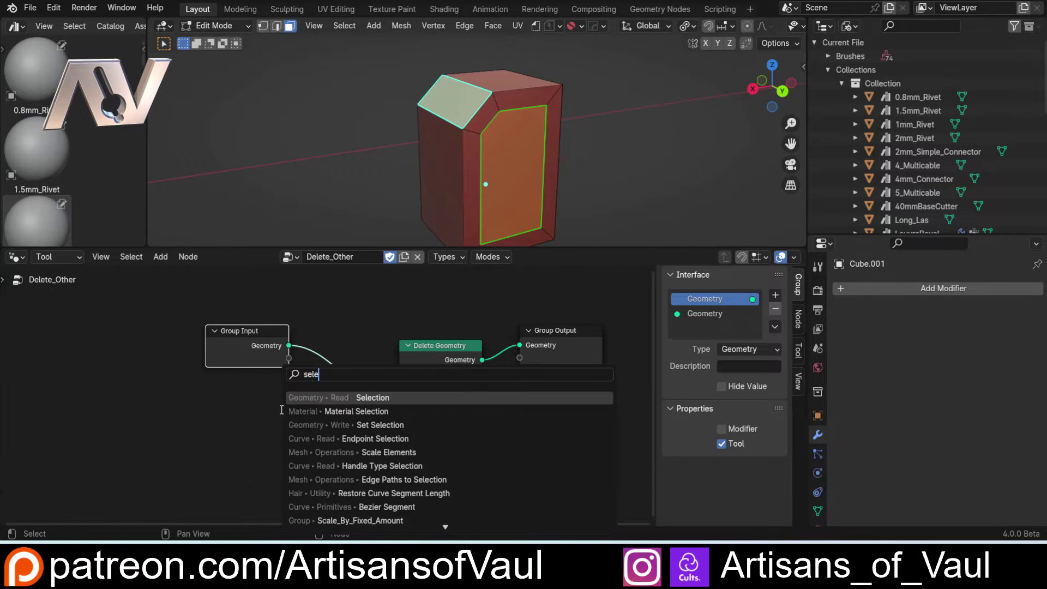
click(321, 398)
click(260, 413)
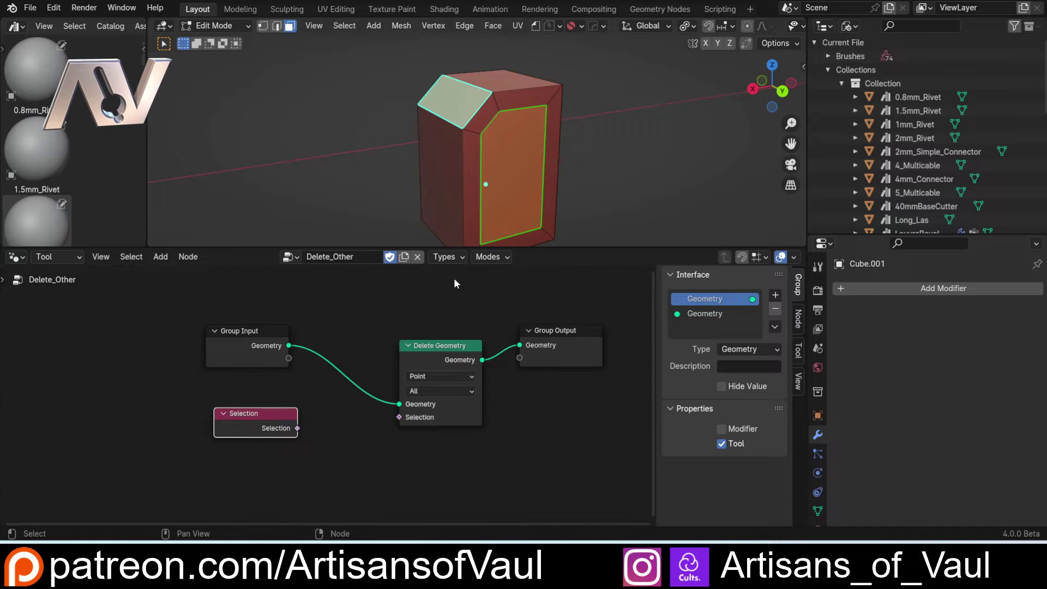
Try selecting single faces on the block, finishing with the chamfered face and the inset side face selected together
click(519, 112)
click(515, 81)
click(460, 108)
shift+click(511, 151)
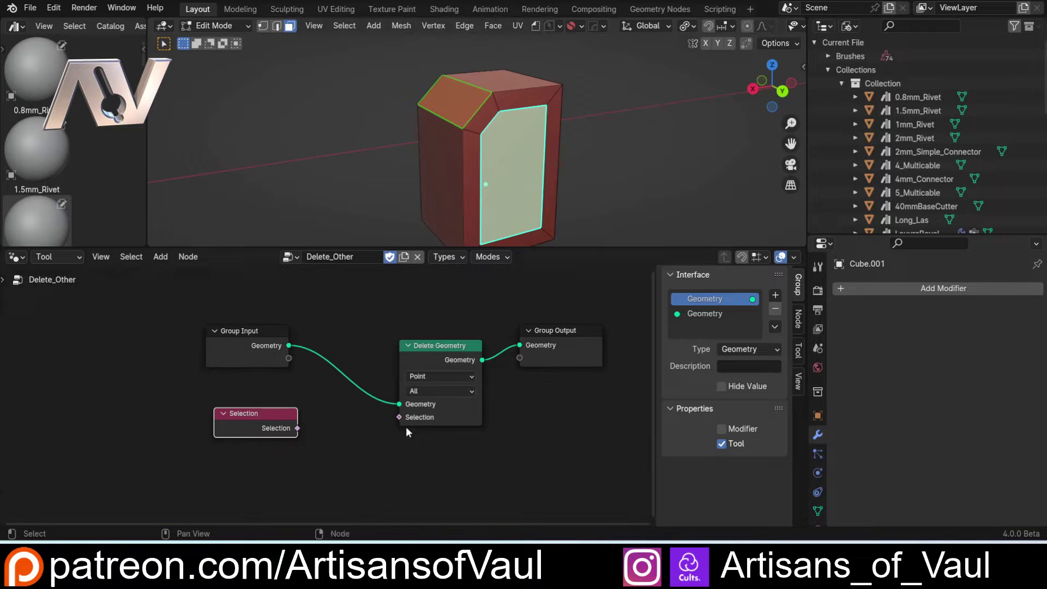
Try Delete_Other on the two selected faces with the Selection node wired straight into Delete Geometry's Selection input, and undo the deletion
drag(267, 415, 398, 419)
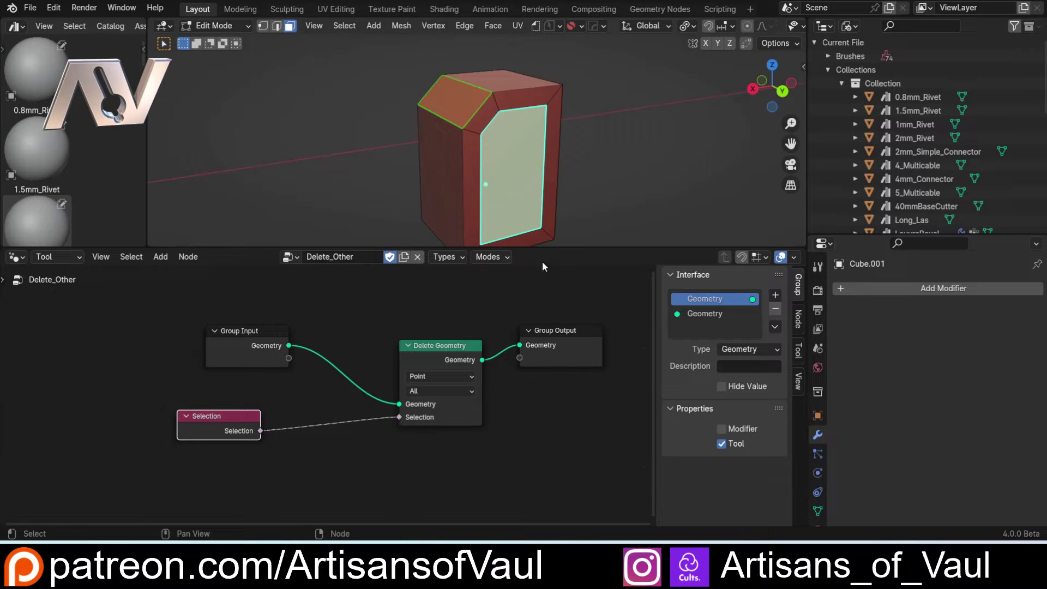
click(536, 27)
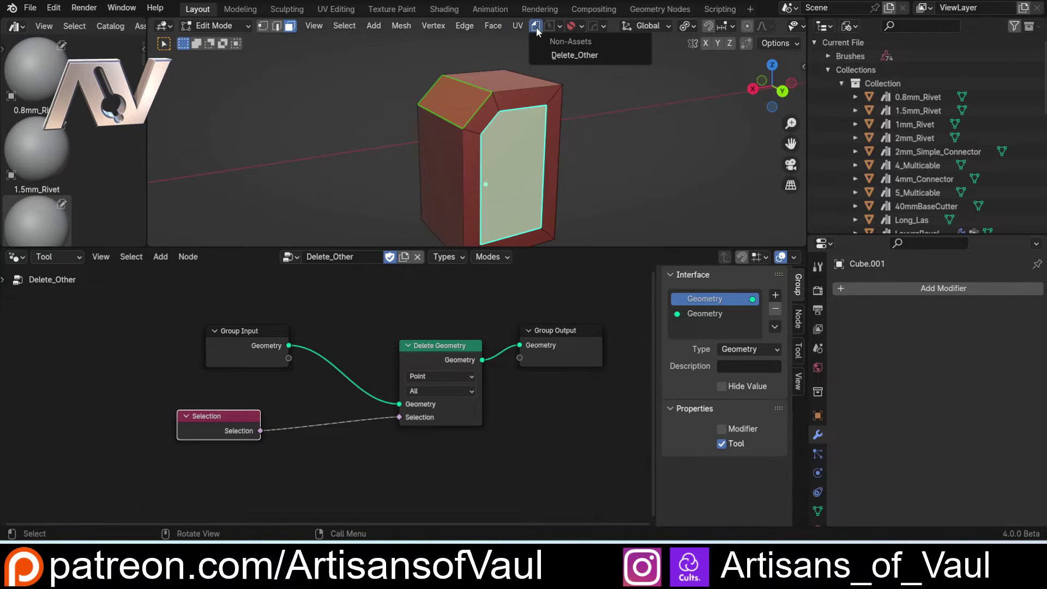
click(575, 56)
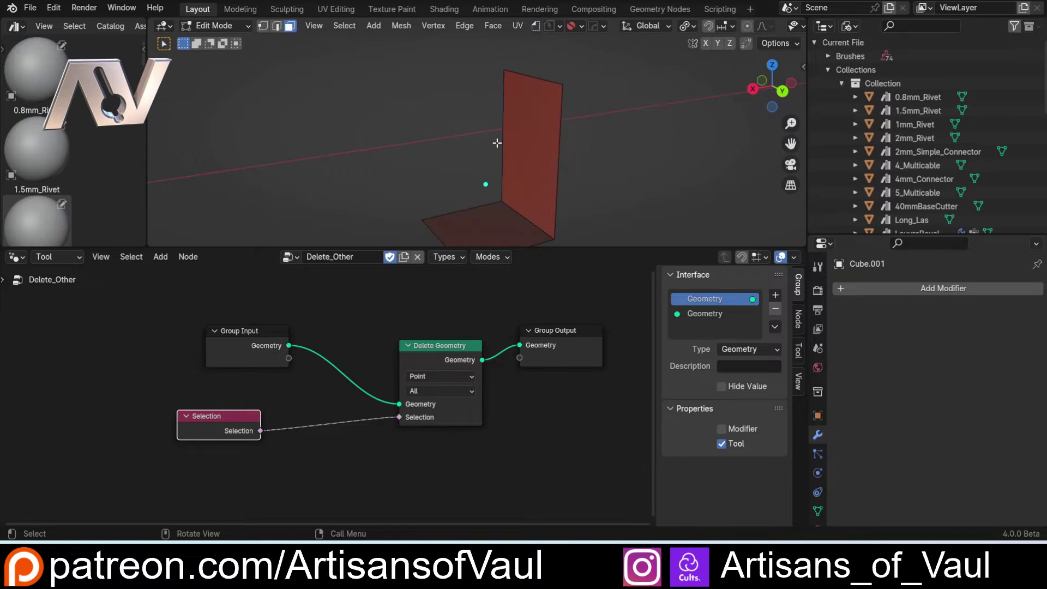
key(ctrl+z)
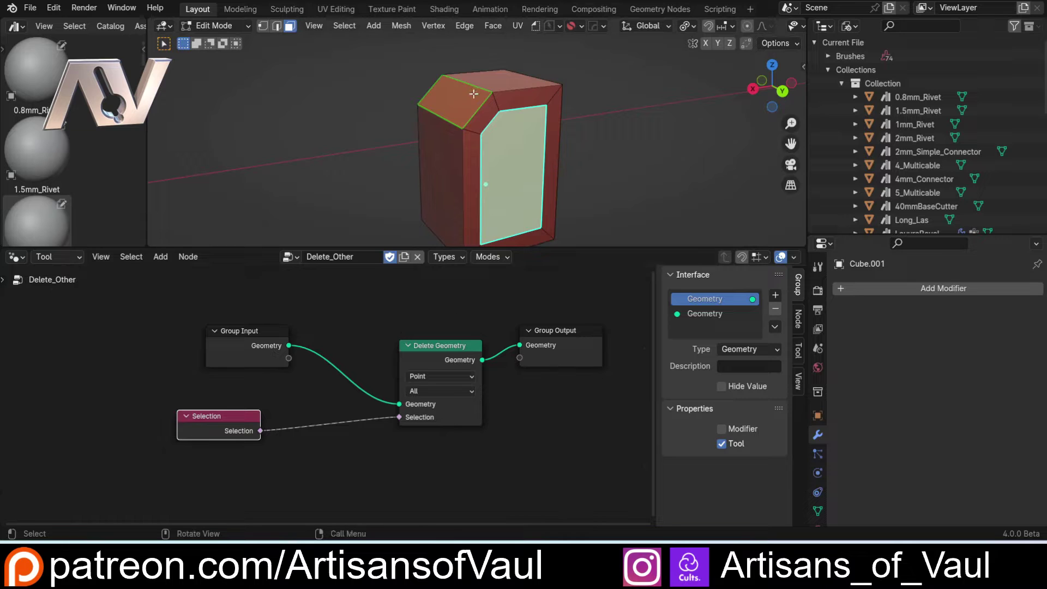
Add a Not Boolean Math node between the Selection node and Delete Geometry's Selection input
mouse_move(243, 425)
alt+mouse_down()
mouse_move(186, 417)
mouse_move(255, 426)
alt+mouse_up()
click(216, 428)
text(not)
click(305, 397)
click(287, 403)
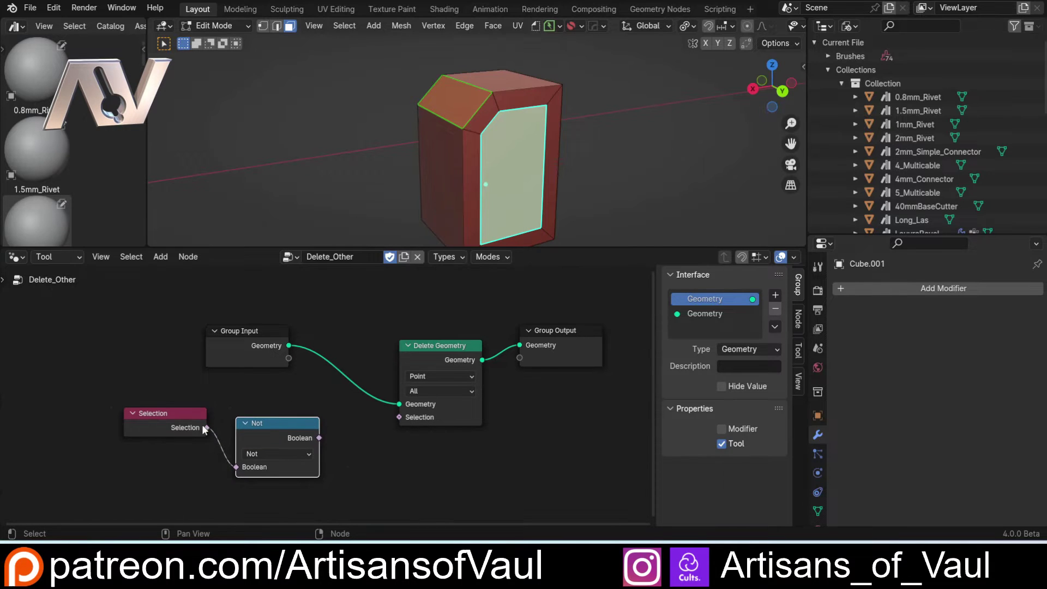
drag(319, 438, 399, 417)
Set the Delete Geometry node's domain to Edge
click(442, 377)
click(429, 392)
click(429, 375)
click(420, 418)
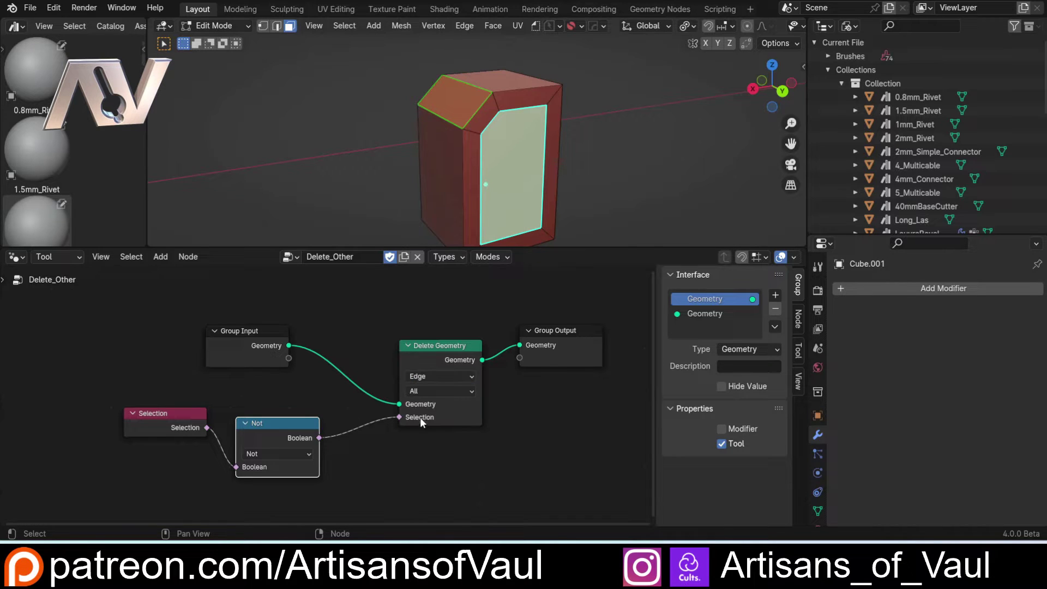
Test Delete_Other on the chamfered face and inset side face of the block, and undo the deletion
click(538, 30)
click(560, 54)
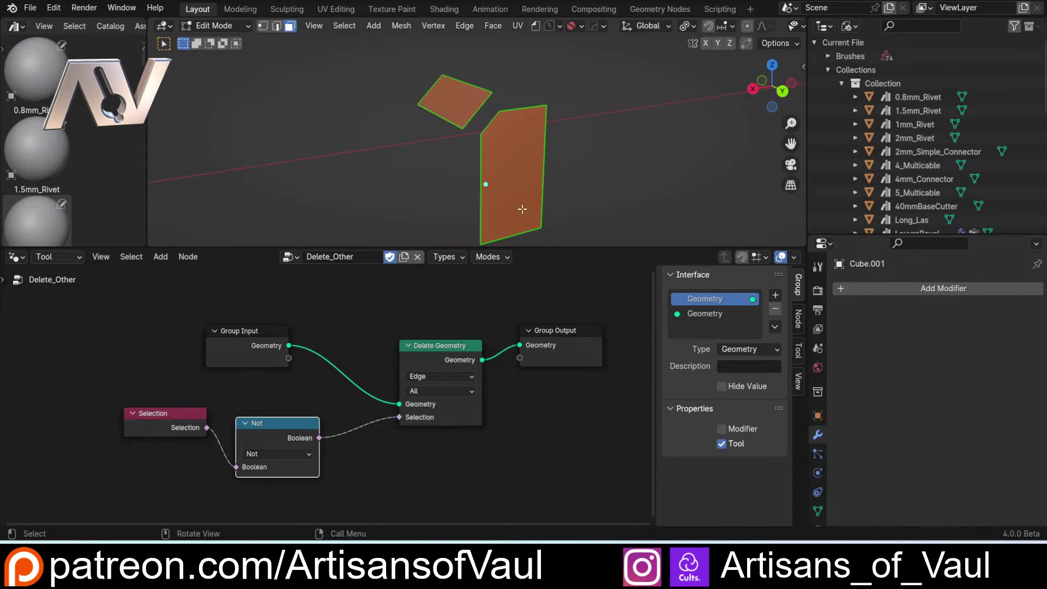
middle_drag(494, 208, 485, 206)
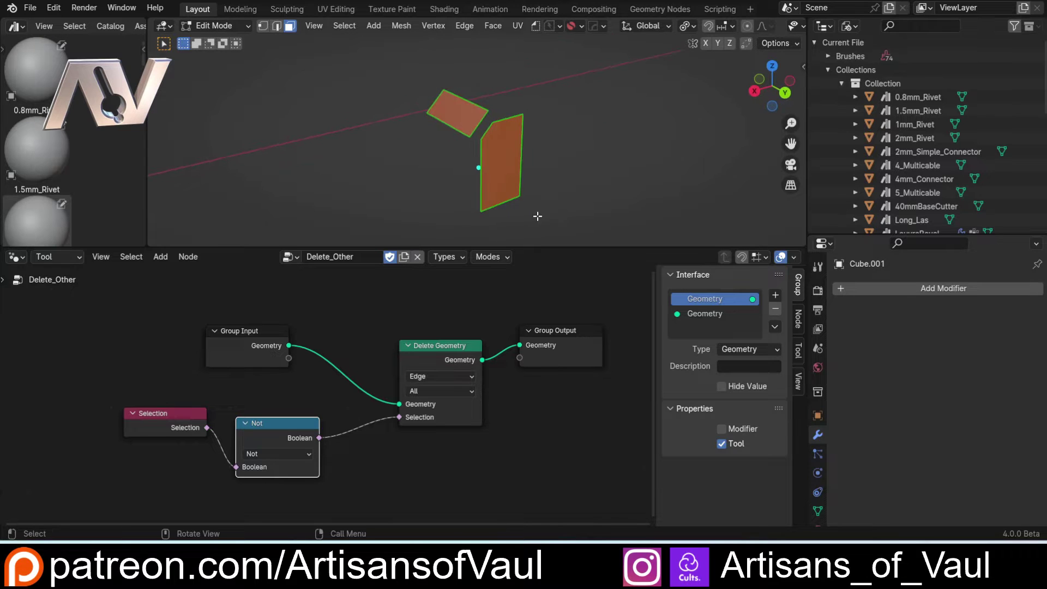
key(ctrl+z)
Select the block's tall plain side face and its top face, test Delete_Other on them, and undo the deletion
scroll(443, 216, up, 2)
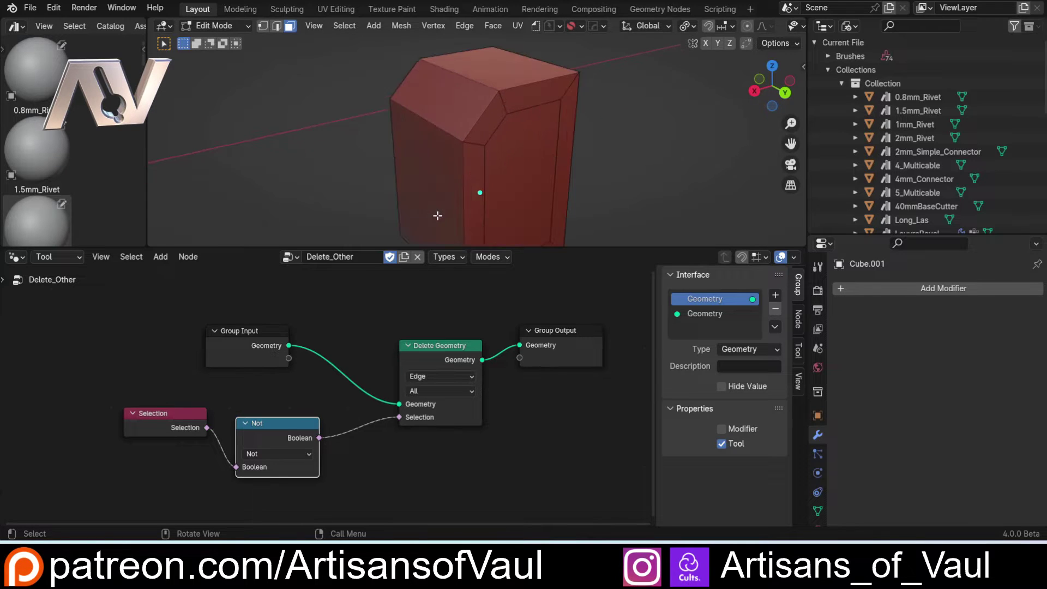
drag(270, 250, 269, 421)
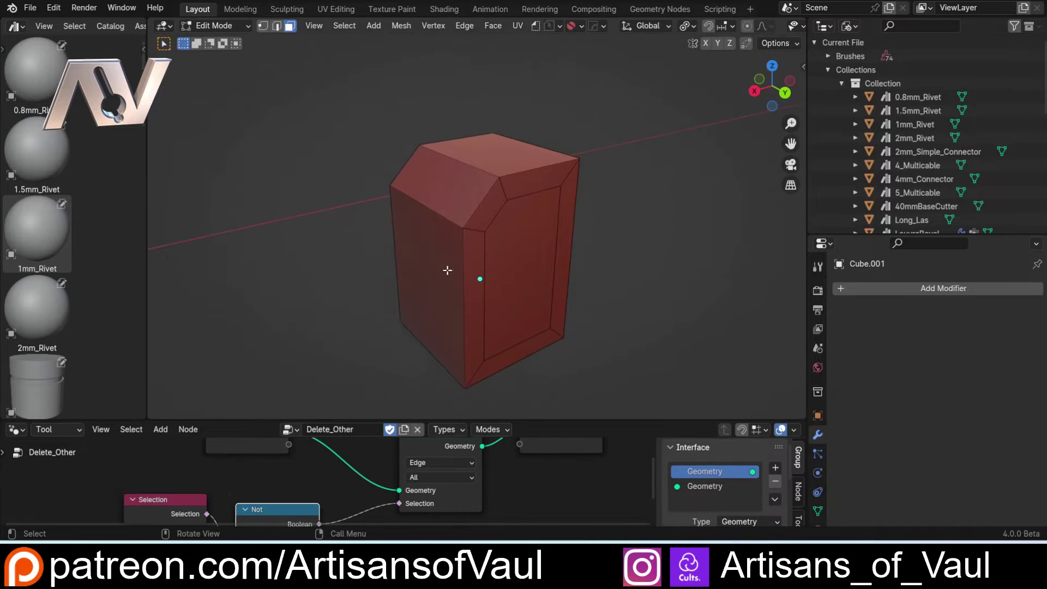
click(431, 284)
shift+click(496, 154)
click(582, 26)
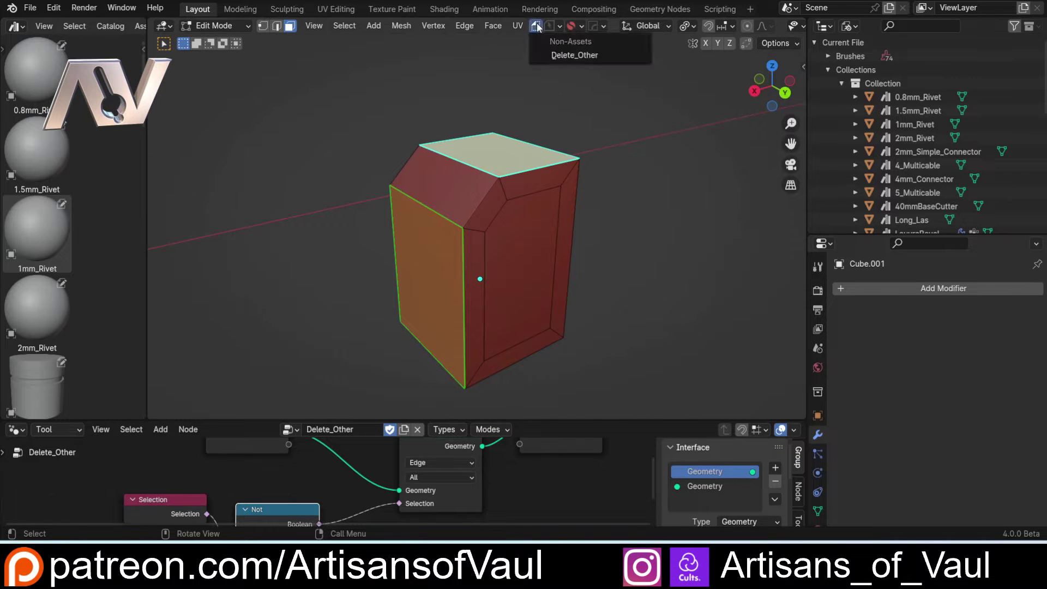
click(567, 54)
key(ctrl+z)
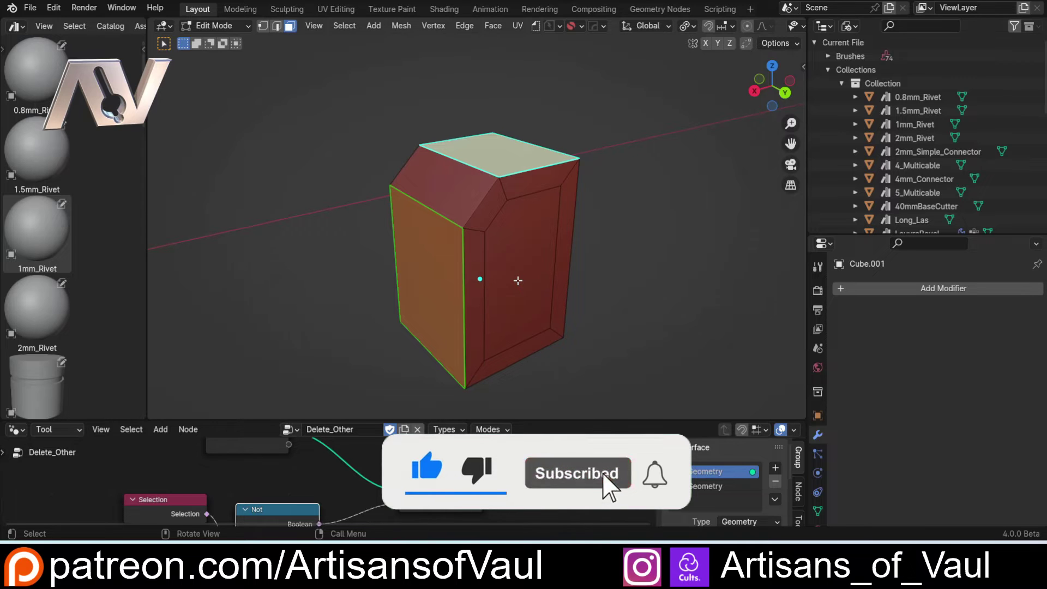
Enlarge the node editor and mark the Delete_Other node group as an asset
drag(339, 420, 344, 302)
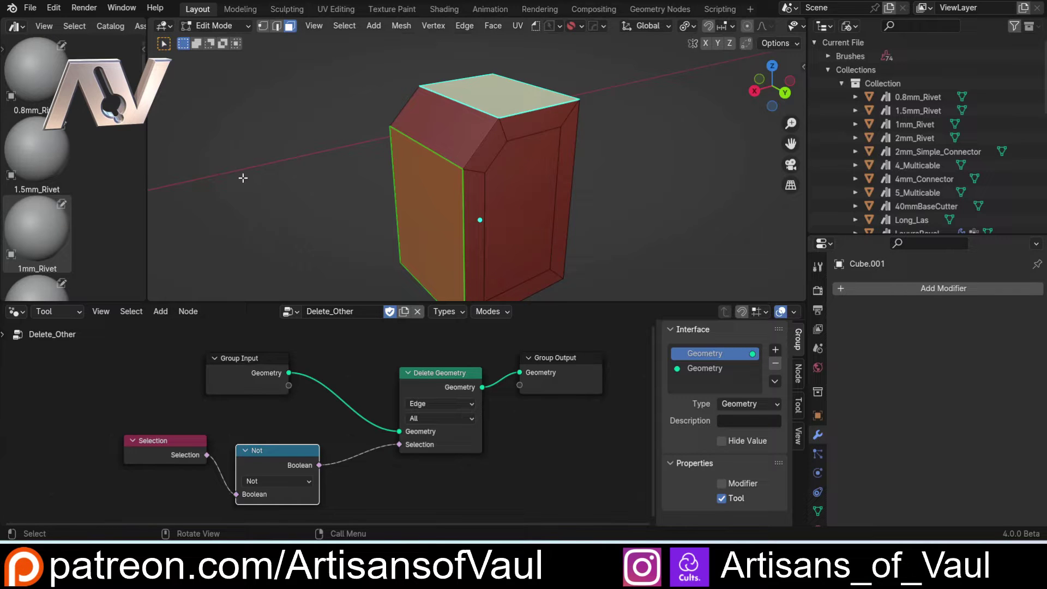
right_click(326, 311)
click(326, 312)
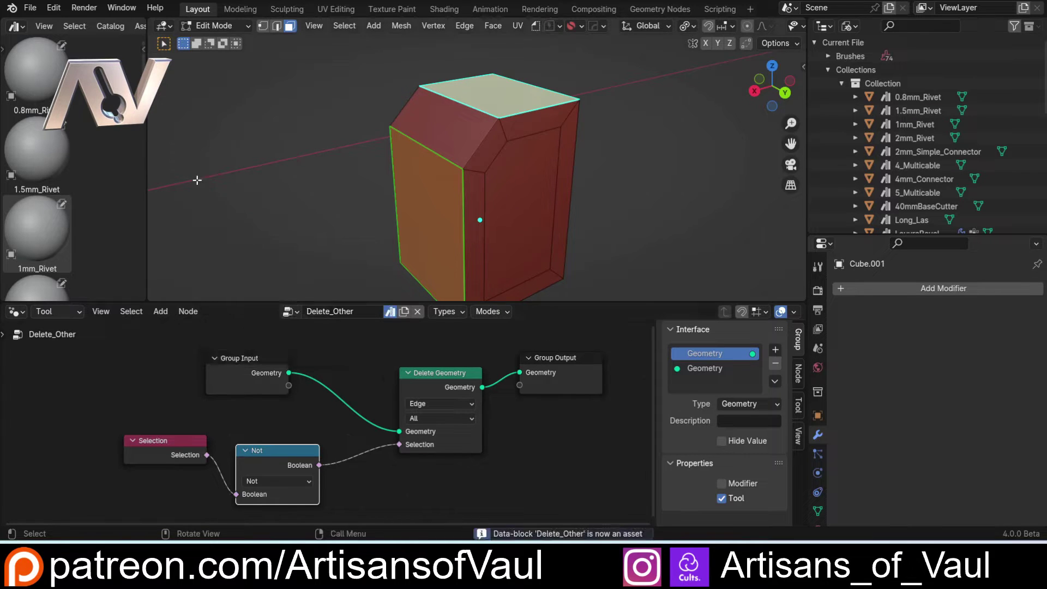
Check the asset browser for the Delete_Other asset
drag(150, 159, 545, 165)
scroll(382, 188, down, 5)
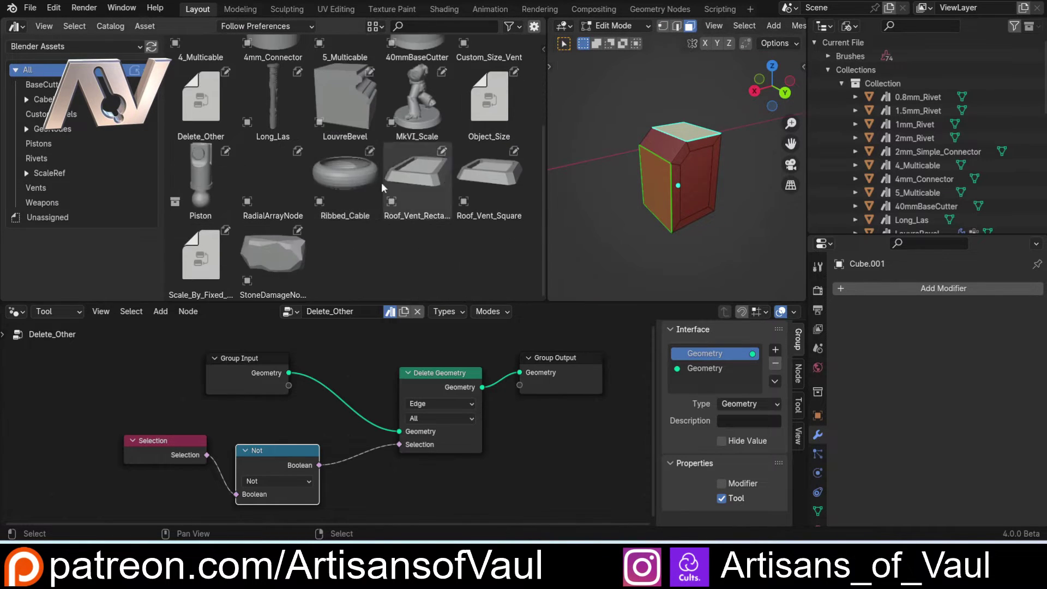
scroll(382, 186, up, 3)
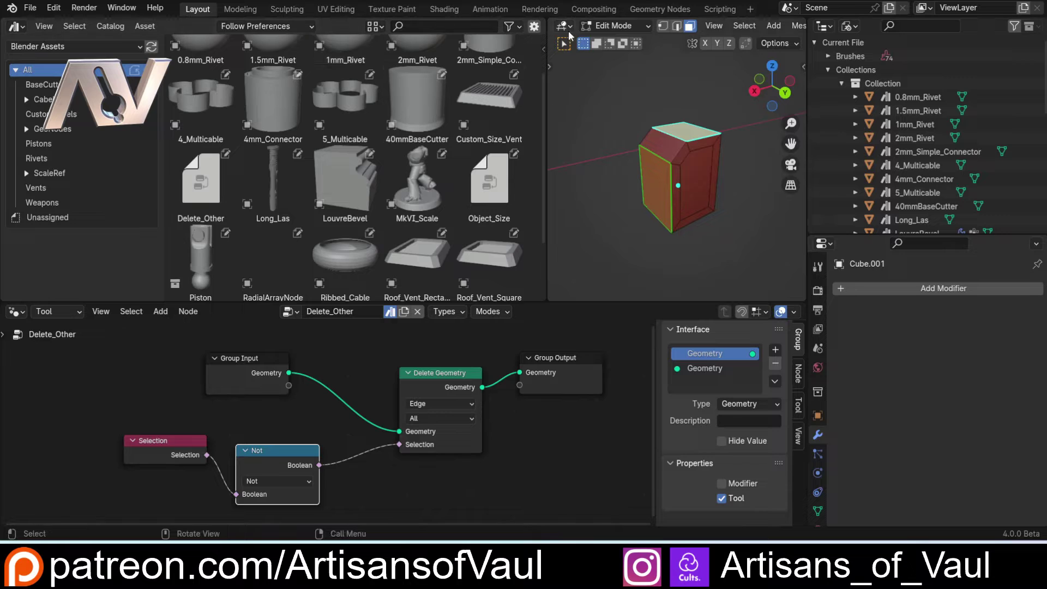
drag(546, 141, 262, 140)
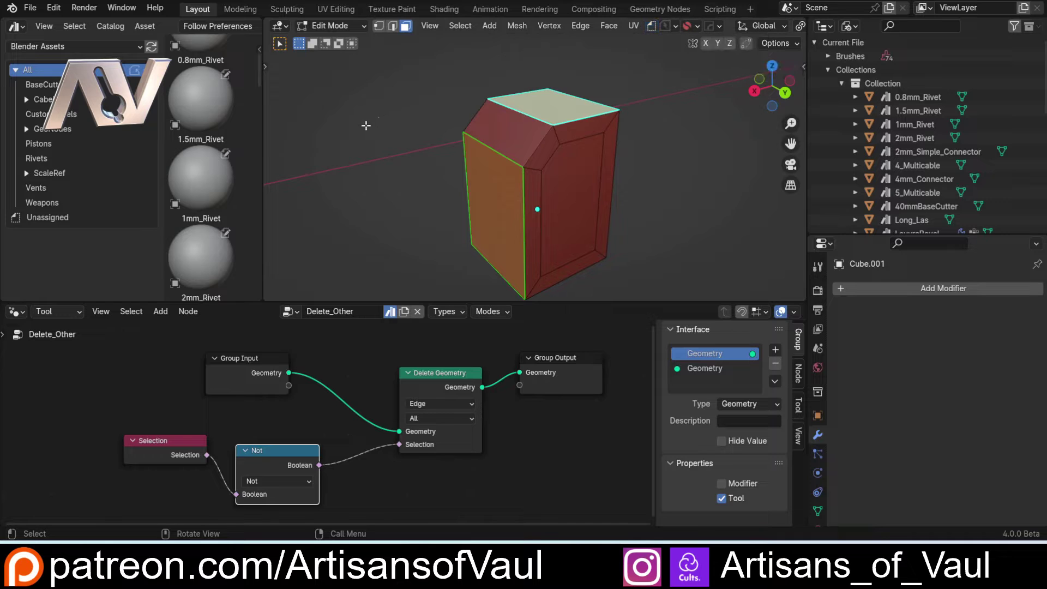
Create an asset catalog named GeoTools and assign the Delete_Other asset to it
drag(262, 164, 590, 161)
click(134, 70)
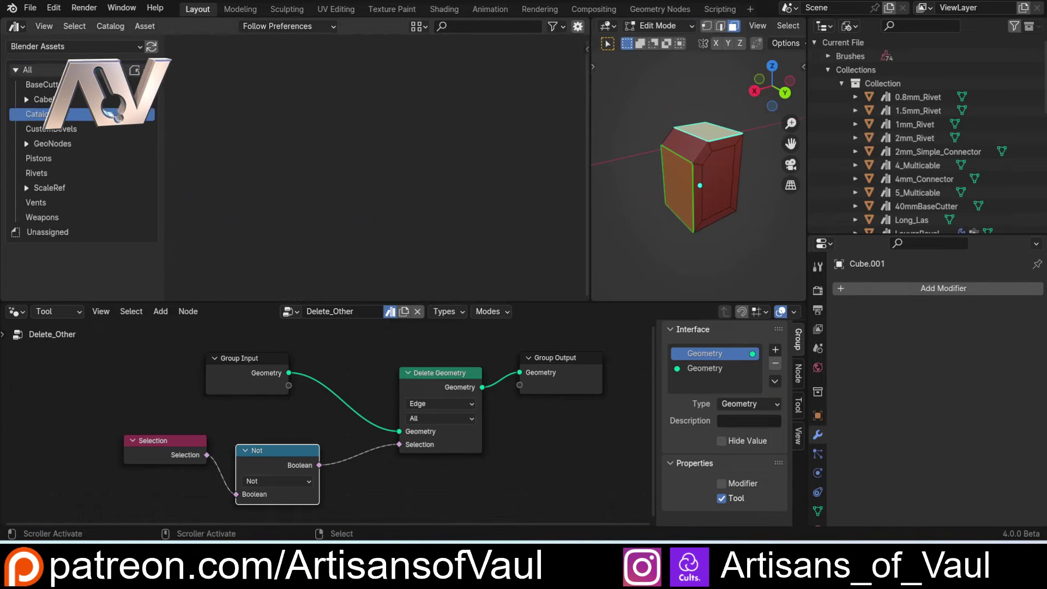
click(83, 114)
double_click(68, 114)
text(GeoTools*)
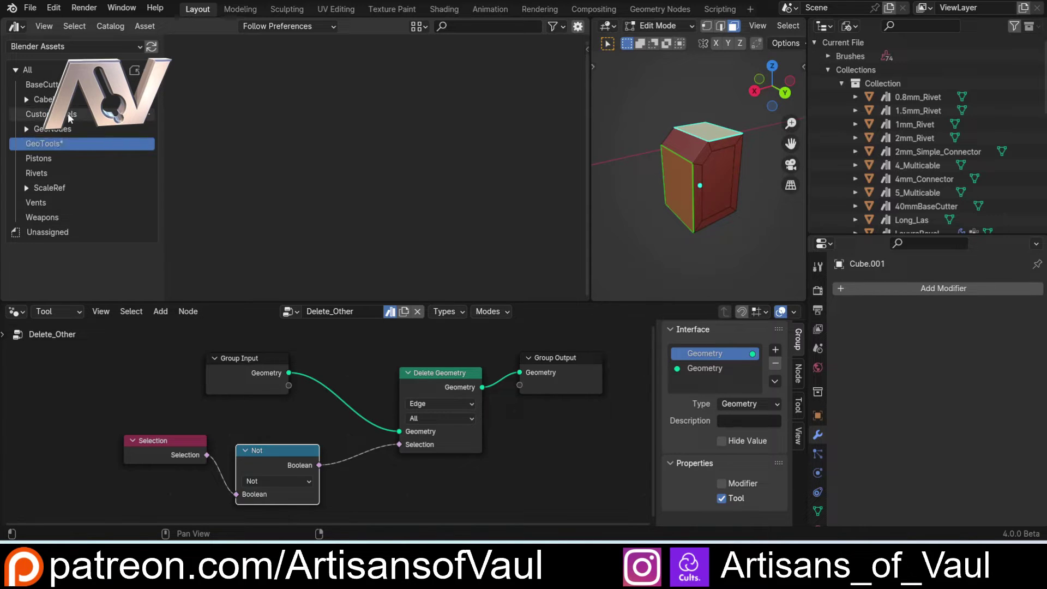
key(Return)
click(39, 66)
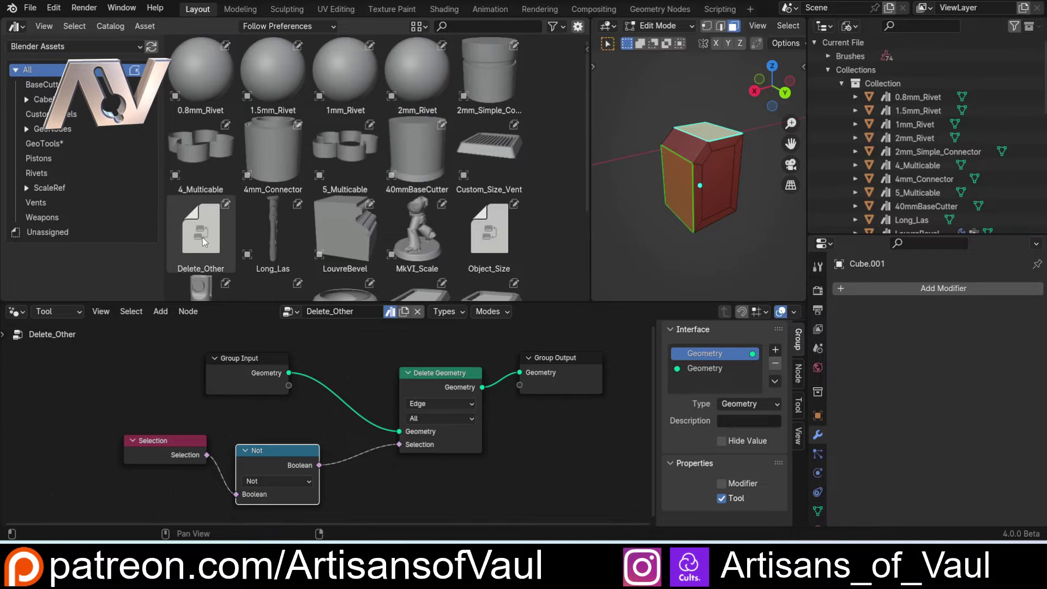
drag(202, 237, 63, 145)
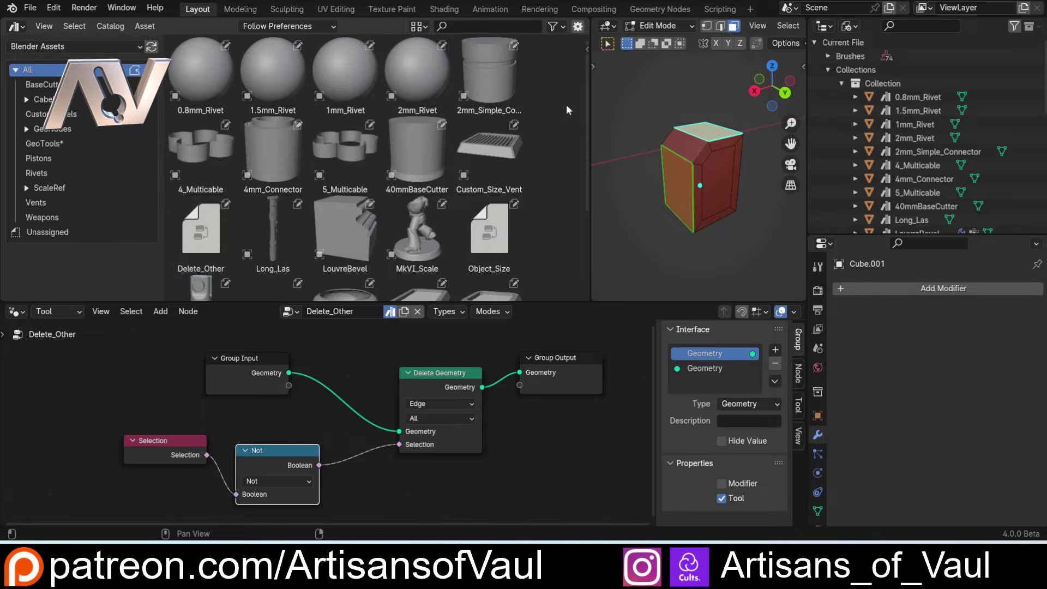
Test Delete_Other from the GeoTools catalog on the block's selected faces, and undo the deletion
drag(589, 106, 295, 102)
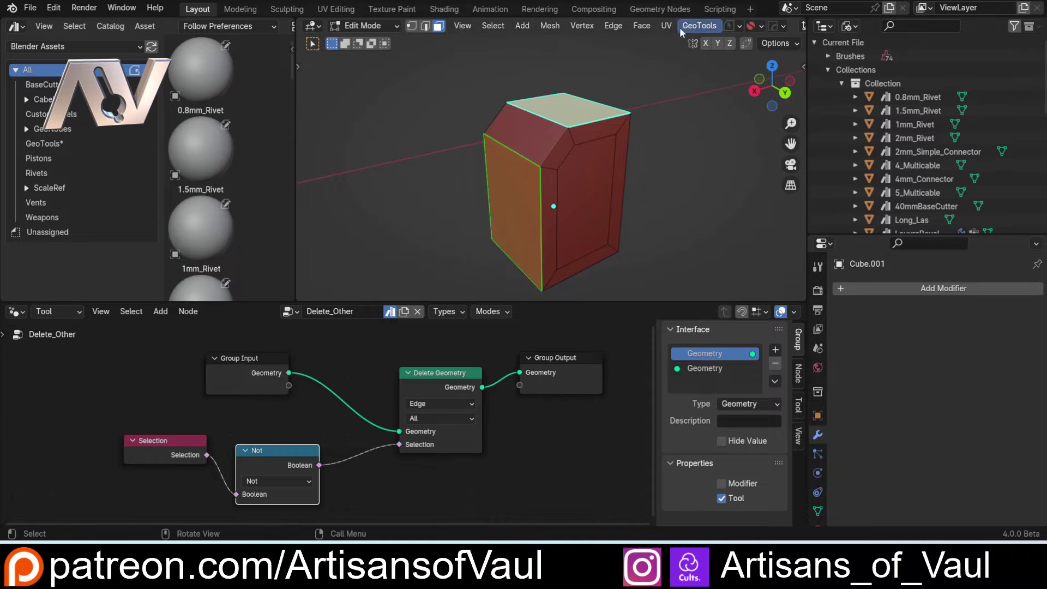
click(695, 26)
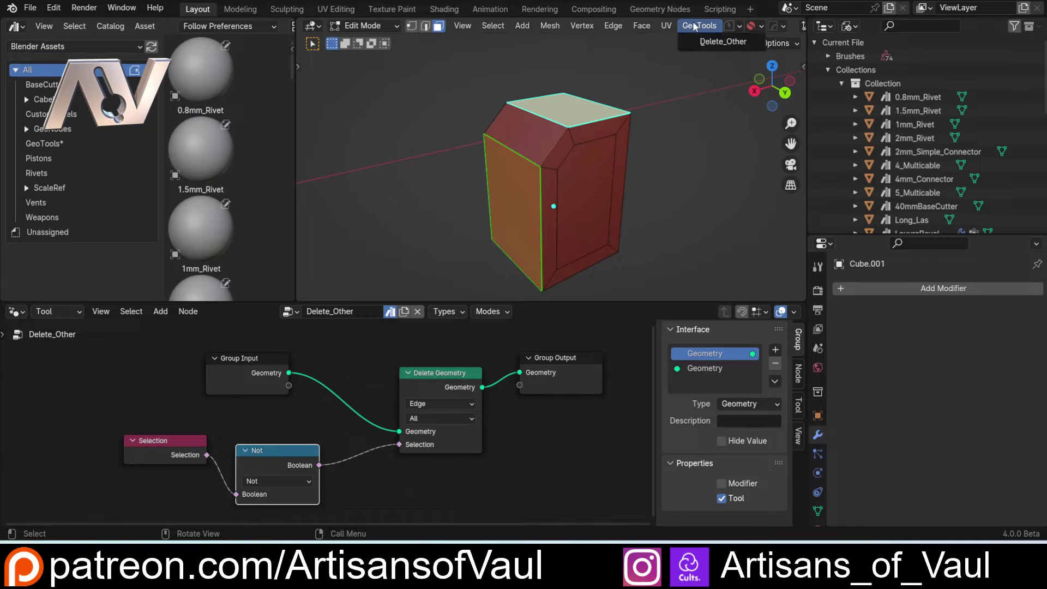
click(723, 41)
key(ctrl+z)
Switch to a new scene with the default cube and show the File Paths section of the preferences
drag(295, 184, 439, 189)
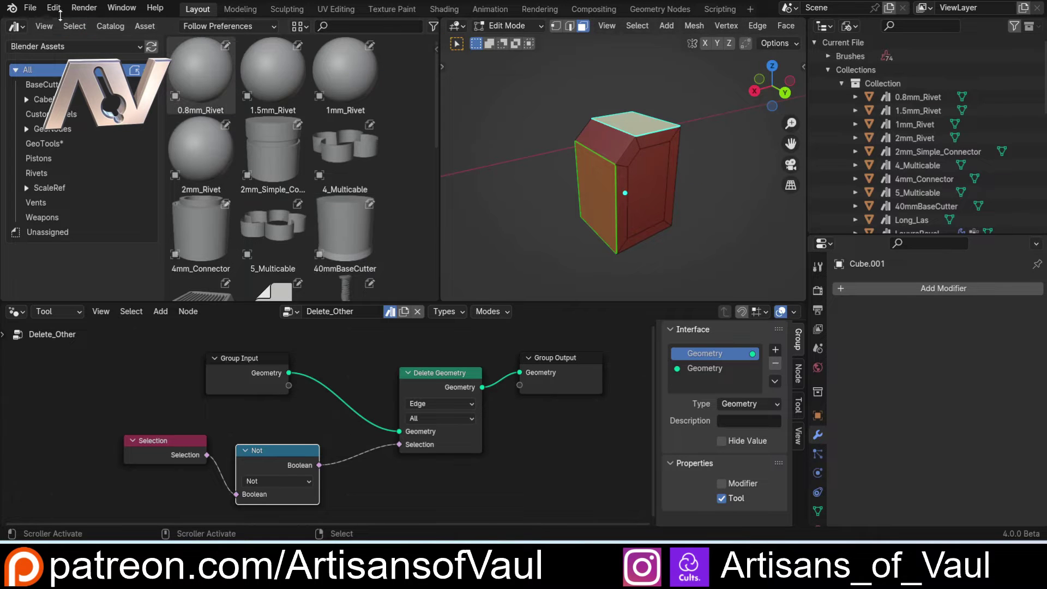
click(30, 8)
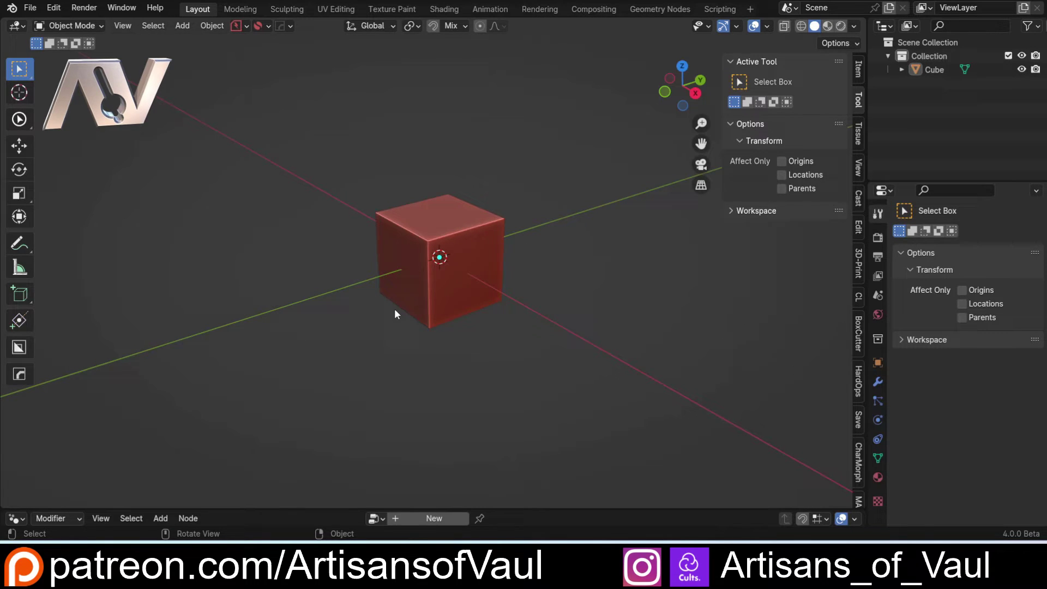
click(382, 211)
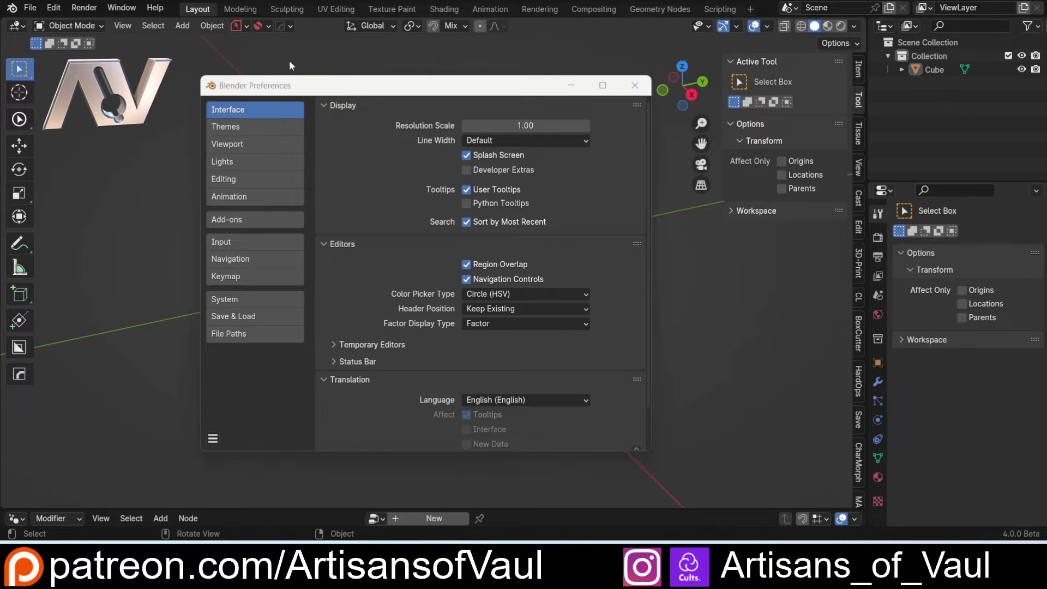
click(228, 338)
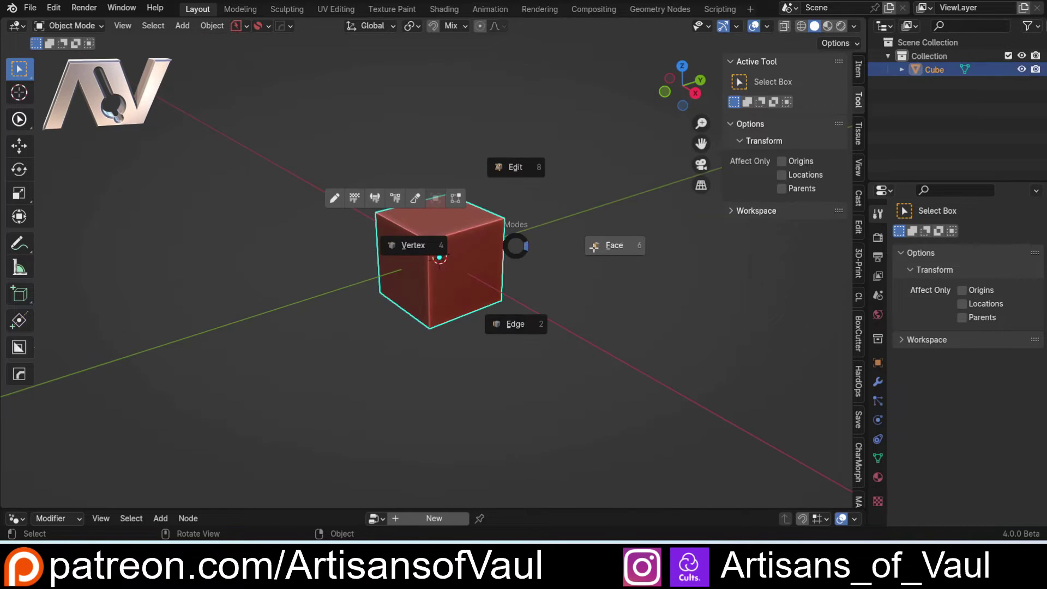
Select a side face and the bottom face of the default cube in face mode and try GeoTools' Delete_Other on them
click(580, 256)
middle_drag(466, 278, 559, 229)
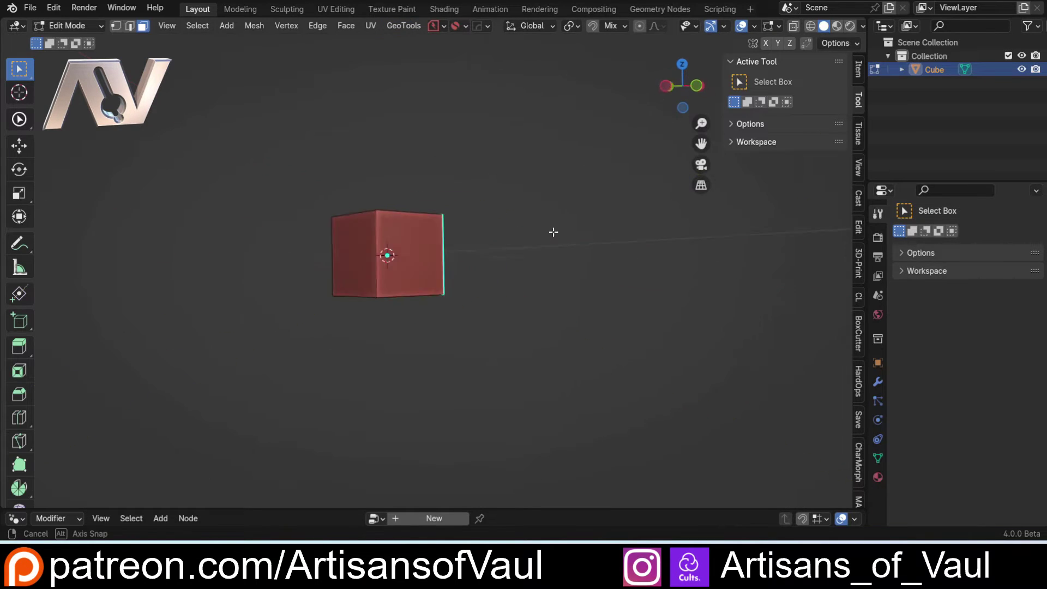
click(341, 273)
shift+click(381, 301)
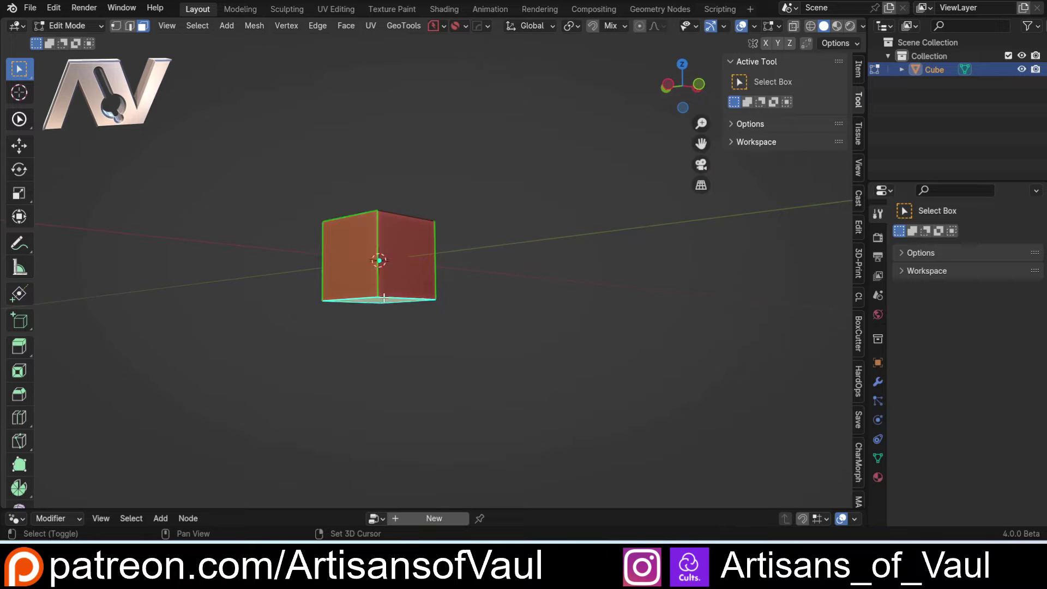
click(404, 26)
click(427, 43)
middle_drag(437, 203, 385, 131)
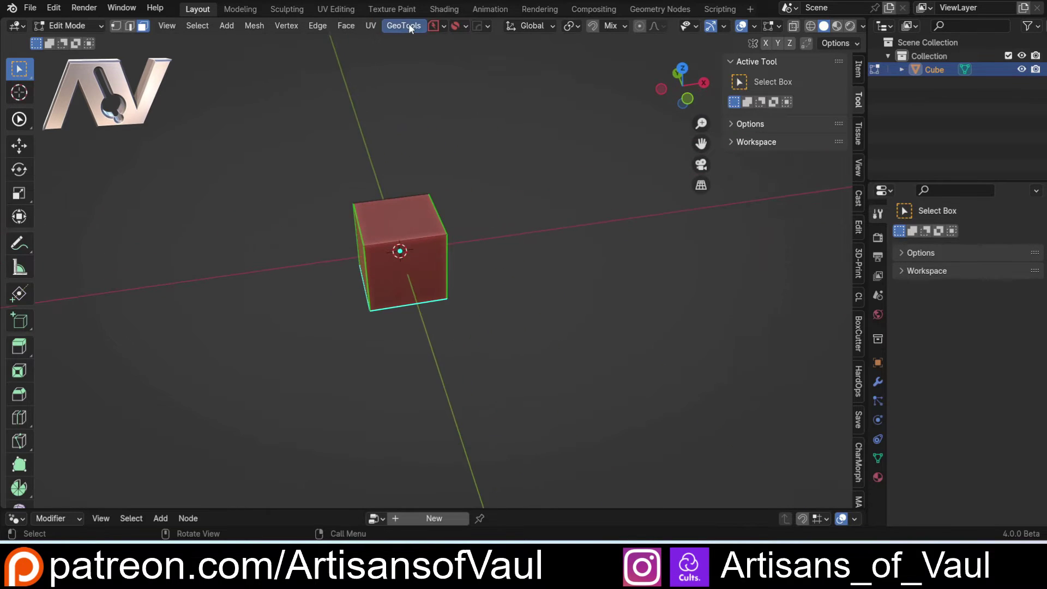
Examine the context options available for the Delete_Other tool entry in GeoTools
click(407, 24)
right_click(417, 41)
click(404, 26)
middle_drag(453, 310, 436, 296)
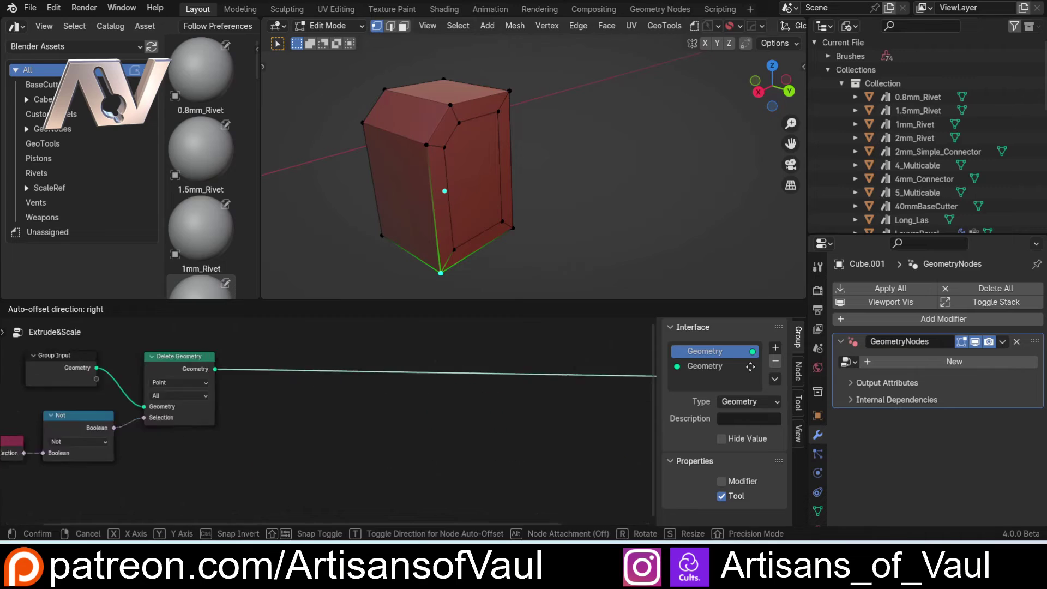
Insert a Repeat Zone after the Delete Geometry node in the Extrude&Scale tool node group
key(shift+a)
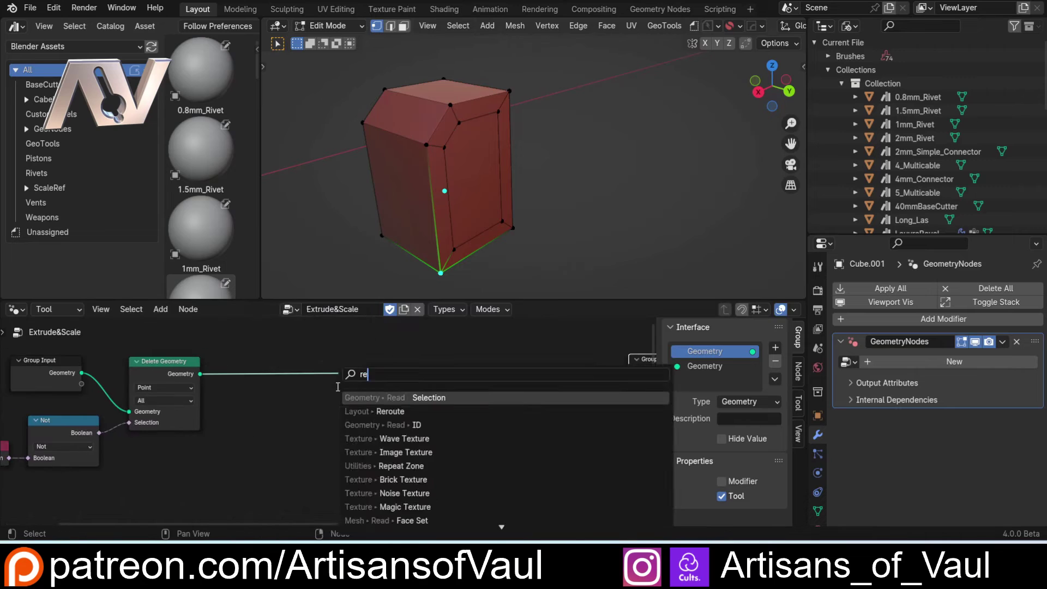
click(398, 446)
click(196, 385)
Insert Extrude Mesh and Scale Elements nodes in sequence between Repeat Input and Repeat Output
key(shift+a)
text(ext)
key(Return)
click(348, 450)
key(shift+a)
text(sca)
key(Return)
click(474, 382)
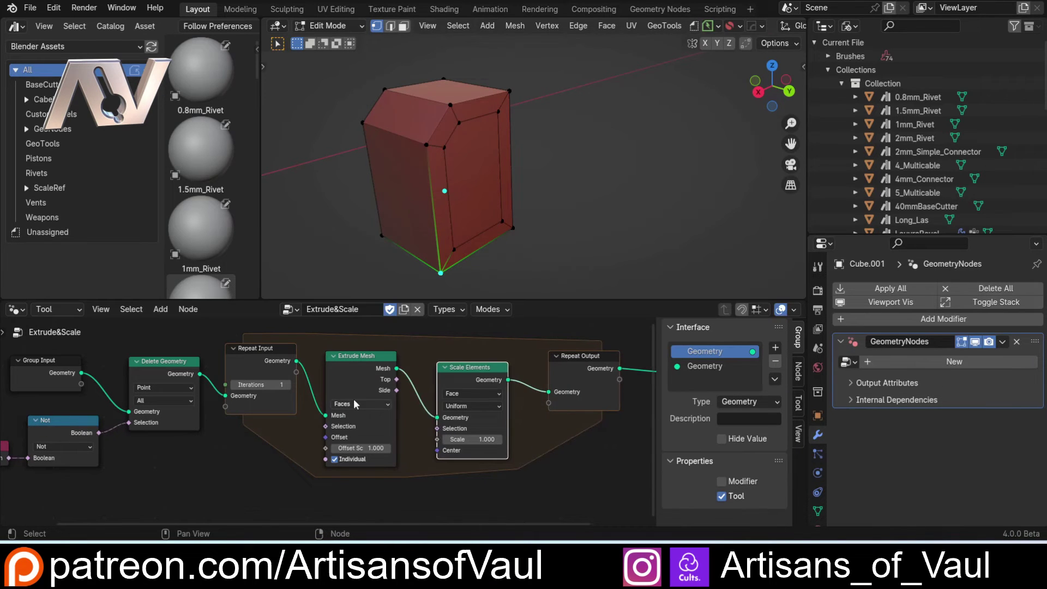
Set the Extrude Mesh offset scale to 0.5 and the Scale Elements scale to 0.8
click(361, 447)
text(0.5)
key(Return)
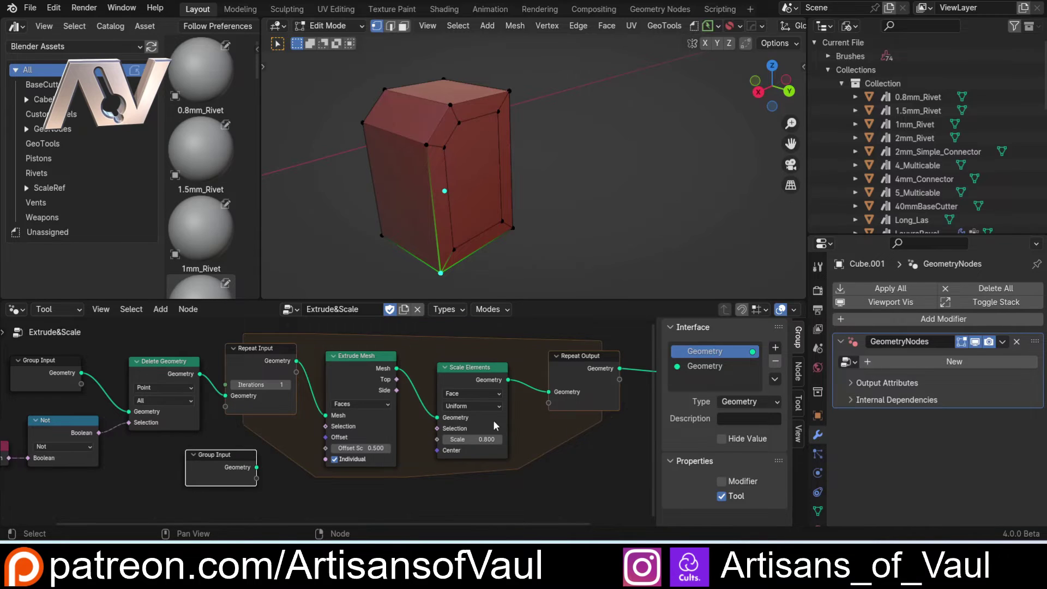
Link Extrude Mesh's Top output to Scale Elements' Selection and Repeat Output, and Repeat Input's Top to Extrude Mesh's Selection
drag(396, 381, 436, 428)
drag(396, 381, 620, 379)
drag(296, 372, 325, 426)
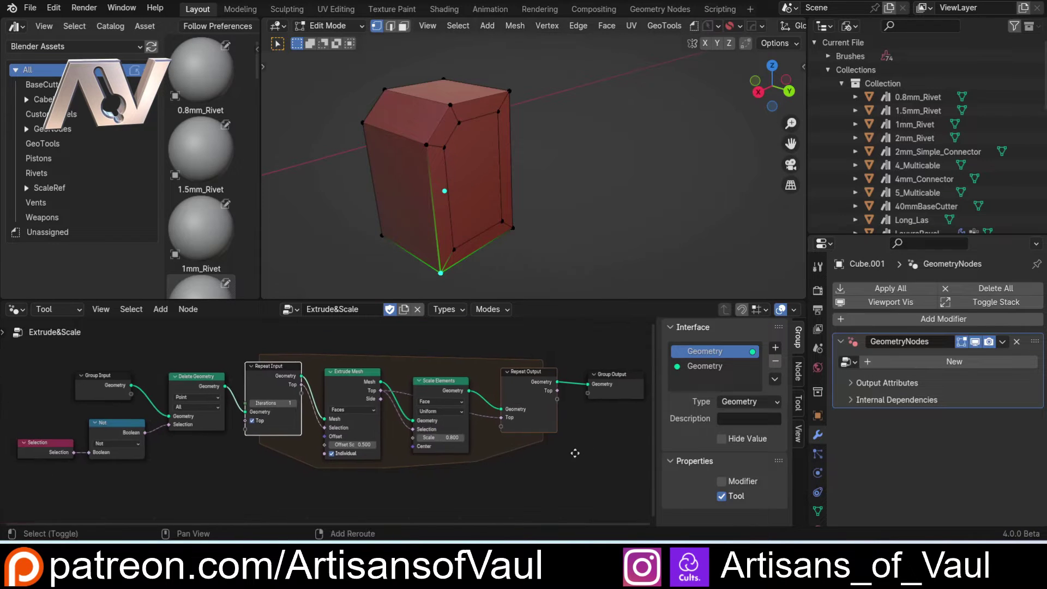
Insert a Join Geometry node between Repeat Output and Group Output in the Extrude&Scale node group
scroll(590, 417, down, 2)
drag(589, 416, 613, 358)
key(shift+a)
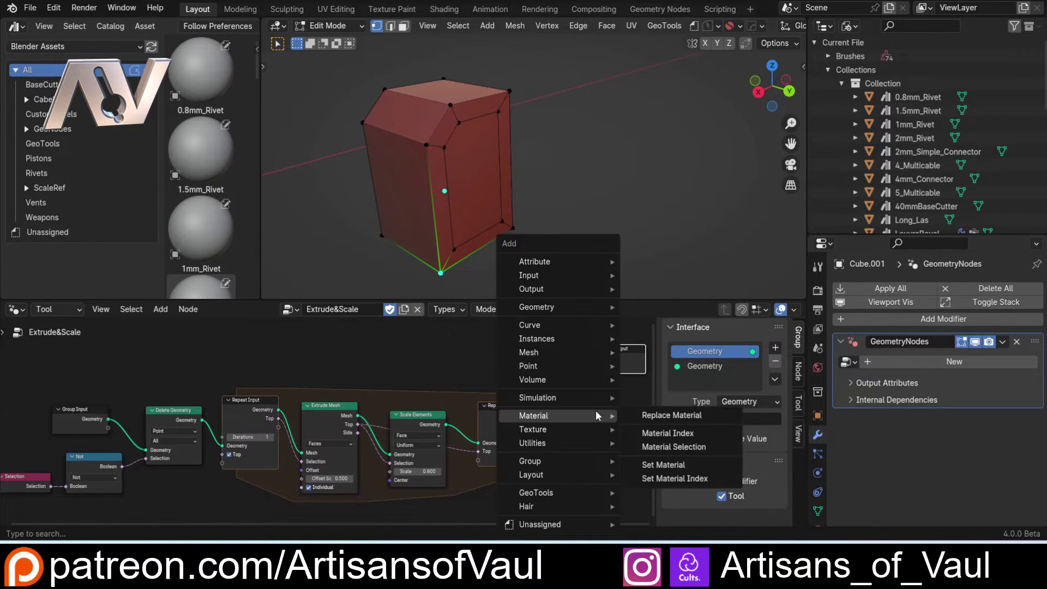
mouse_move(596, 414)
text(join)
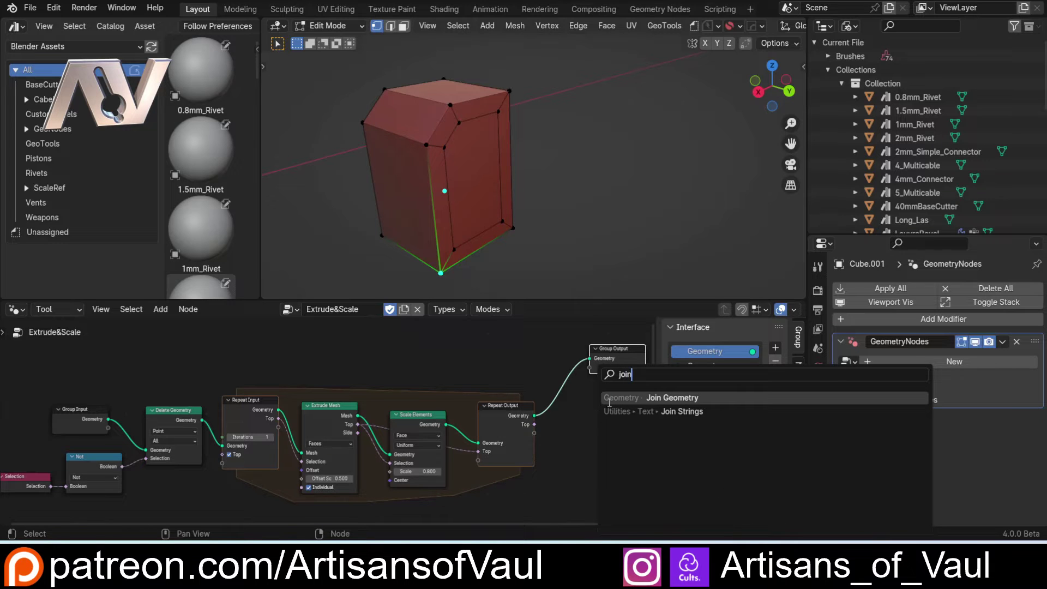
click(609, 398)
click(602, 402)
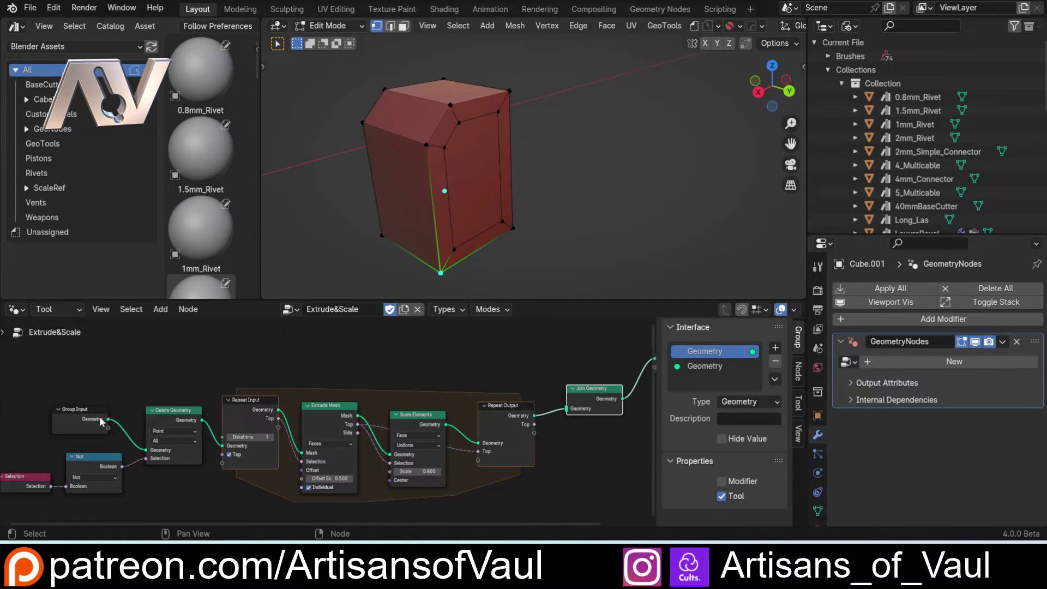
Move the Group Input node above the node chain and link its Geometry output to Join Geometry as well
drag(100, 414, 108, 349)
drag(602, 395, 603, 371)
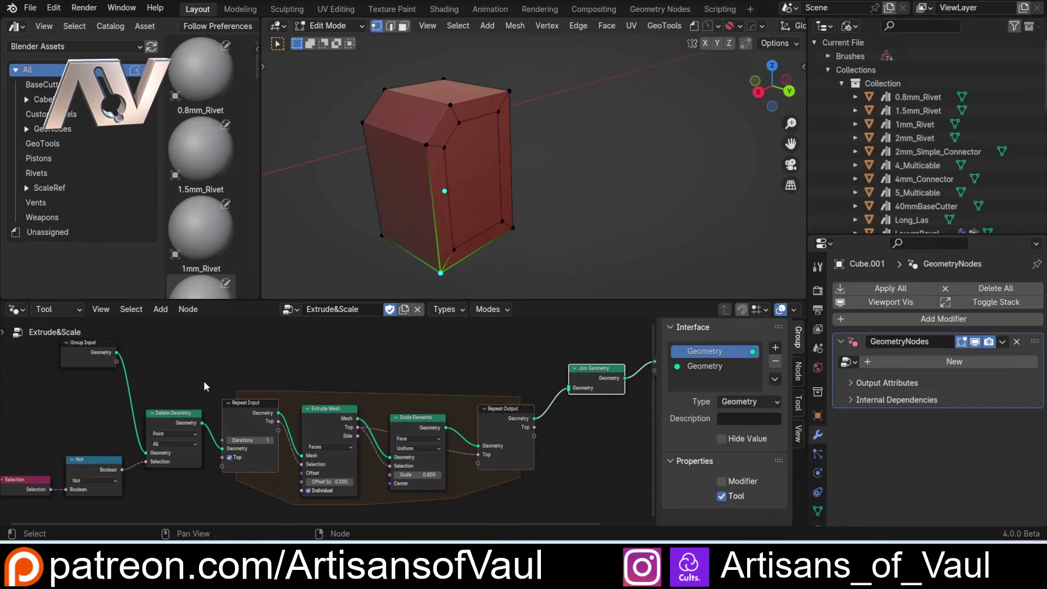
drag(117, 353, 569, 388)
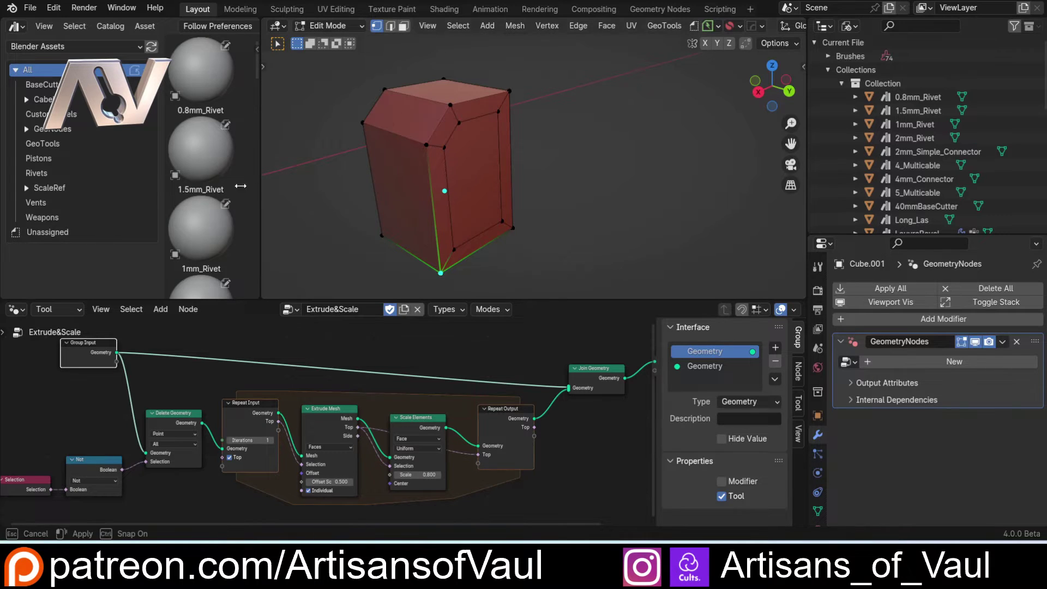
Widen the 3D viewport and select the inset side face and the sloped upper face in face mode
drag(262, 185, 19, 186)
middle_drag(331, 230, 379, 223)
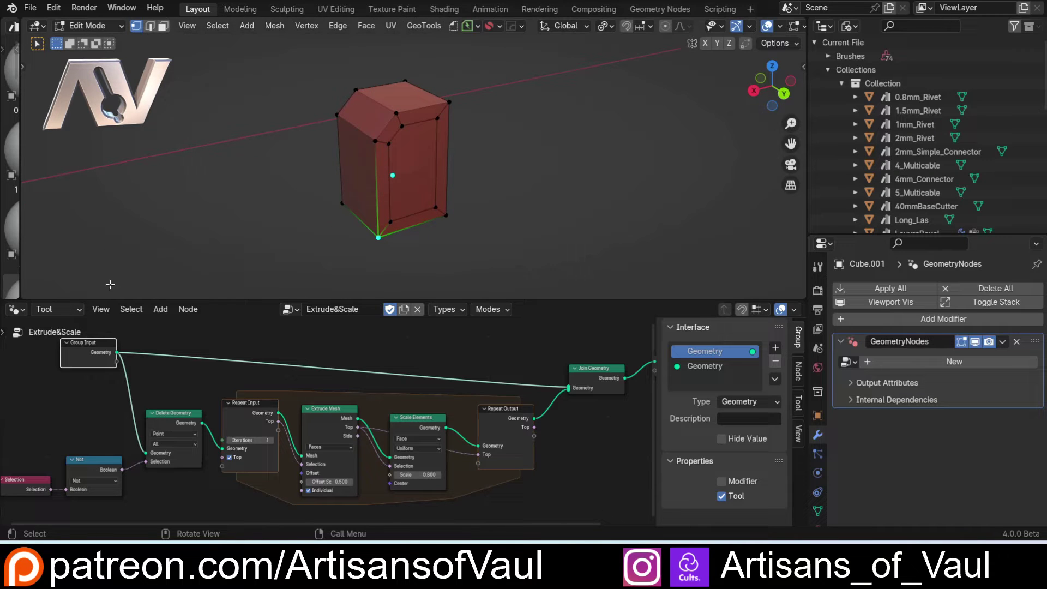
scroll(320, 267, up, 2)
mouse_move(320, 267)
middle_down()
mouse_move(311, 236)
mouse_move(301, 271)
middle_up()
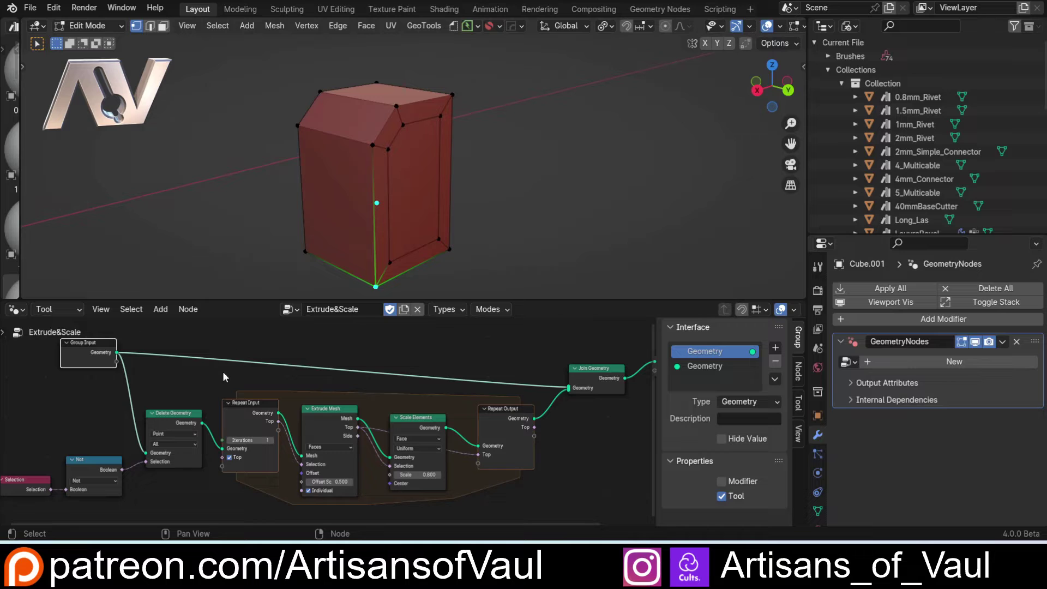
key(ctrl+Tab)
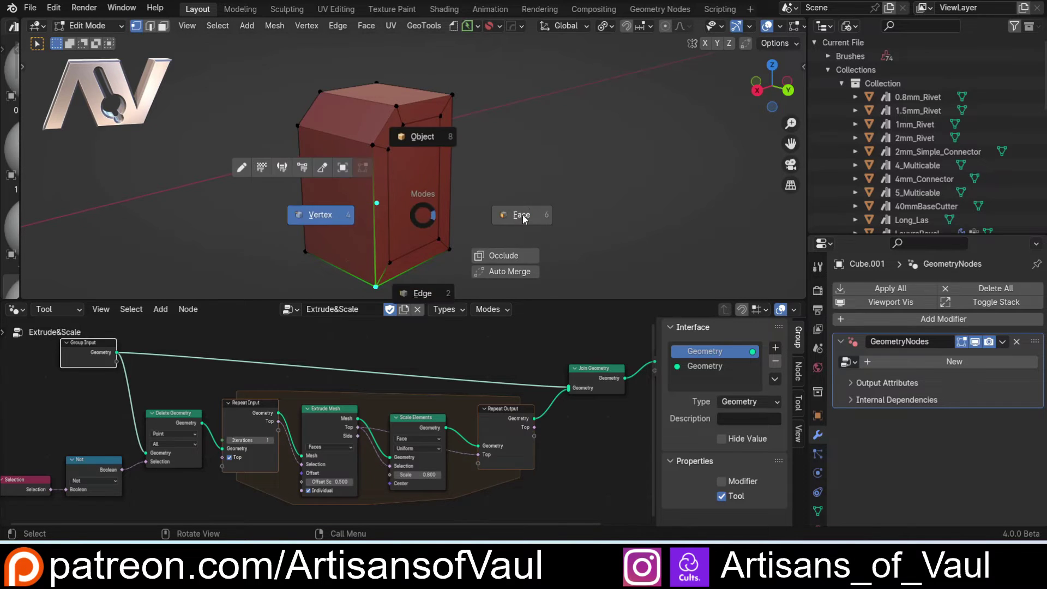
click(521, 215)
click(398, 152)
shift+click(349, 117)
Try the Extrude&Scale tool on the two selected faces and undo it
click(435, 28)
click(453, 25)
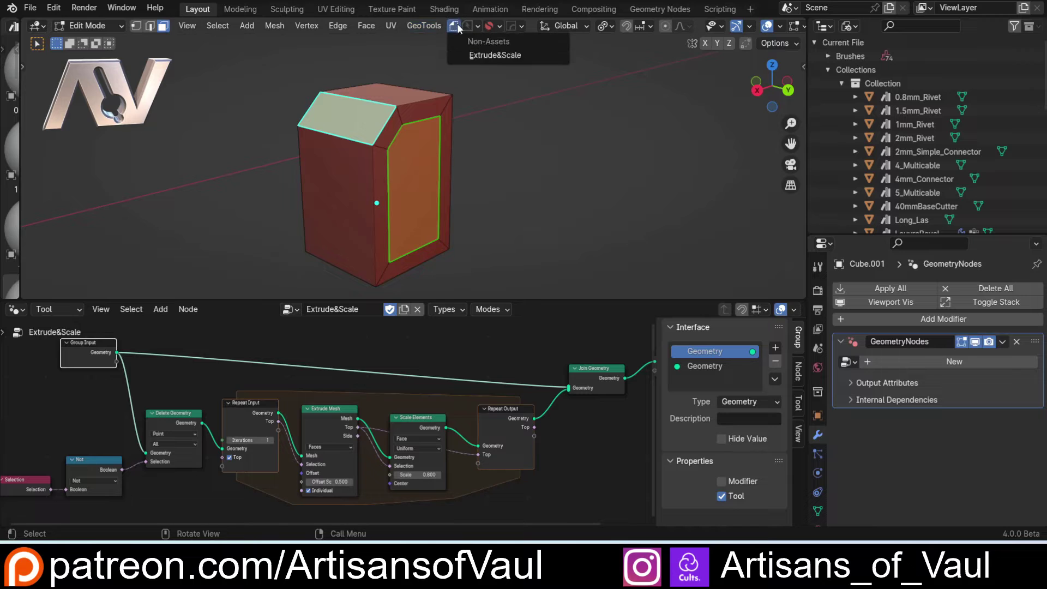
click(477, 55)
middle_drag(454, 167, 416, 147)
key(ctrl+z)
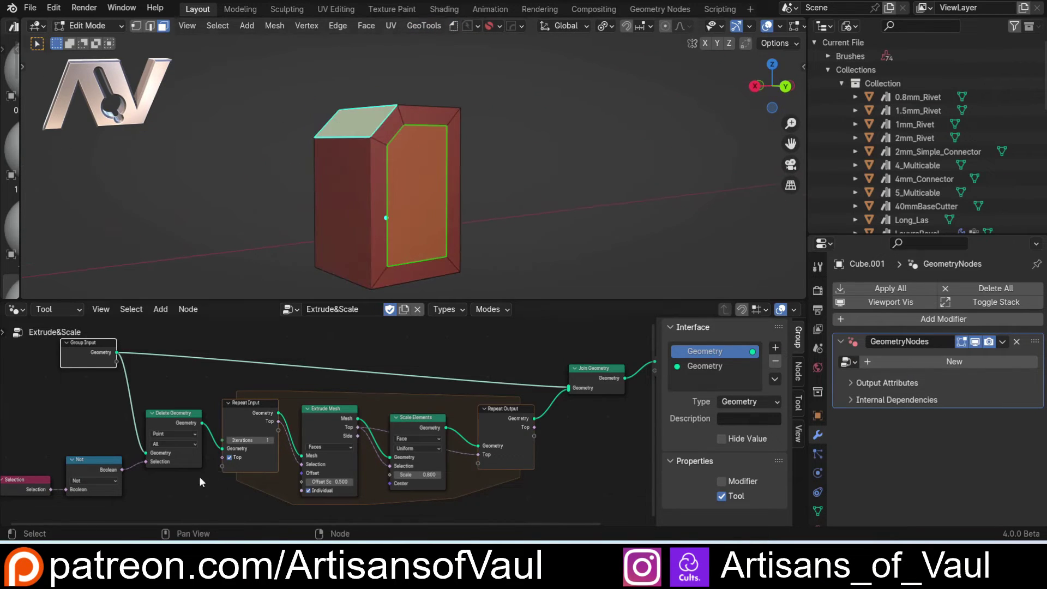
Set the Delete Geometry domain to Edge and test Extrude&Scale on the selected faces, undoing the test run
click(173, 433)
click(453, 26)
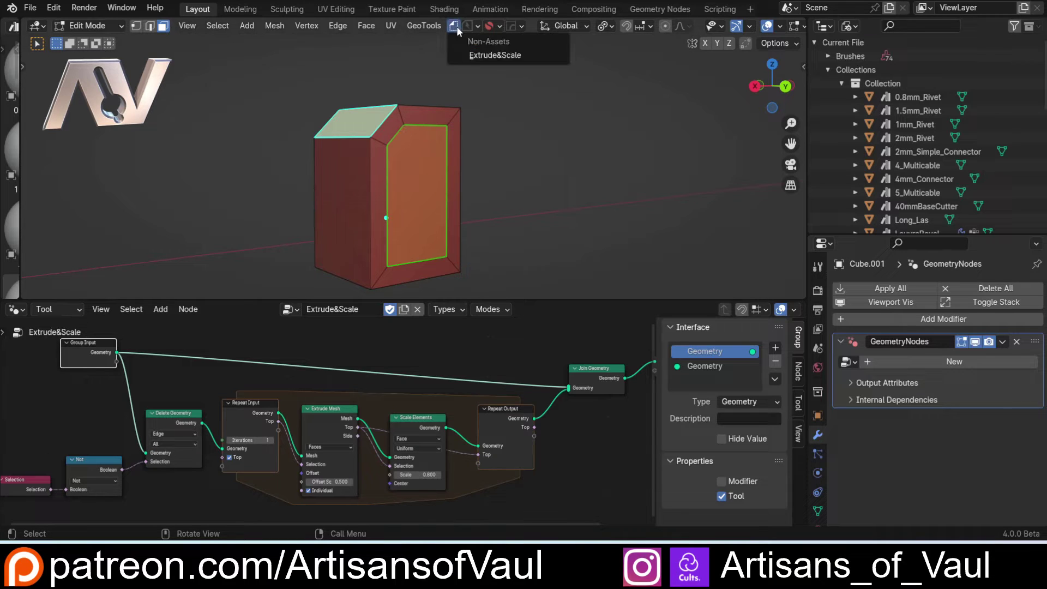
click(472, 55)
middle_drag(479, 145, 479, 191)
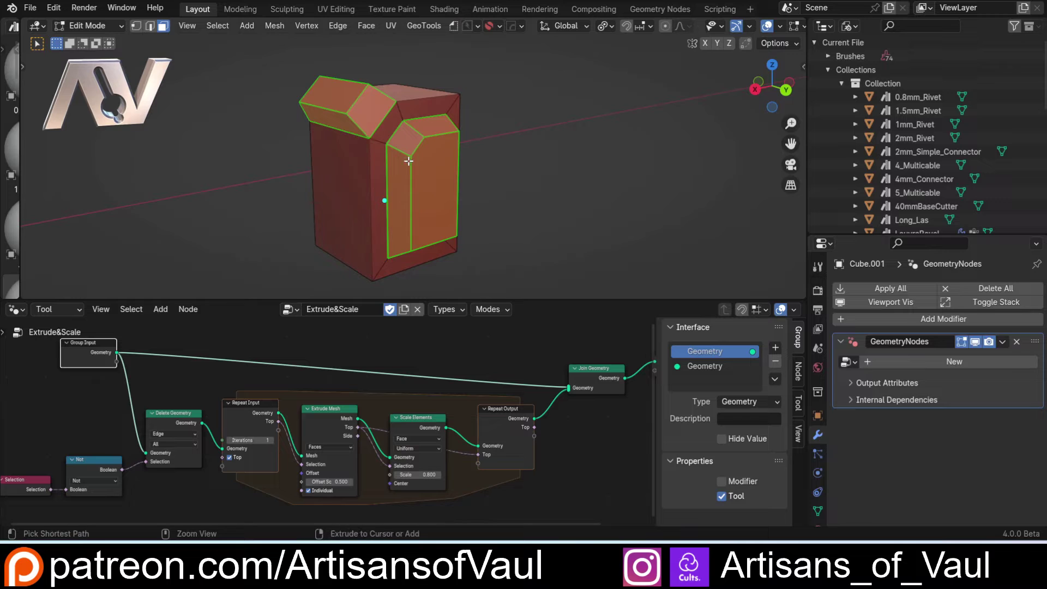
key(ctrl+z)
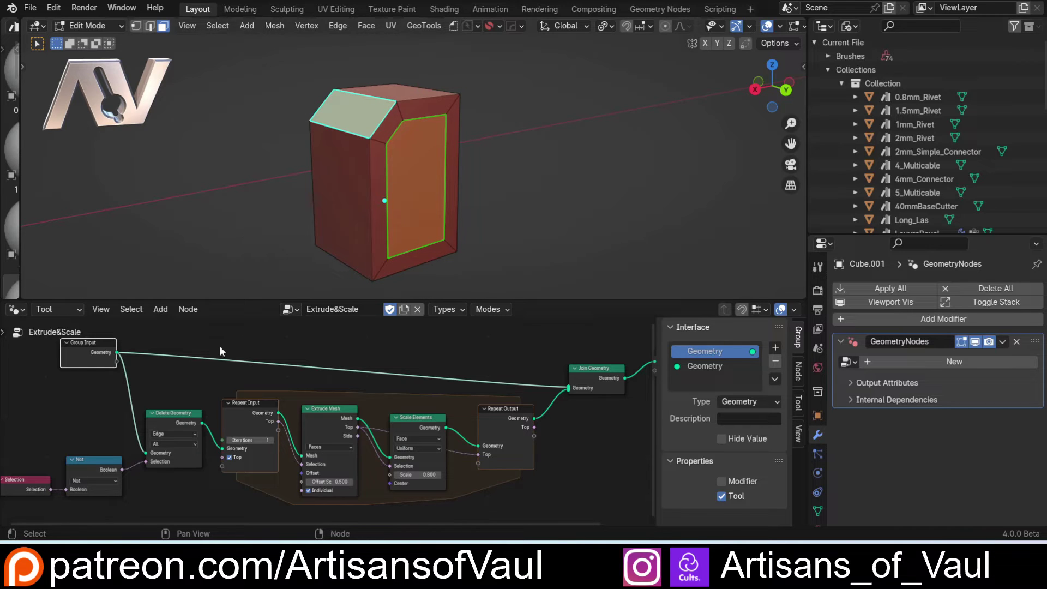
Enlarge the node editor and add a second Group Input node below the Delete Geometry node
middle_drag(205, 388, 283, 362)
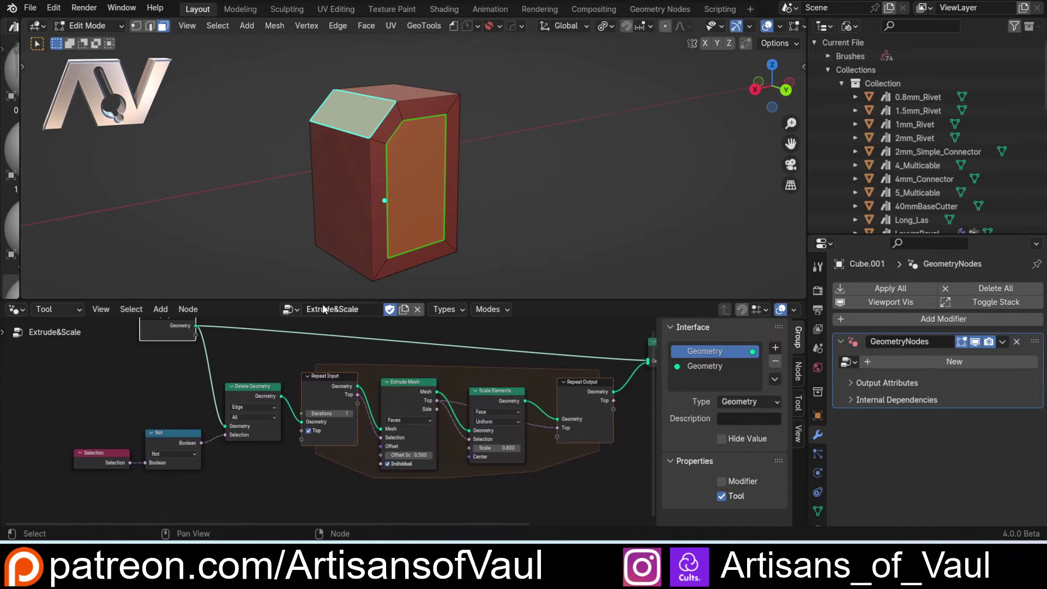
drag(326, 300, 326, 177)
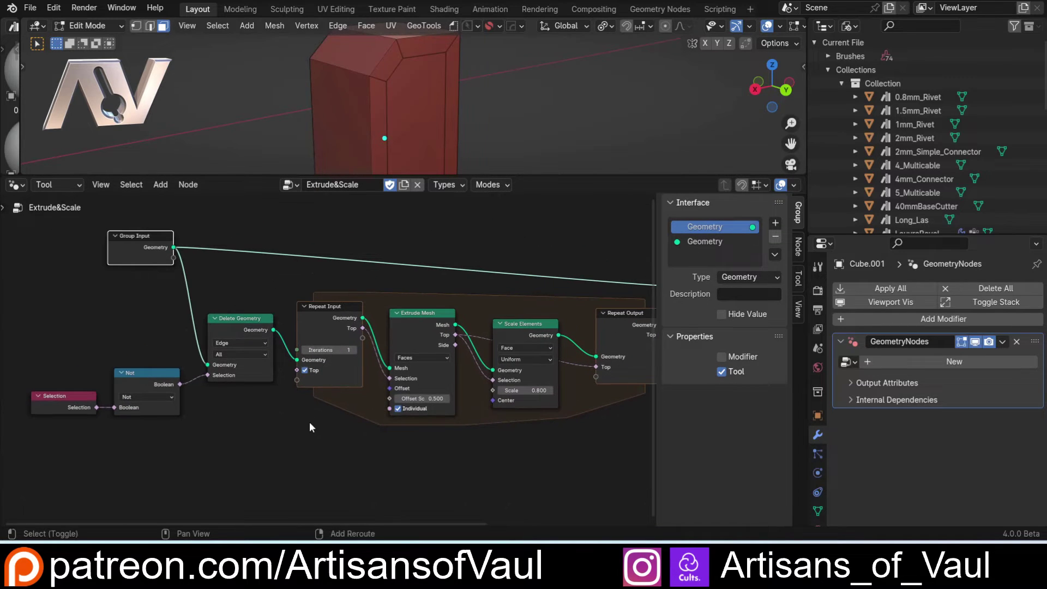
scroll(266, 418, down, 1)
key(shift+a)
mouse_move(260, 419)
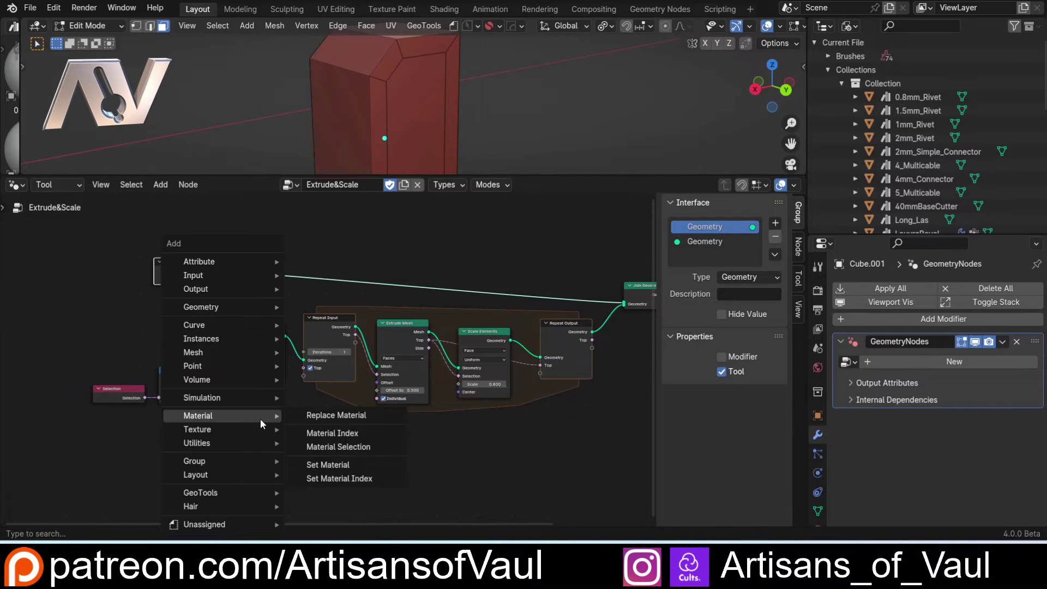
text(in)
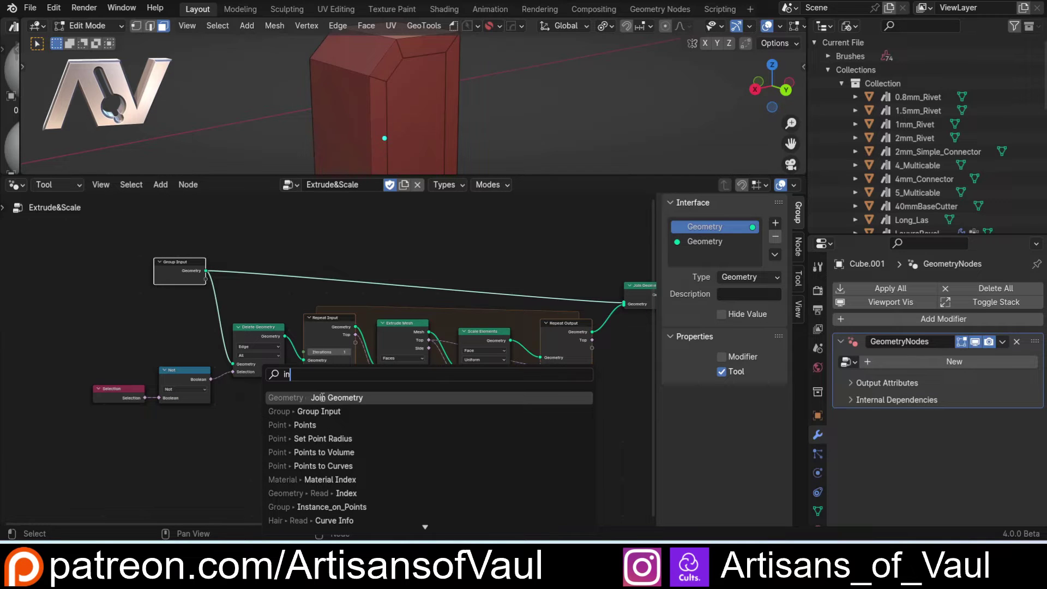
key(Down)
key(Return)
click(238, 403)
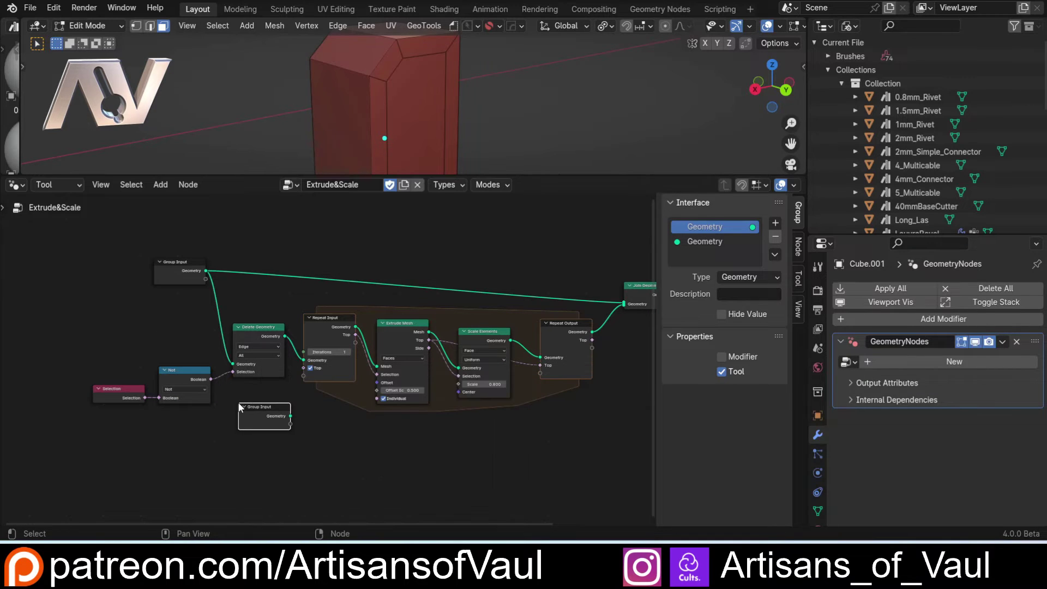
Expose Extrude Mesh's Offset Scale and Individual, Scale Elements' Scale and Repeat Input's Iterations as inputs through the second Group Input node
scroll(375, 403, up, 1)
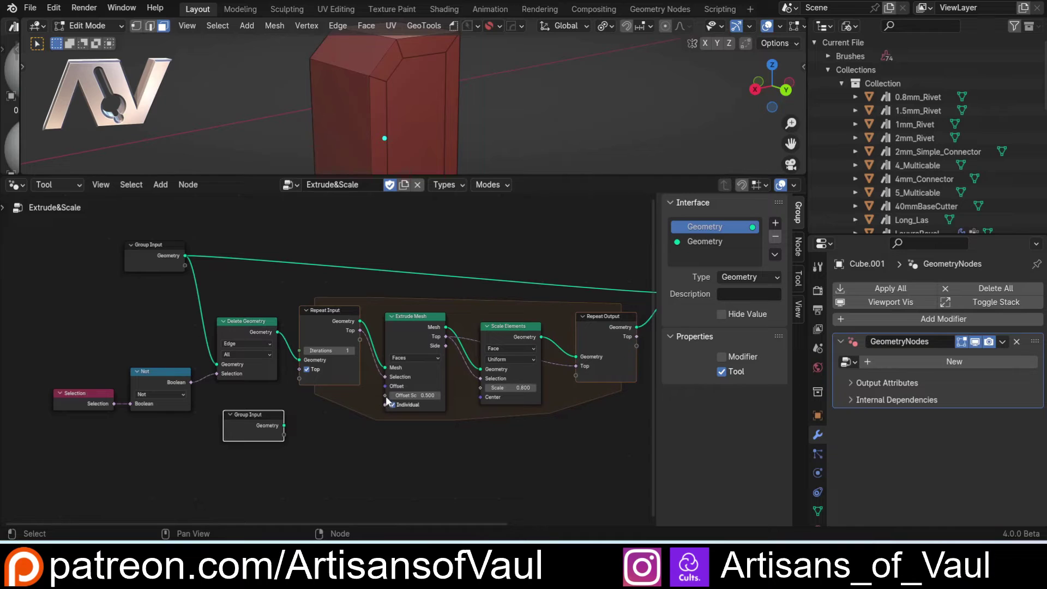
drag(382, 394, 285, 434)
drag(480, 387, 283, 444)
drag(385, 404, 284, 453)
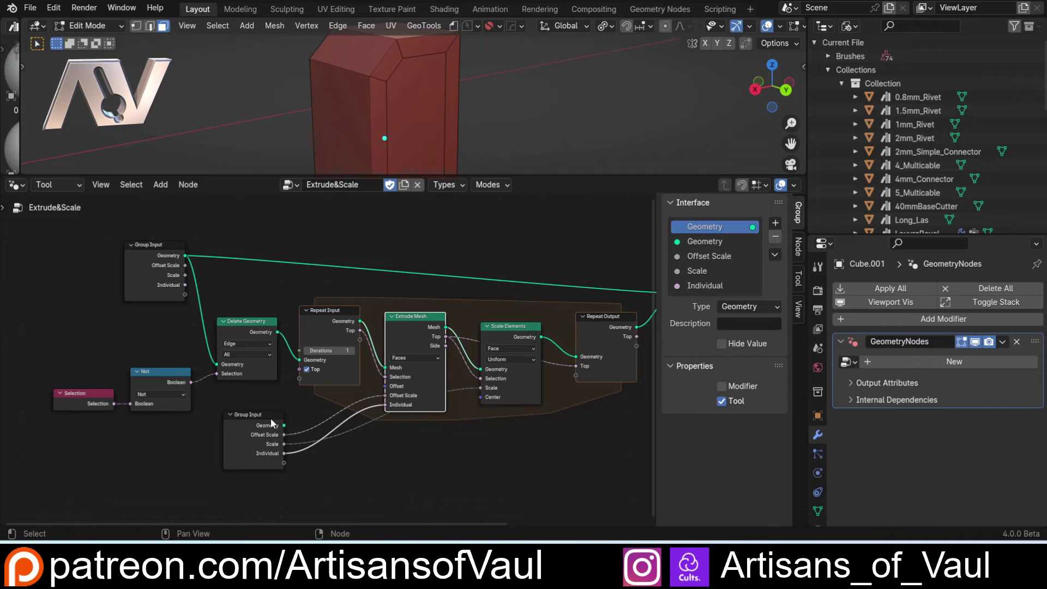
drag(270, 418, 258, 412)
drag(299, 352, 272, 454)
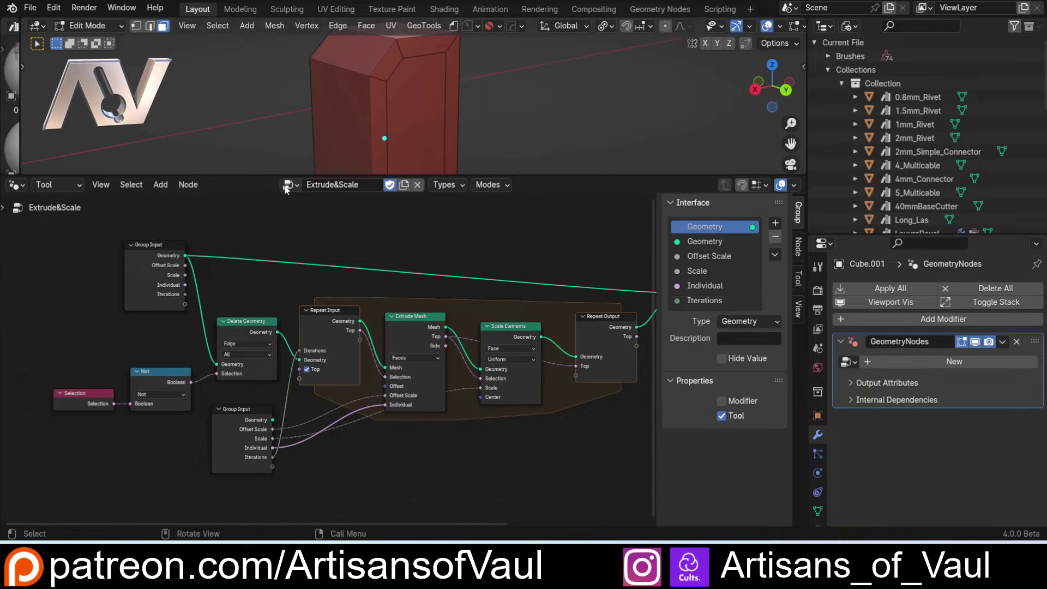
Select the inset side face, the sloped face and the top face of the mesh and run Extrude&Scale on them
drag(298, 175, 298, 402)
key(ctrl+Tab)
click(419, 236)
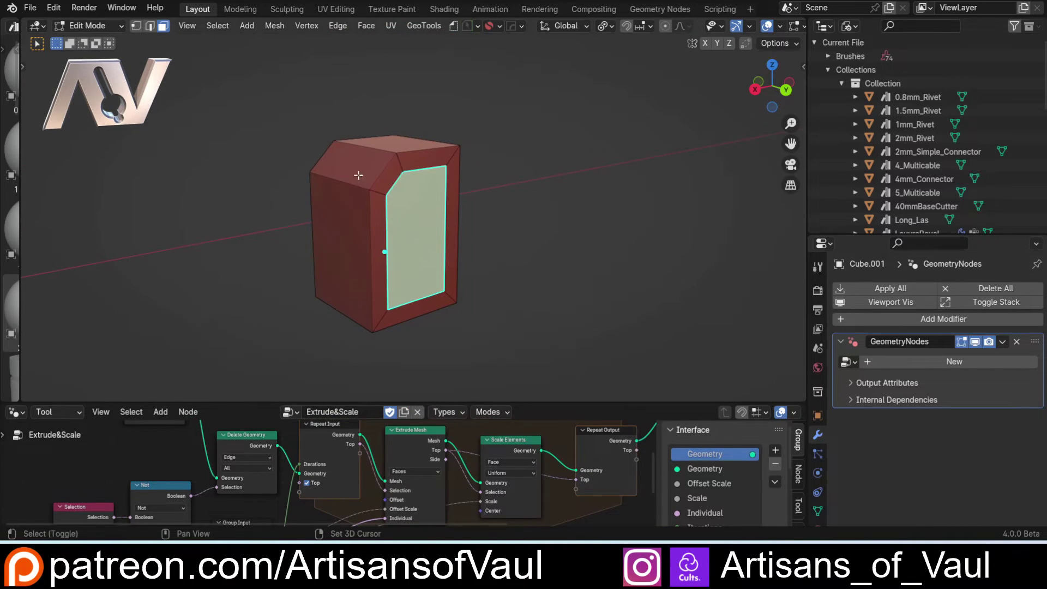
shift+click(351, 166)
shift+click(337, 223)
shift+click(350, 165)
shift+click(338, 199)
shift+click(348, 166)
shift+click(399, 140)
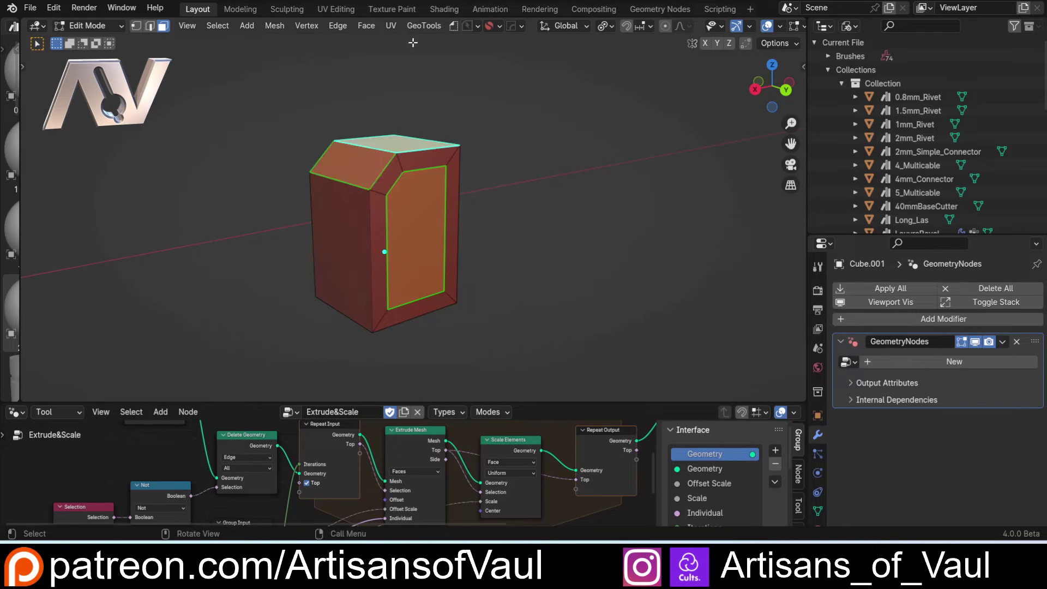
click(453, 28)
click(477, 55)
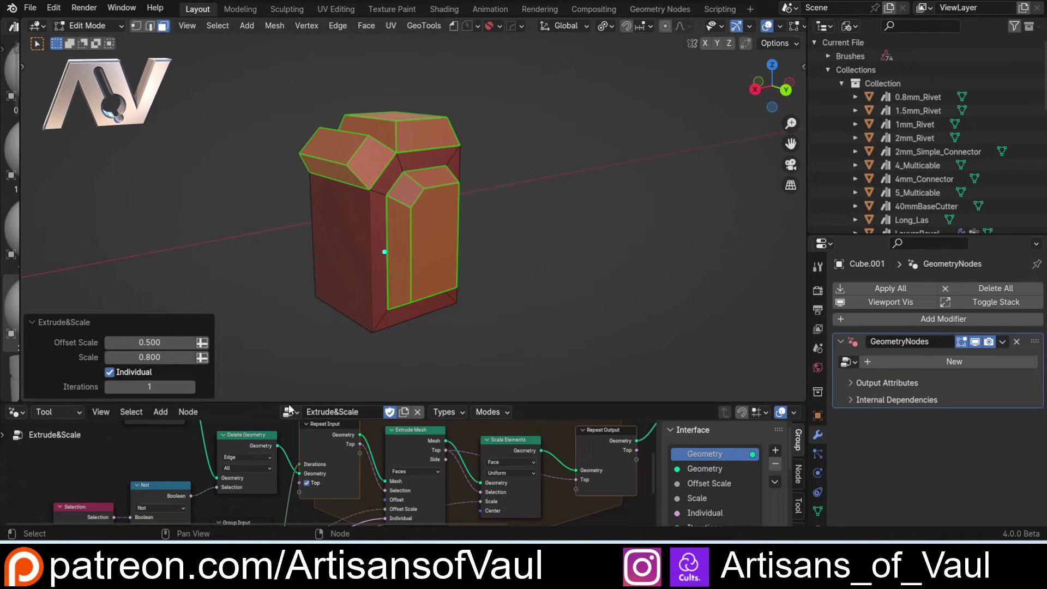
Raise the Extrude&Scale iterations, fine-tune its offset scale and scale, and turn off Individual
mouse_move(289, 401)
mouse_down()
mouse_move(297, 232)
mouse_move(294, 417)
mouse_up()
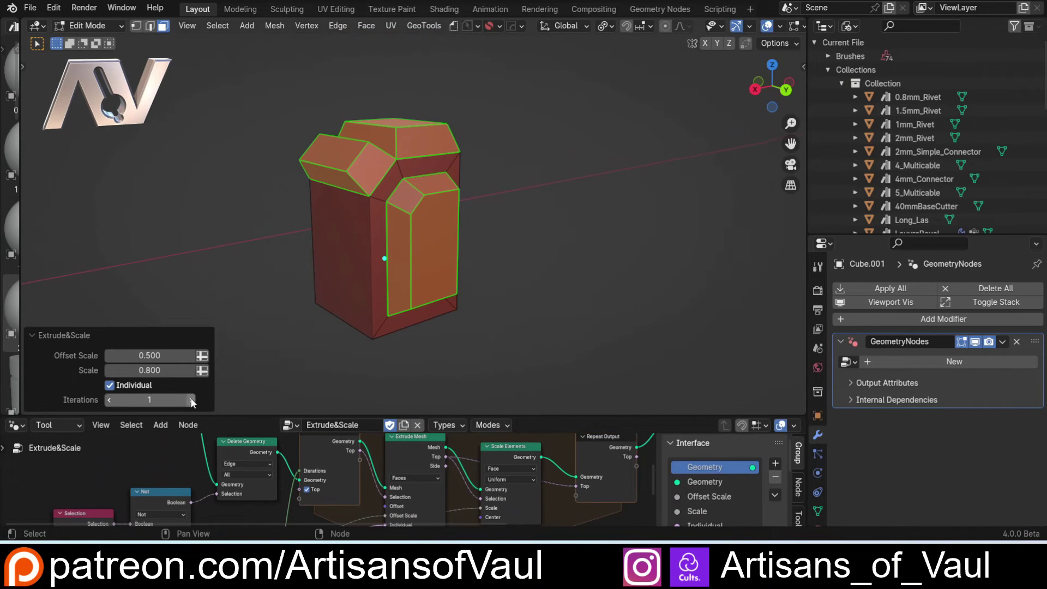
drag(192, 402, 277, 335)
mouse_move(150, 355)
mouse_down()
mouse_move(174, 355)
mouse_move(153, 355)
mouse_up()
drag(150, 370, 156, 370)
click(110, 385)
click(110, 386)
click(110, 386)
Examine the extruded shapes and the vertices where they meet the original mesh, along with the Join Geometry part of the node tree
scroll(277, 302, up, 2)
drag(280, 417, 286, 354)
click(290, 286)
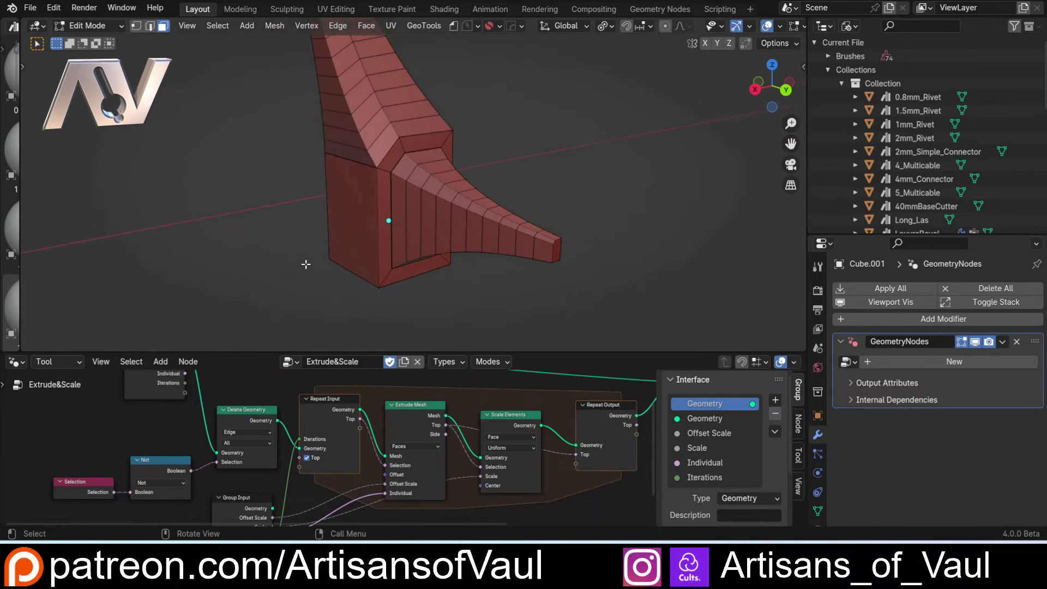
middle_drag(378, 237, 196, 269)
scroll(558, 380, down, 1)
middle_drag(568, 400, 451, 405)
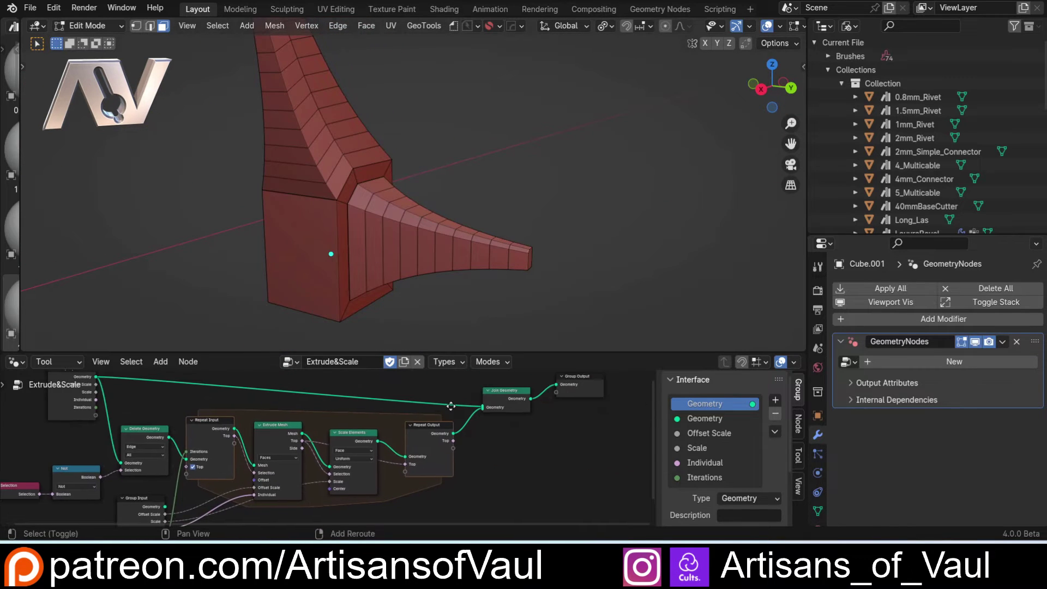
scroll(294, 213, up, 4)
key(Tab)
click(242, 224)
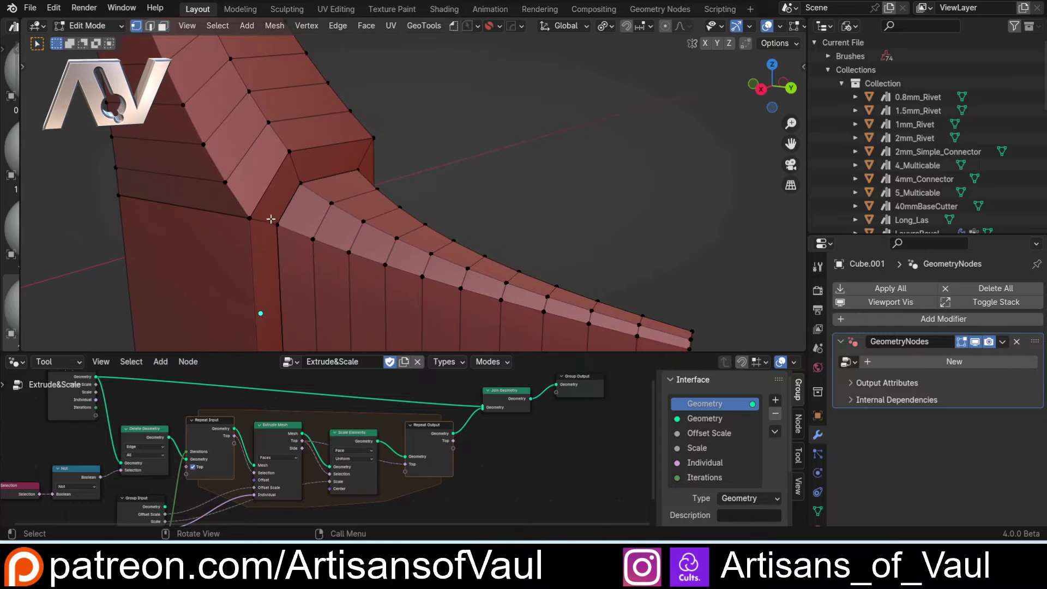
click(278, 224)
scroll(382, 272, down, 4)
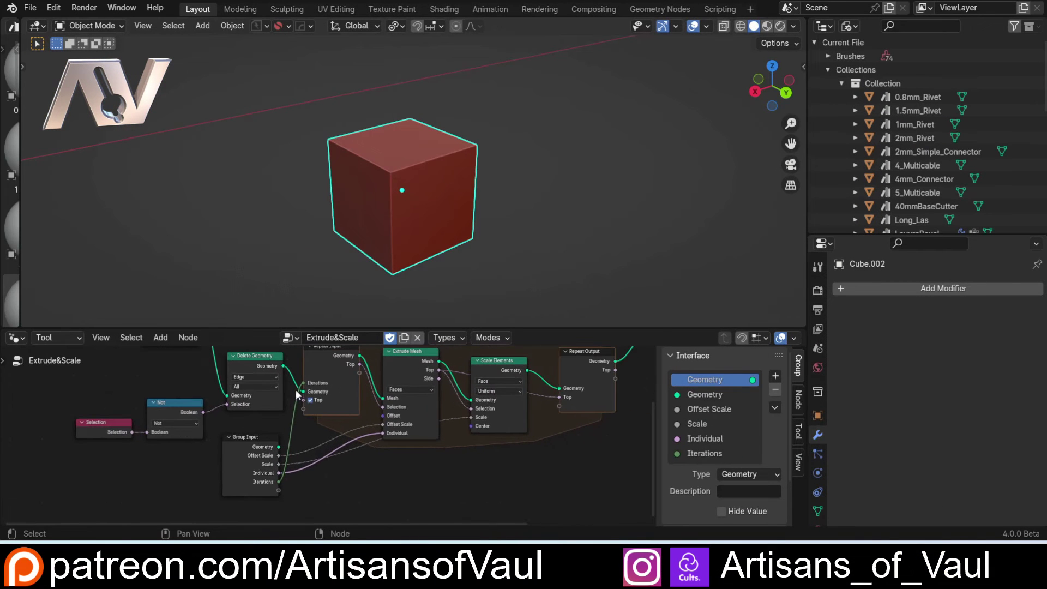
Switch the geometry node editor from Tool to Modifier mode
click(47, 337)
click(69, 368)
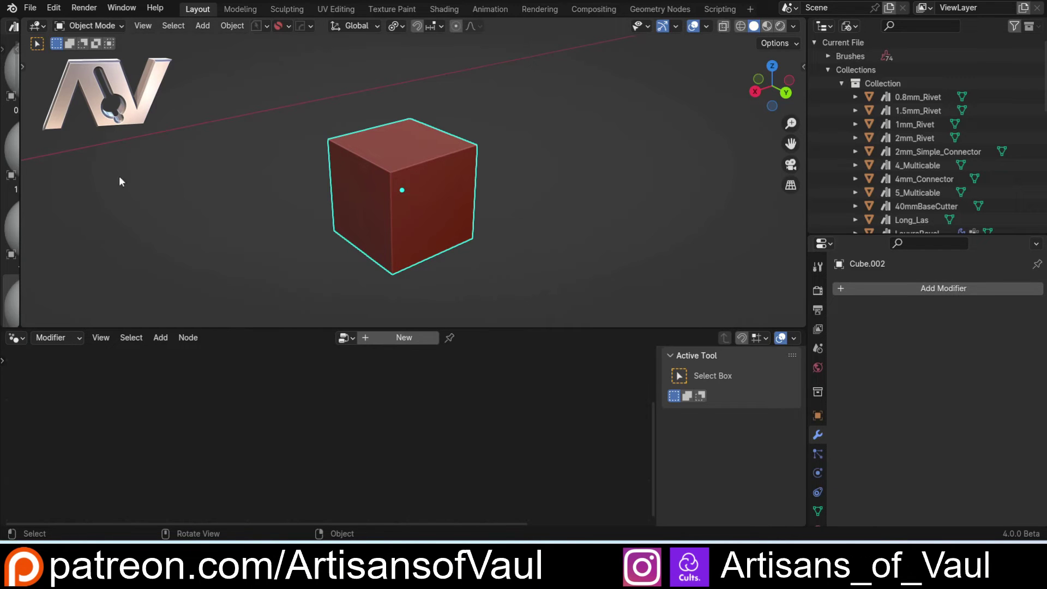
click(850, 289)
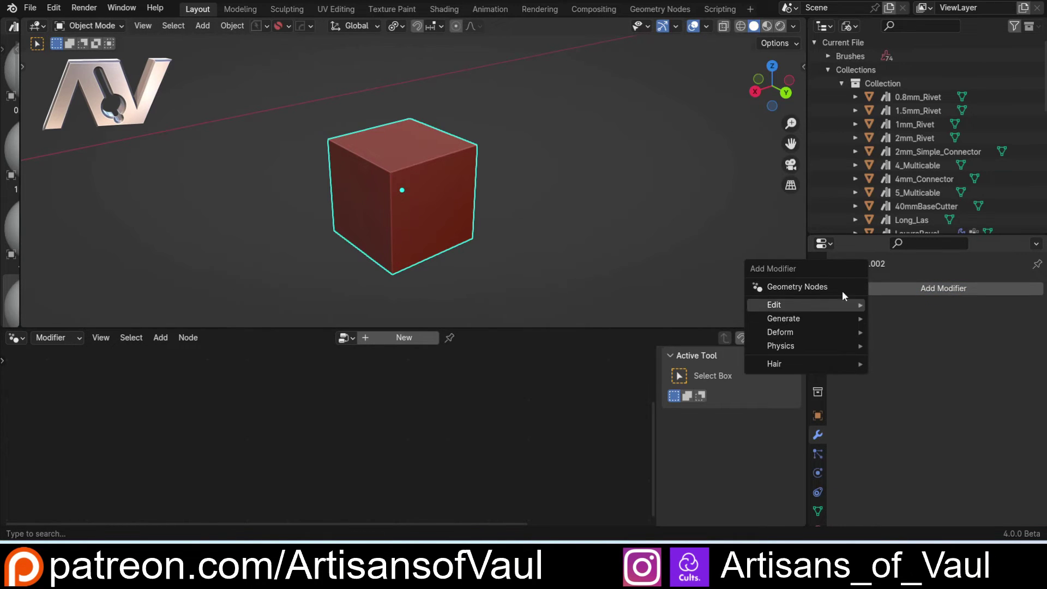
click(590, 277)
click(402, 222)
scroll(400, 222, up, 1)
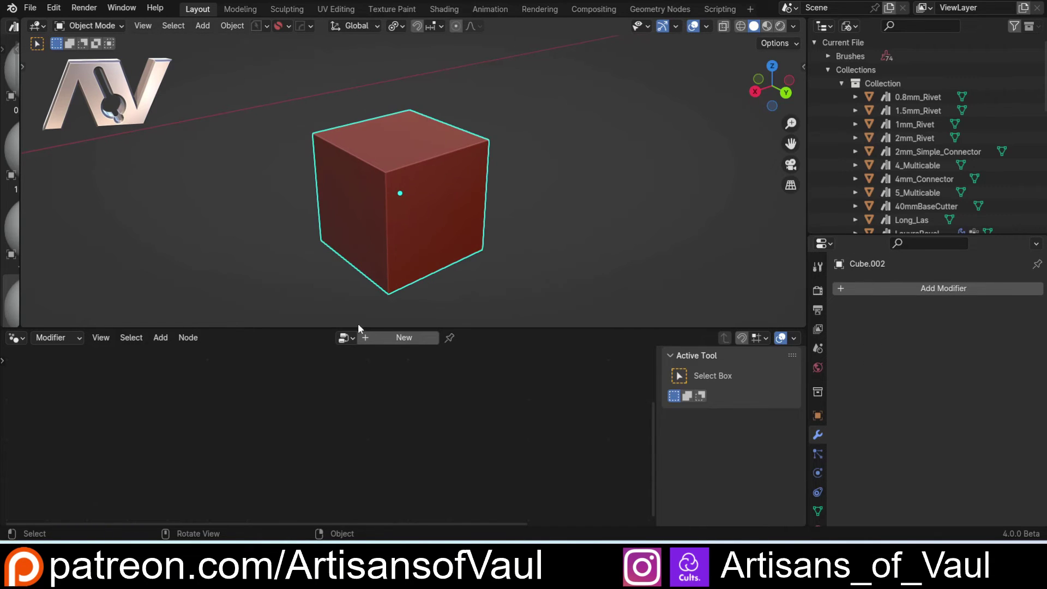
Add a quad sphere mesh and move it away from the cube into the open space beside it
scroll(358, 325, down, 2)
key(shift+a)
mouse_move(421, 264)
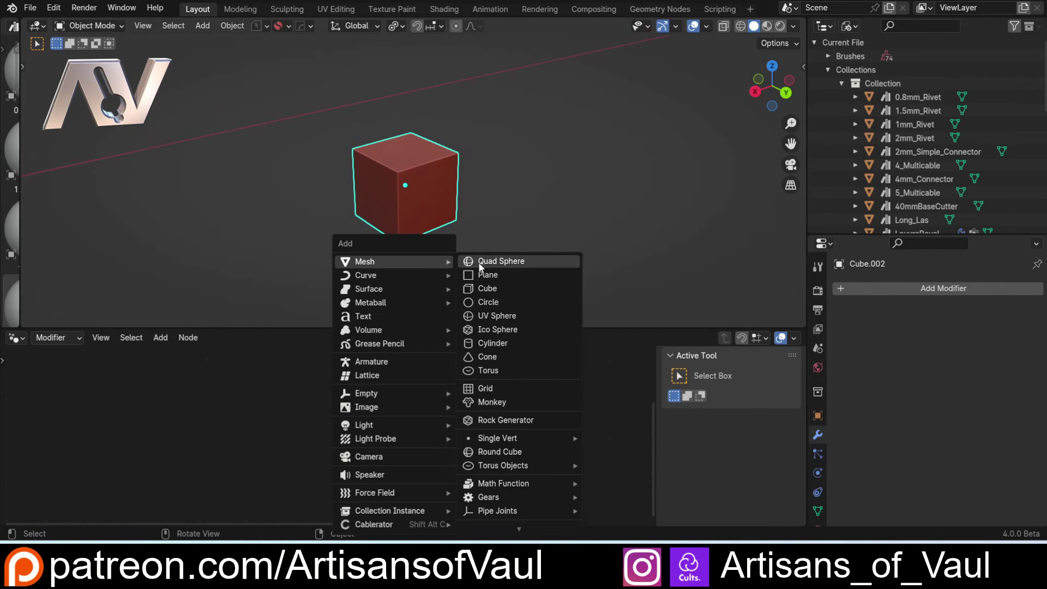
click(480, 261)
key(g)
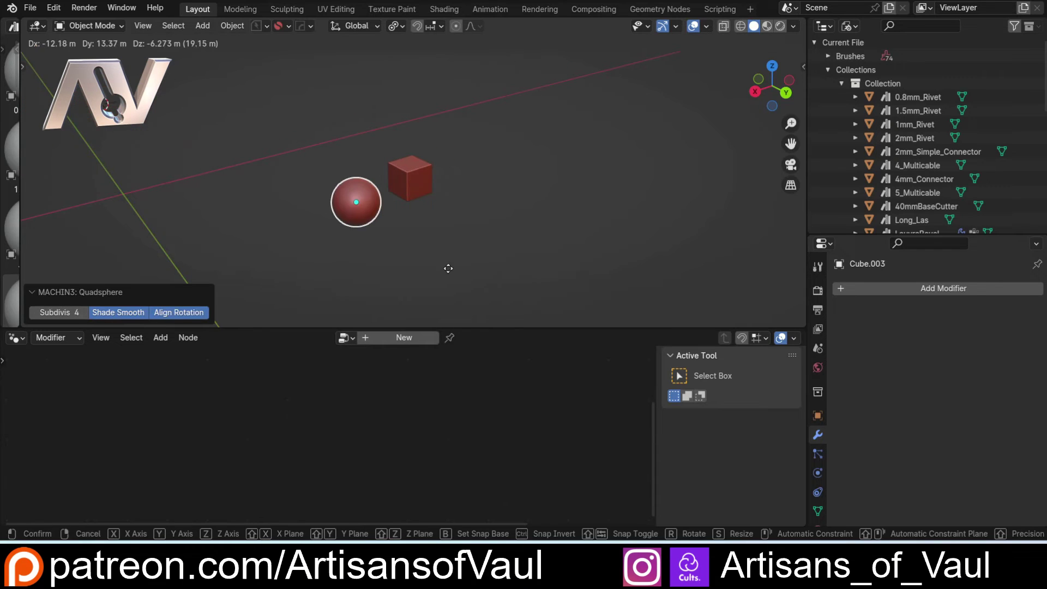
click(447, 269)
Scale the quad sphere uniformly to about 0.41
scroll(561, 230, up, 4)
key(s)
click(423, 236)
scroll(332, 207, up, 4)
scroll(421, 232, down, 3)
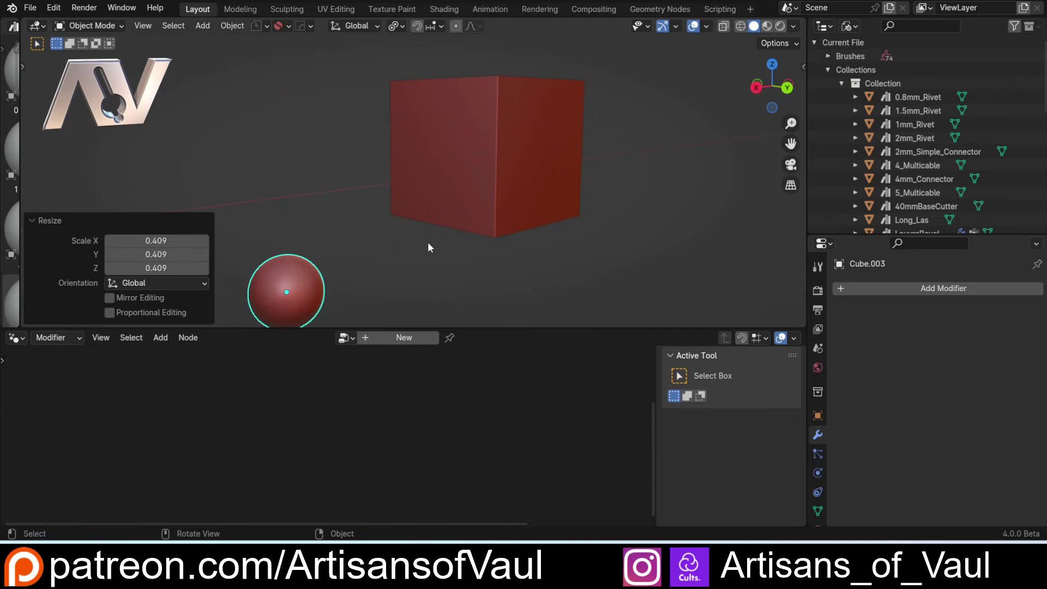
Create a new geometry nodes modifier group on the cube and name it Instance_On_Points
click(420, 213)
click(371, 337)
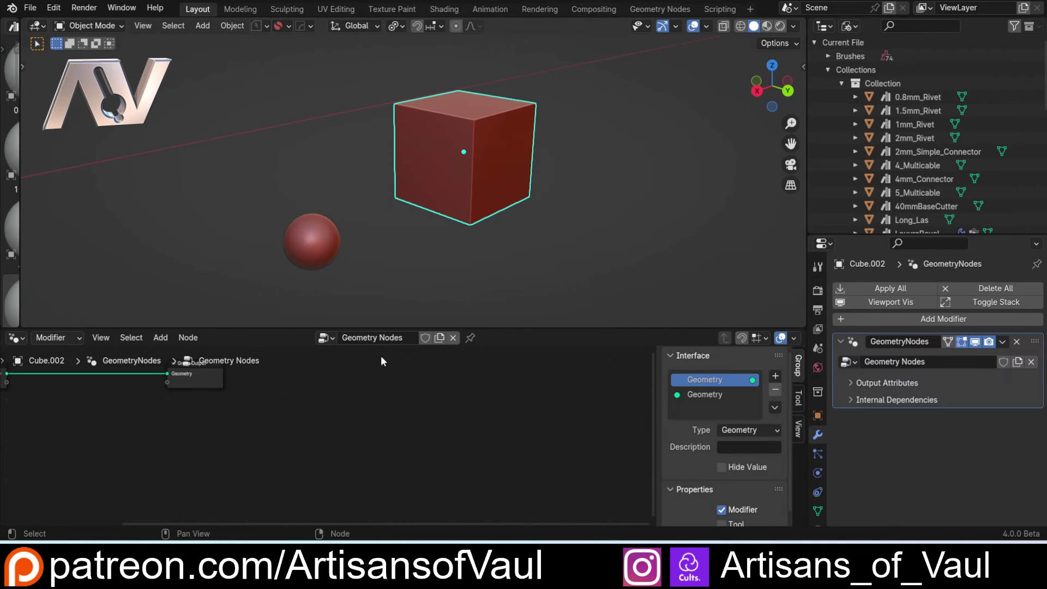
double_click(377, 338)
text(Instance_On)
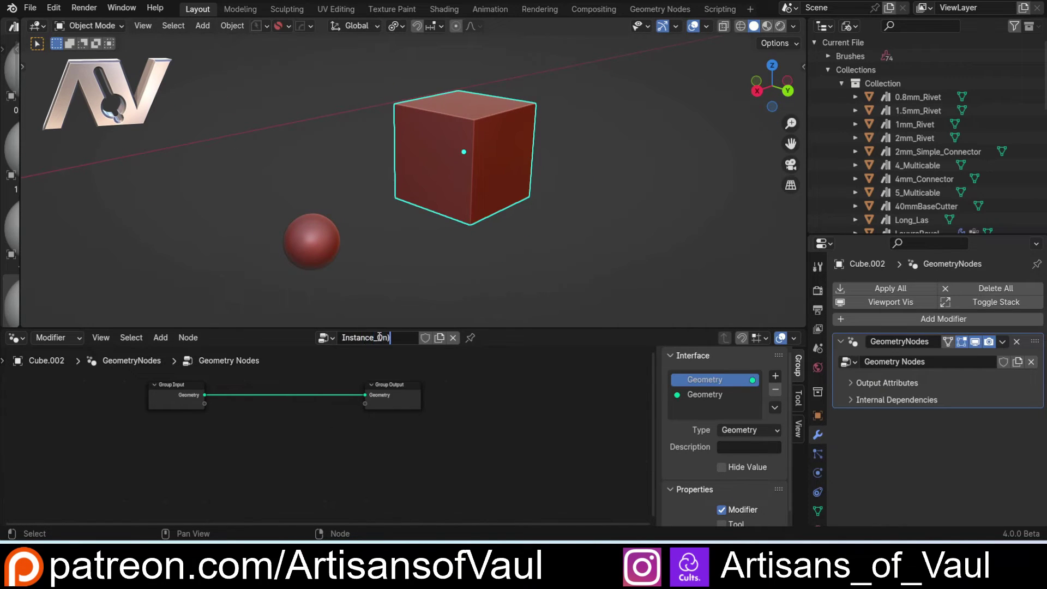
text(_Points)
key(Return)
Make room before the Group Output and insert an Instance on Points node into the geometry link
drag(391, 385, 542, 385)
key(shift+a)
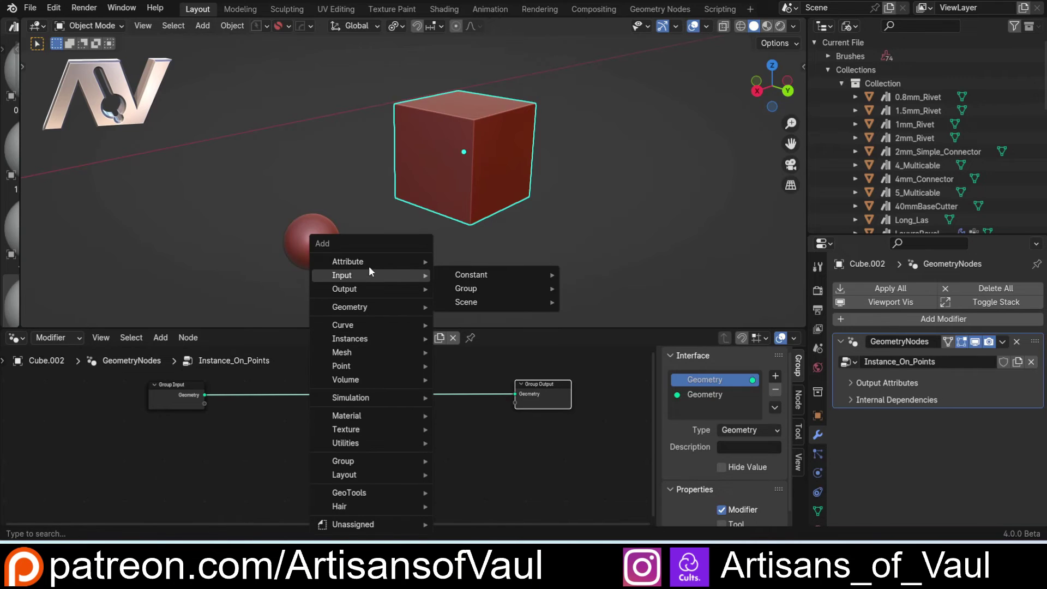
mouse_move(350, 476)
text(ins)
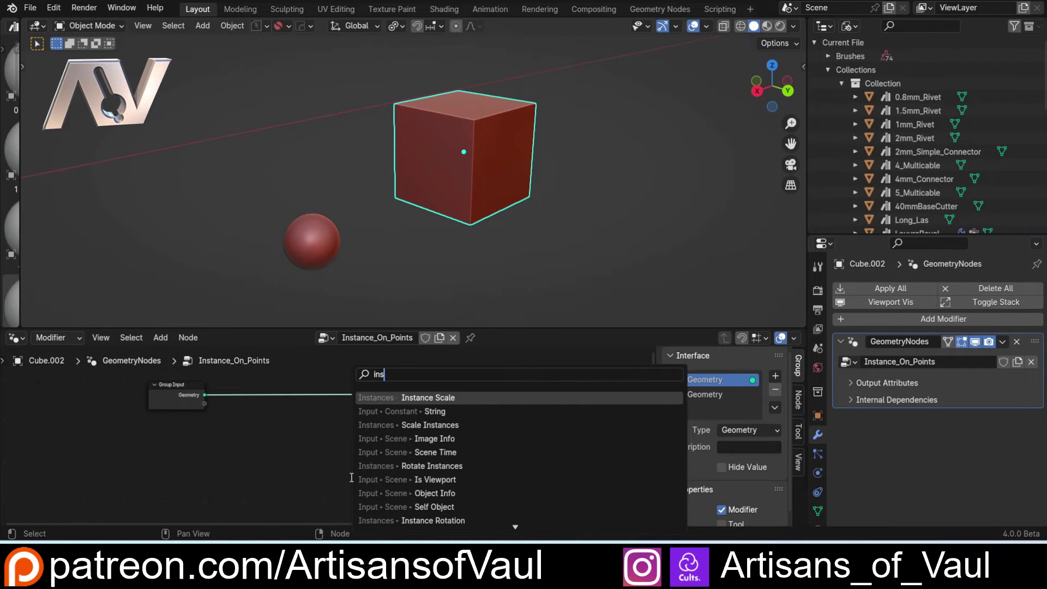
text(tanc)
click(393, 466)
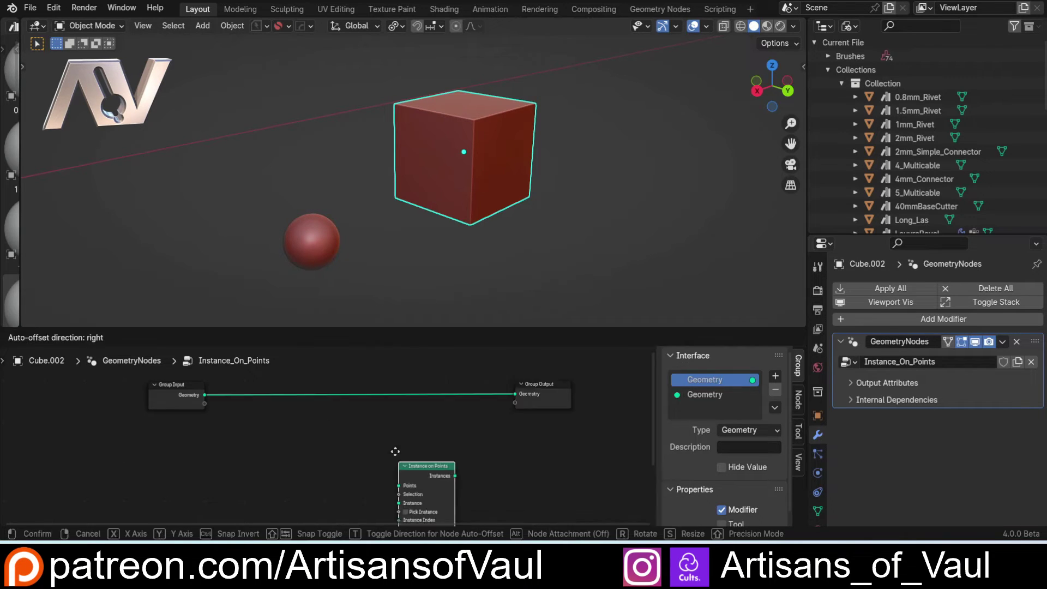
click(412, 407)
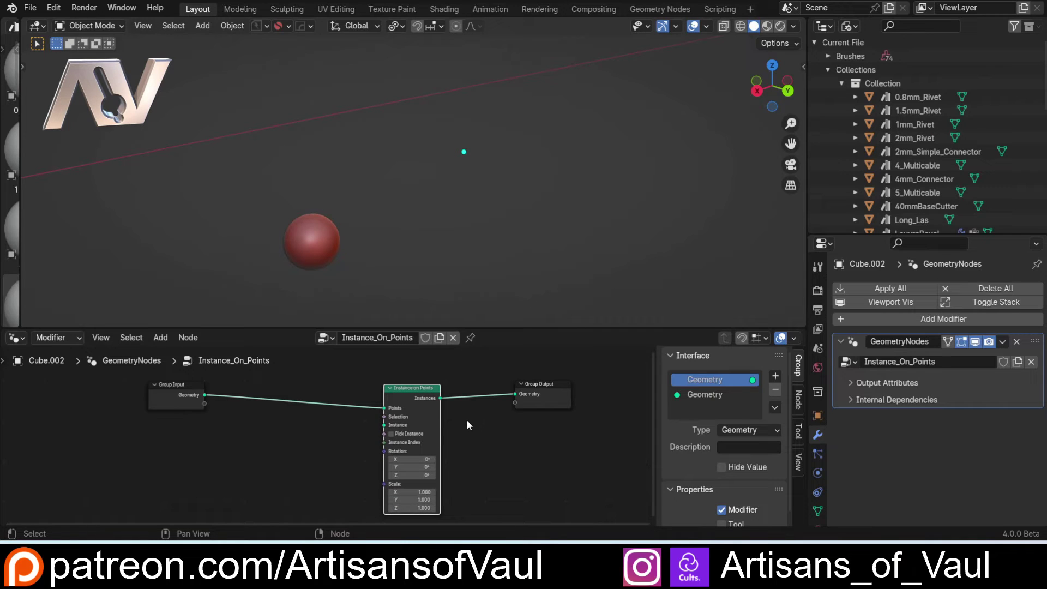
Add an Object Info node whose Geometry output feeds the Instance input of Instance on Points
drag(384, 424, 240, 401)
text(obj)
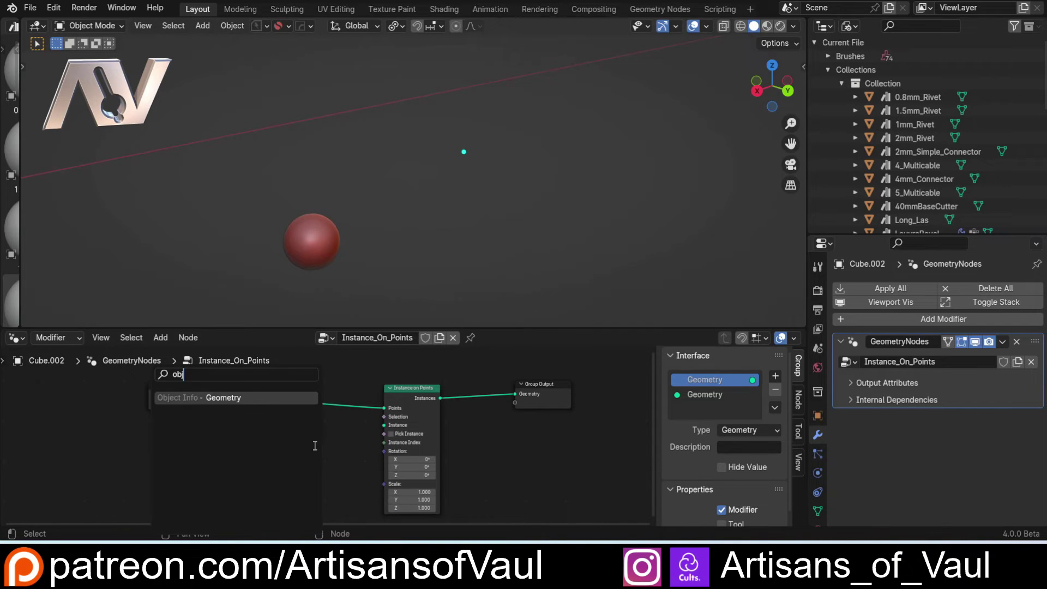
click(259, 399)
click(257, 394)
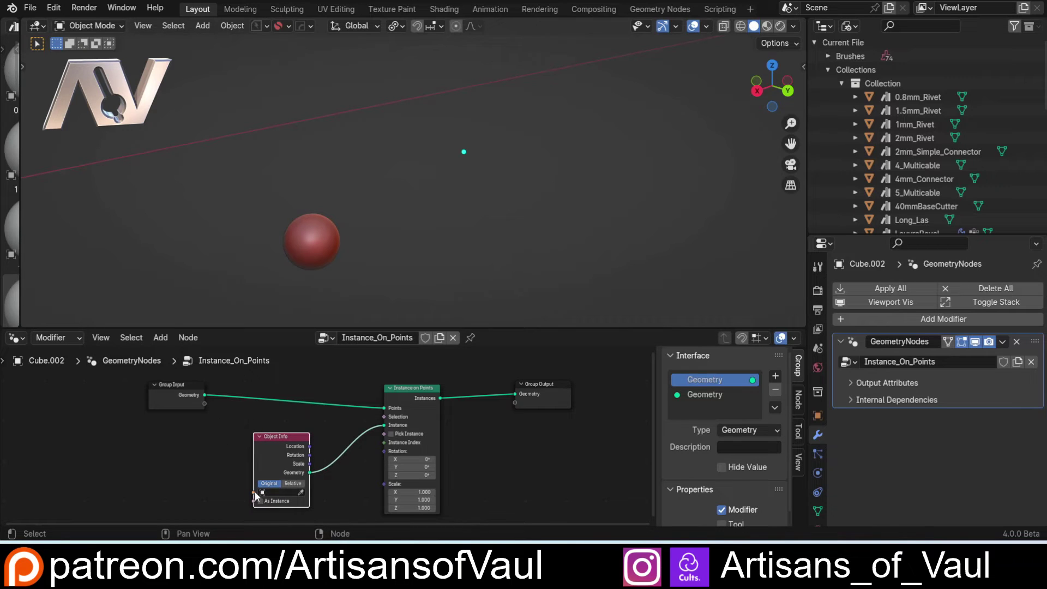
Expose the Object Info object and the instance Scale as modifier inputs, choosing the small sphere as the object
drag(254, 493, 205, 404)
click(1002, 379)
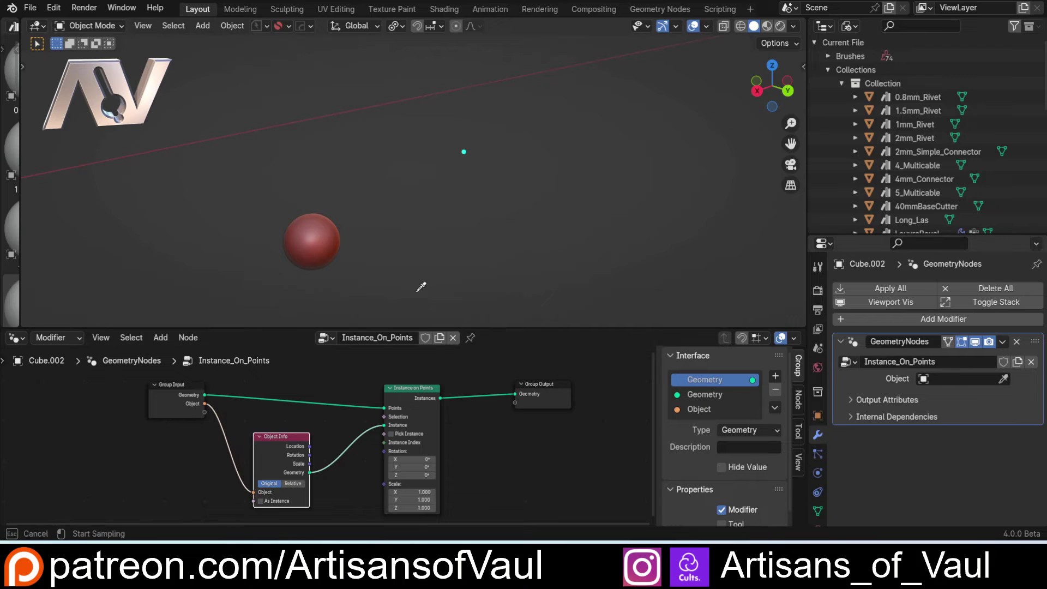
click(319, 237)
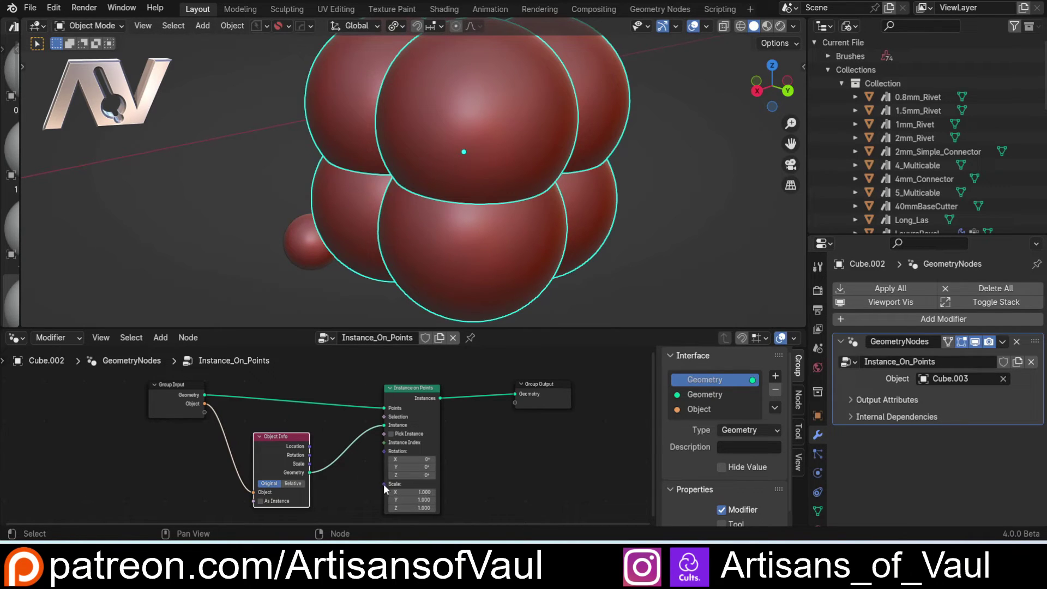
drag(384, 483, 204, 412)
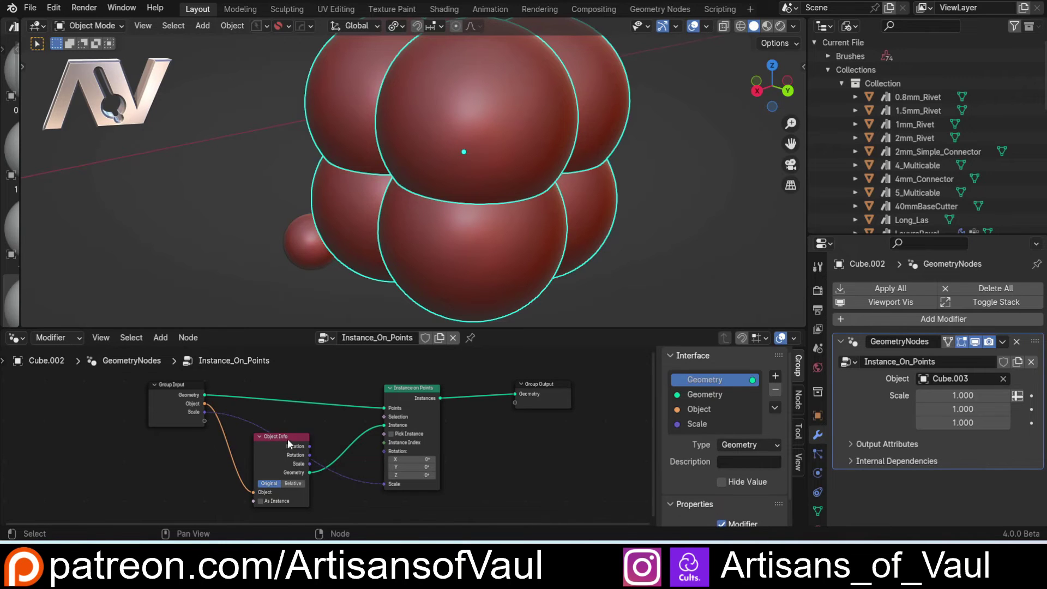
drag(286, 439, 307, 428)
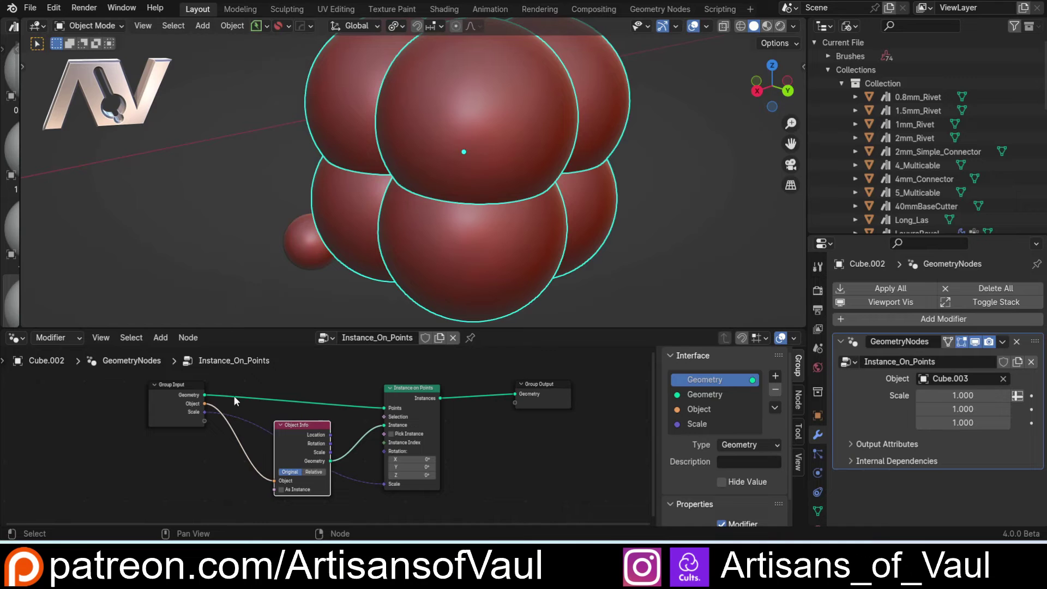
Mark the Instance_On_Points node group as an asset and locate it in the asset browser
right_click(380, 340)
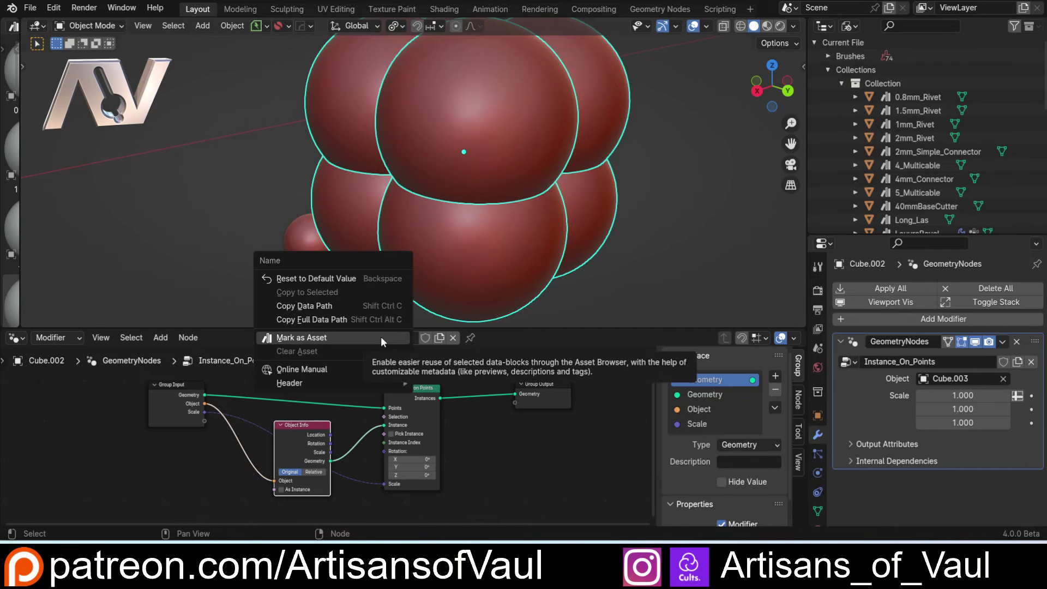
click(381, 336)
drag(21, 202, 391, 200)
scroll(314, 197, down, 8)
scroll(329, 195, up, 6)
click(350, 152)
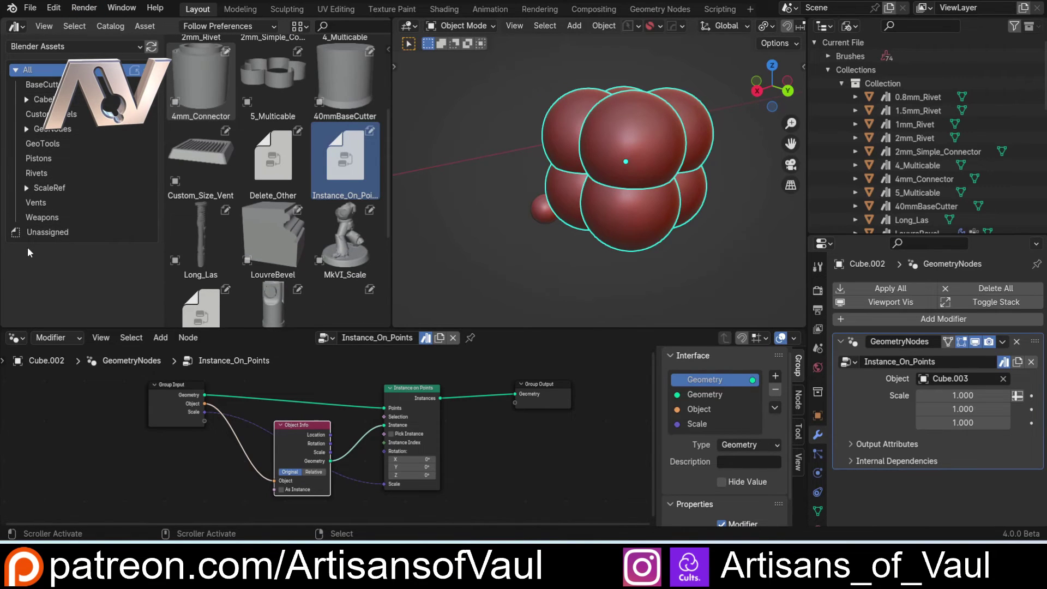
click(43, 233)
click(28, 70)
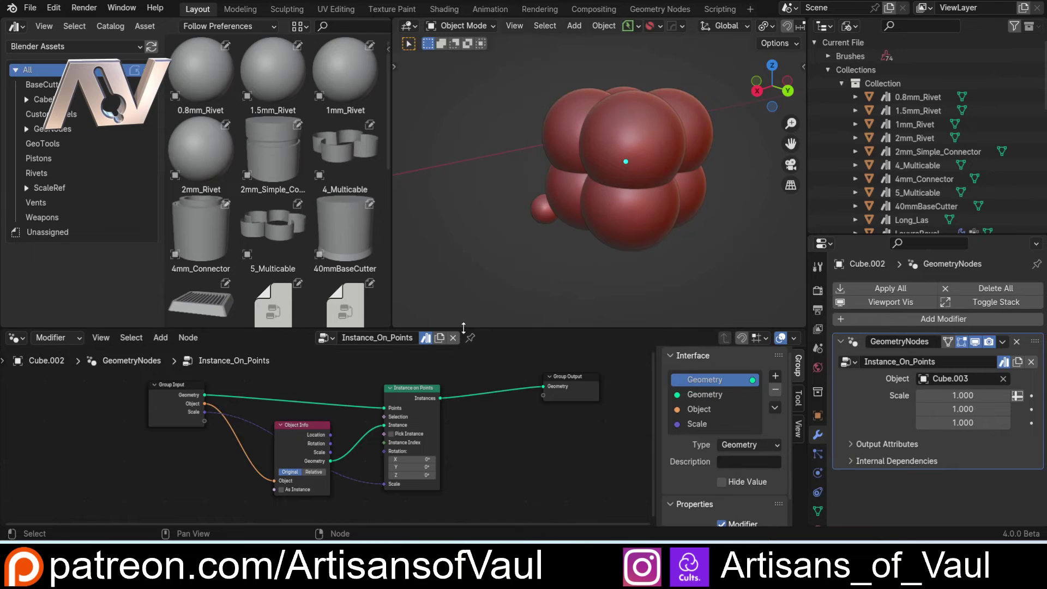
Insert a Realize Instances node between the Instance on Points node and the Group Output
drag(456, 328, 455, 256)
scroll(498, 439, up, 1)
middle_drag(549, 410, 499, 408)
key(shift+a)
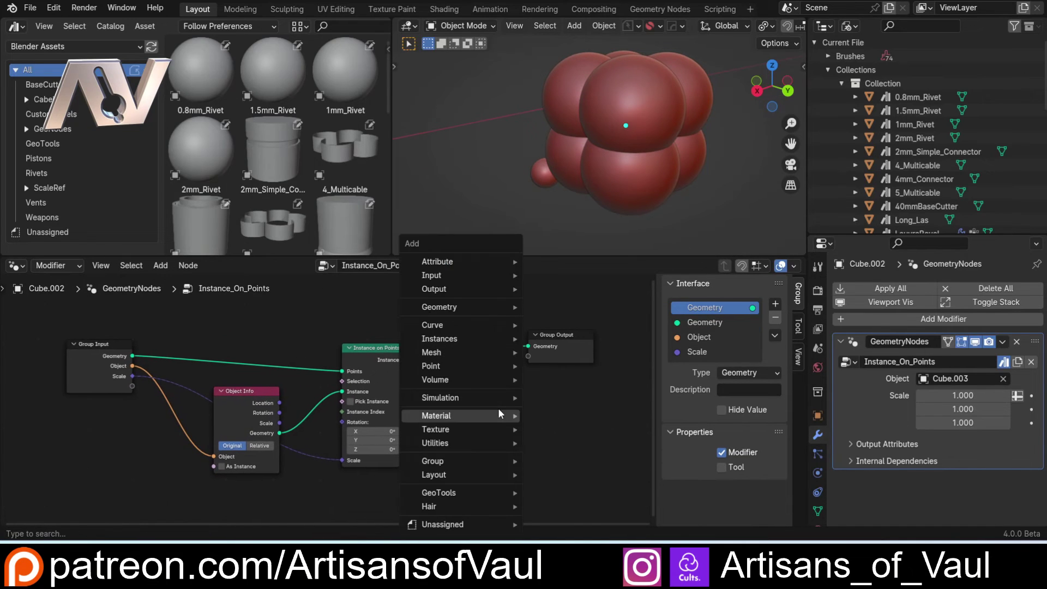
mouse_move(474, 262)
text(rea)
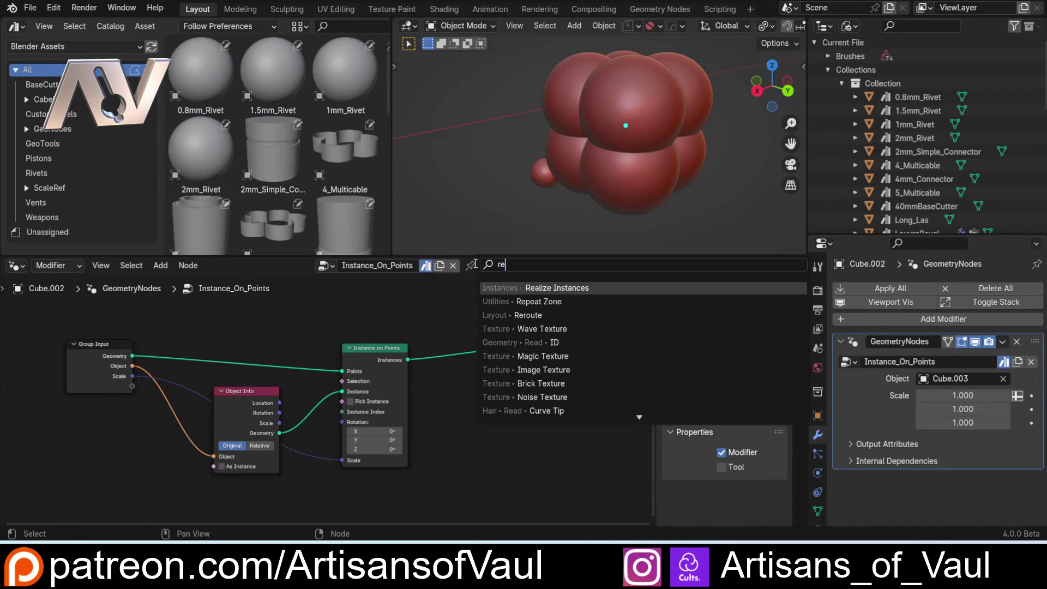
click(546, 287)
click(484, 359)
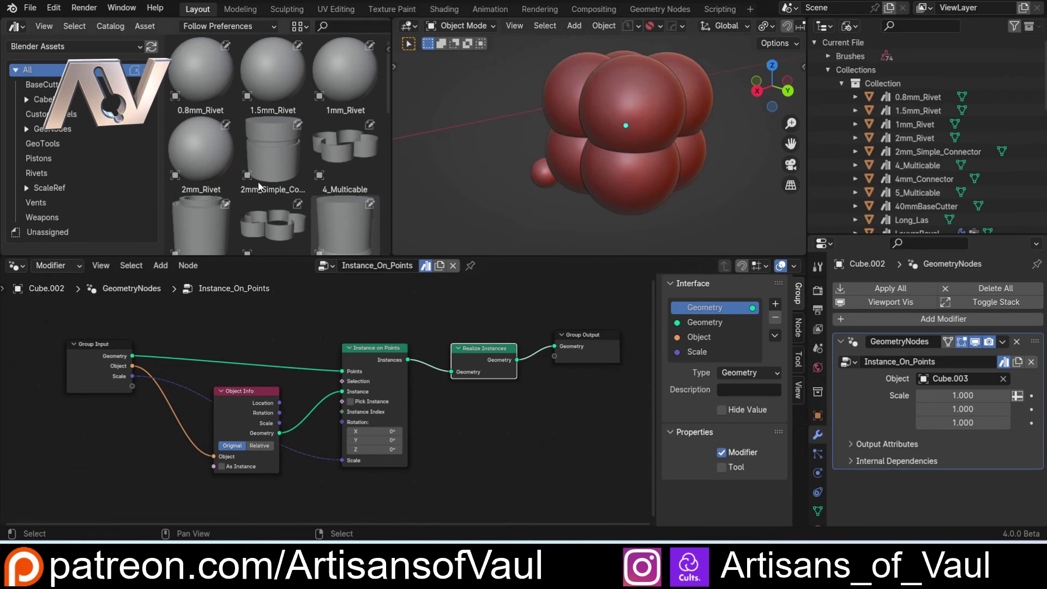
Save the DetailAssets.blend file with the new node group asset
click(30, 7)
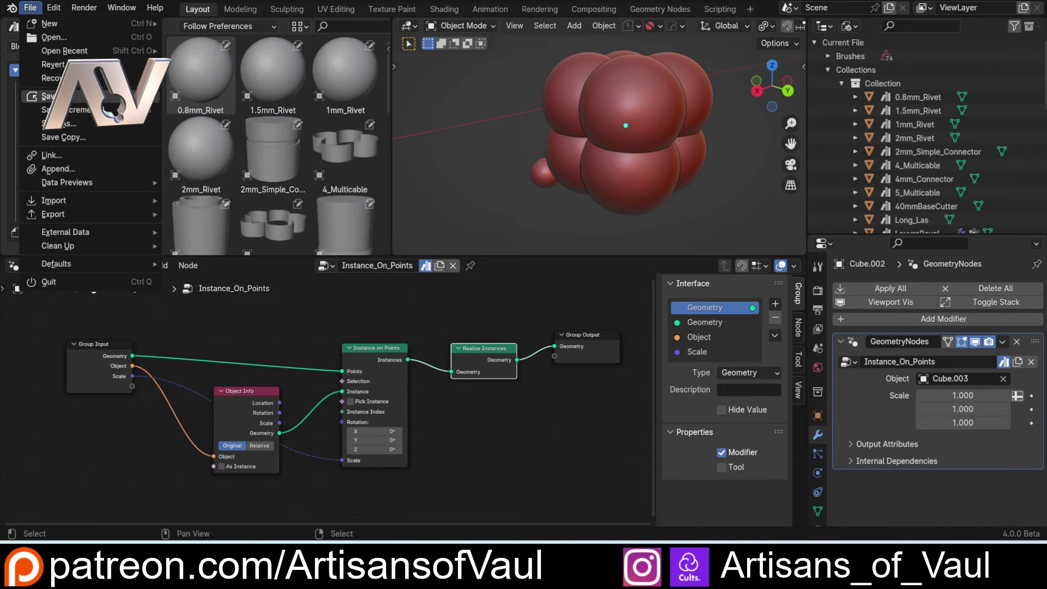
click(48, 96)
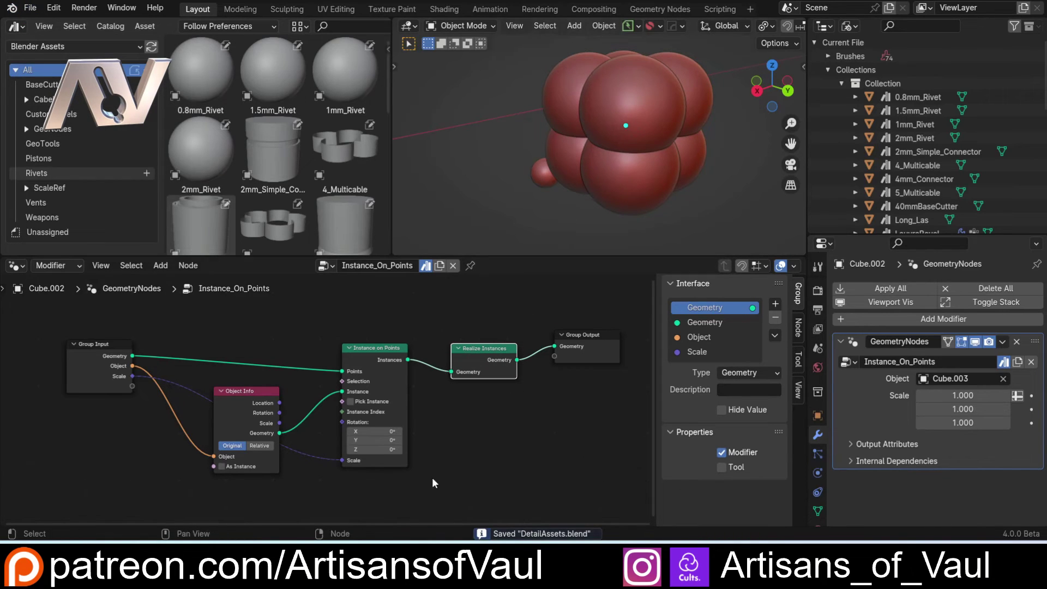
drag(482, 256, 455, 309)
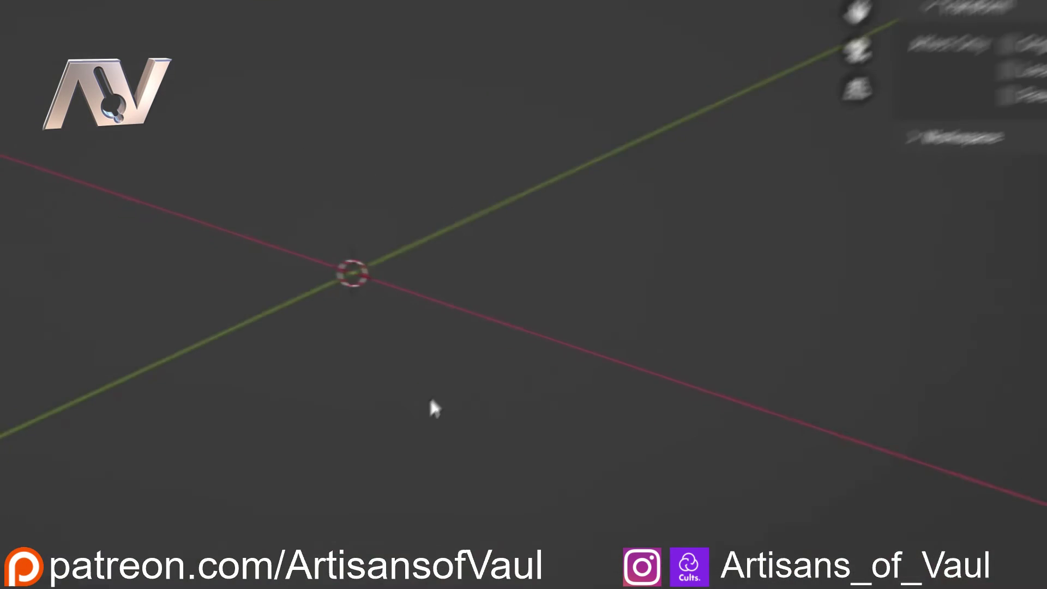
Add a cube mesh to the empty scene of the other Blender file
key(shift+a)
mouse_move(459, 261)
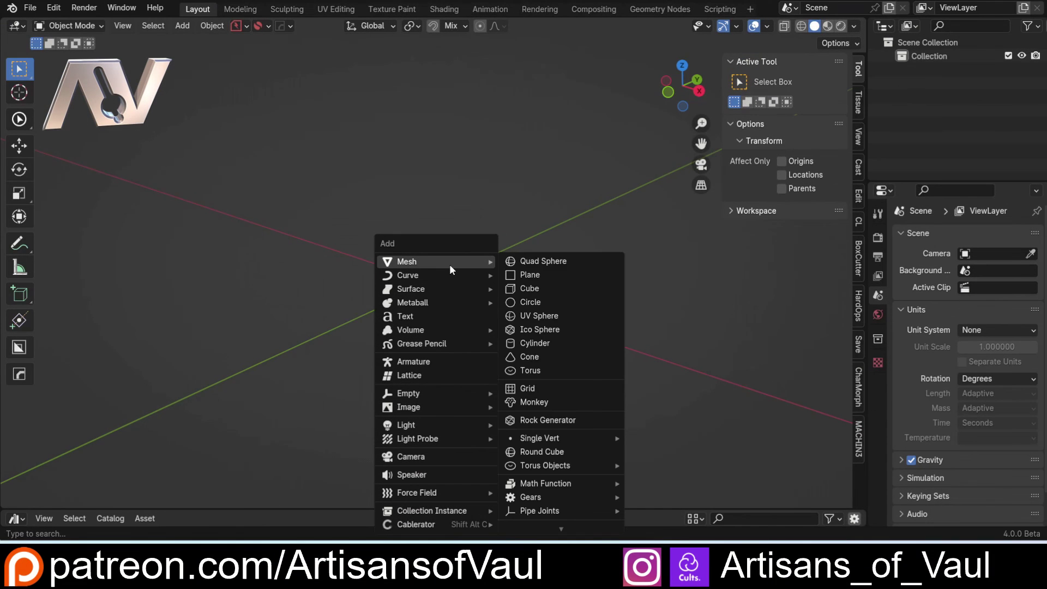
click(531, 288)
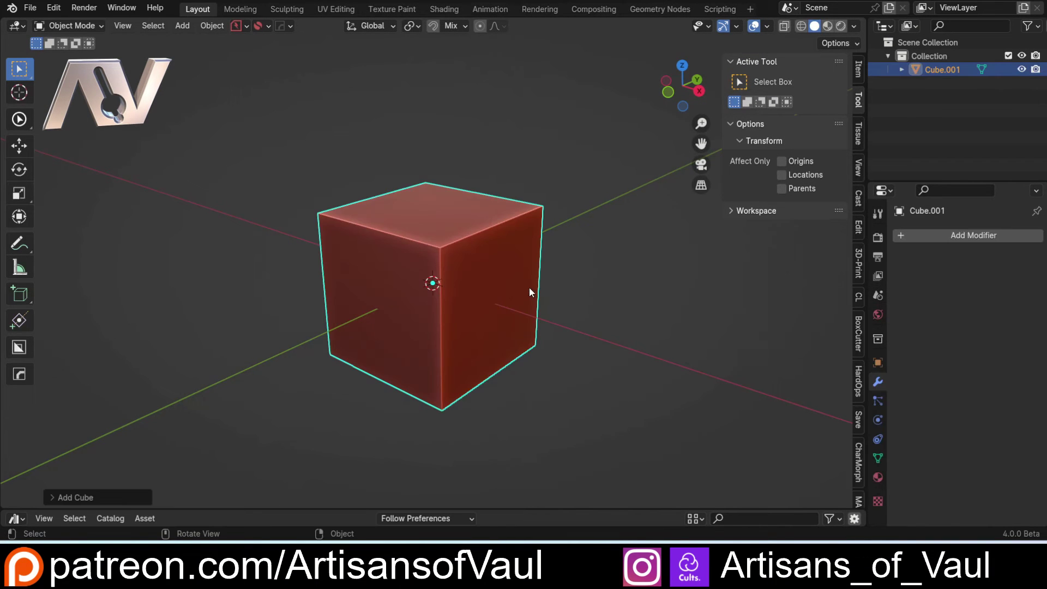
middle_drag(518, 296, 538, 297)
Bevel the cube's two upper long edges and one lower long edge into wide chamfers, and return to Object Mode
key(ctrl+Tab)
click(539, 378)
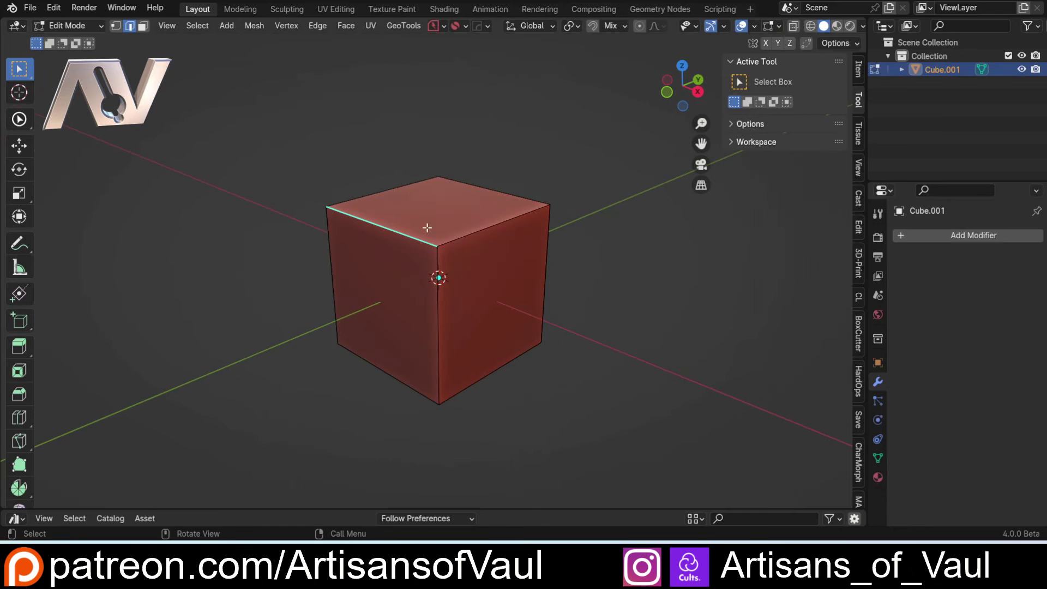
shift+click(383, 376)
key(ctrl+b)
click(694, 353)
key(ctrl+Tab)
click(561, 182)
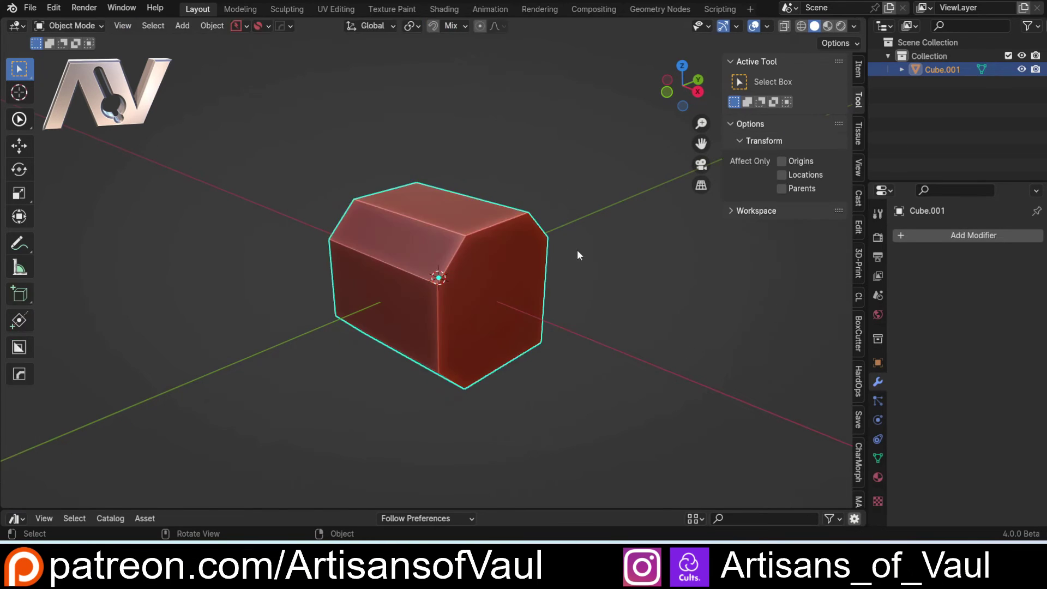
Duplicate the beveled block in place and inset the copy's front end face
key(shift+d)
right_click(592, 295)
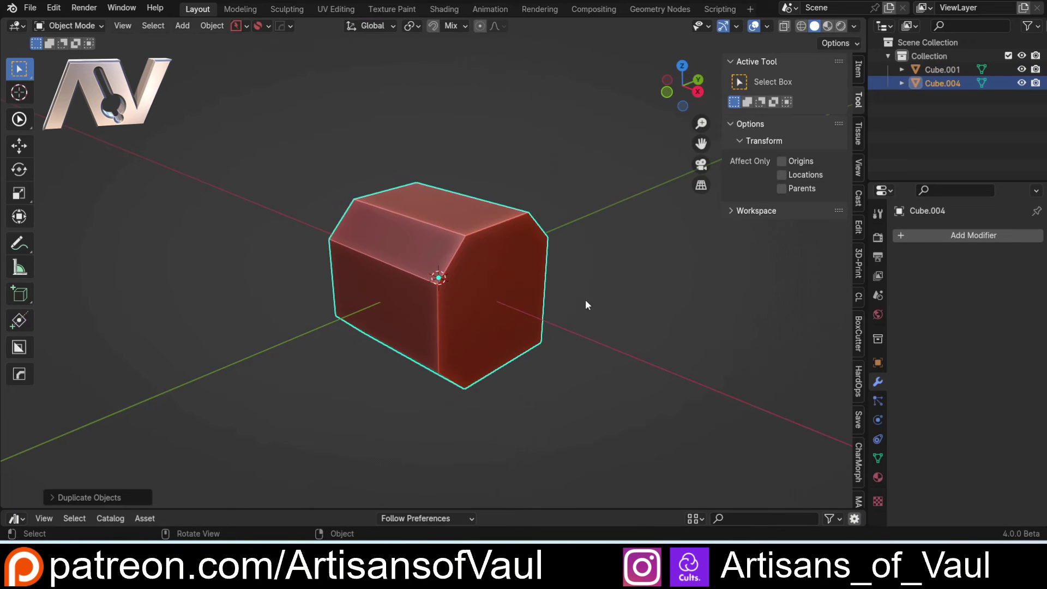
key(ctrl+Tab)
click(726, 279)
click(505, 278)
key(i)
click(653, 282)
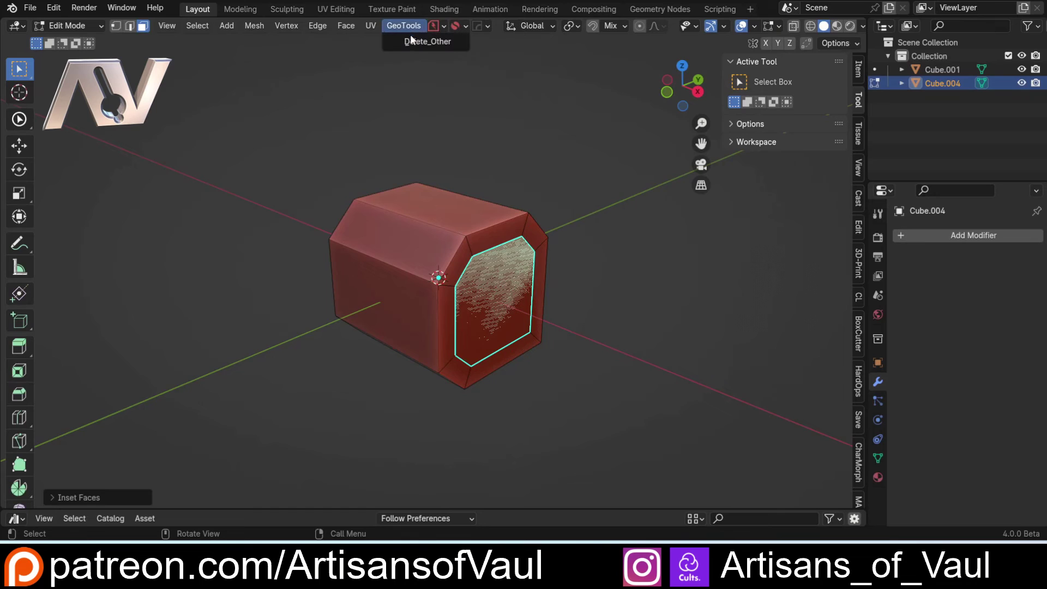
Run the Delete_Other tool to keep only the copy's inset face, and return to Object Mode
click(475, 164)
key(ctrl+Tab)
click(603, 154)
Add the Instance_On_Points asset as a modifier to the isolated face object, Cube.004
click(939, 70)
click(931, 84)
click(902, 237)
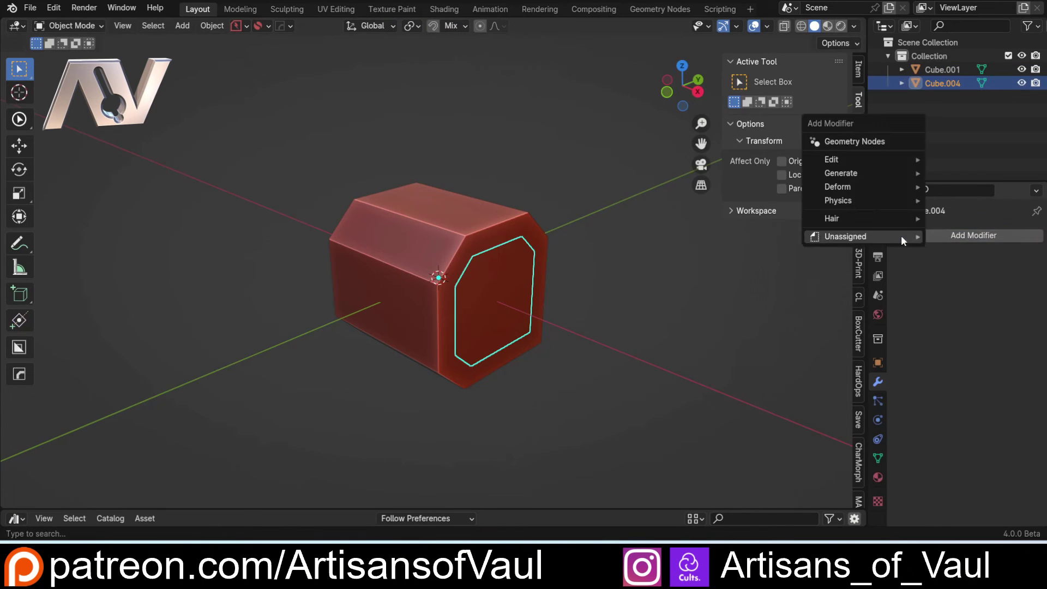
mouse_move(895, 236)
click(771, 235)
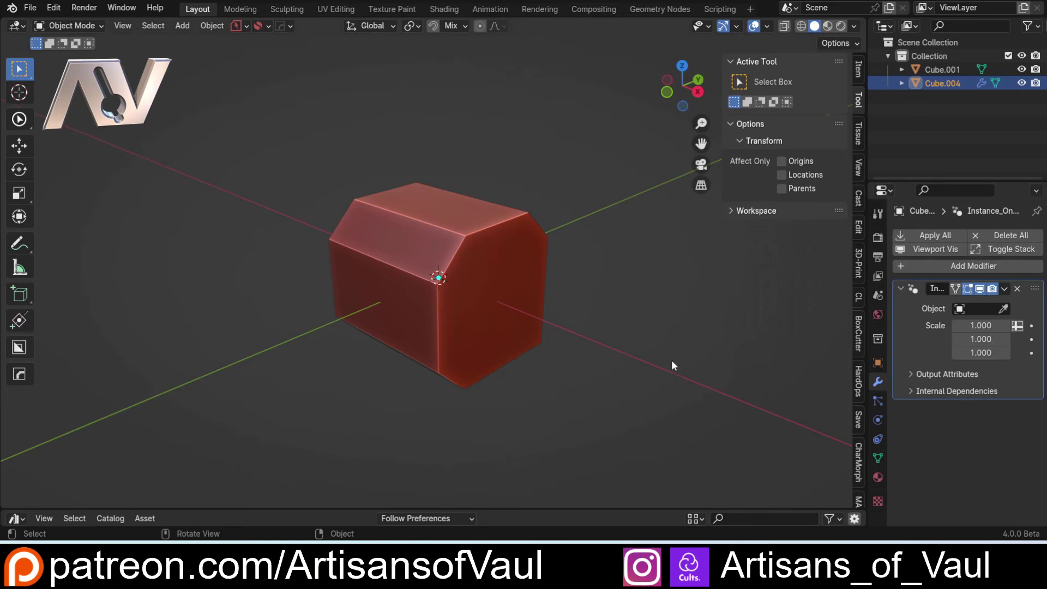
Add a quad sphere, scale it down and move it into the open space beside the block
key(shift+a)
mouse_move(637, 262)
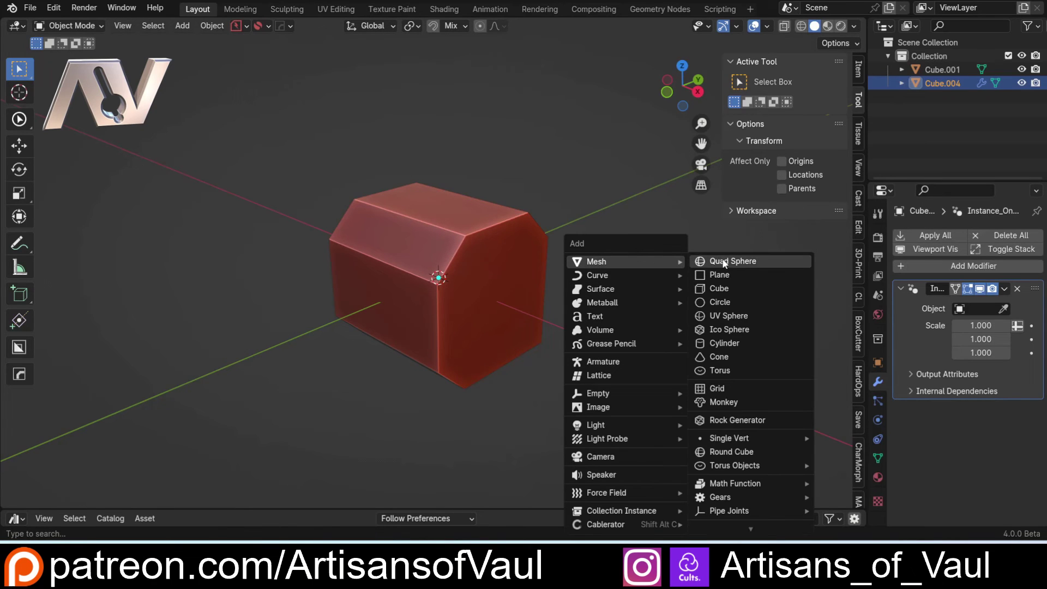
click(725, 261)
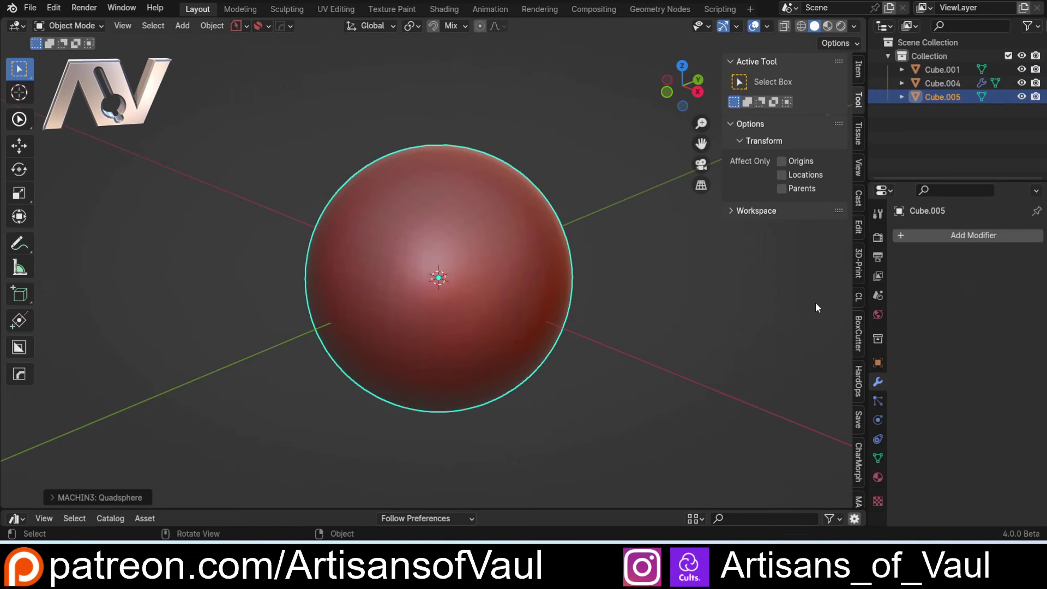
key(s)
click(468, 281)
drag(439, 278, 249, 268)
Scale the sphere down further to rivet size and apply its transform
key(s)
click(670, 319)
key(ctrl+a)
click(672, 321)
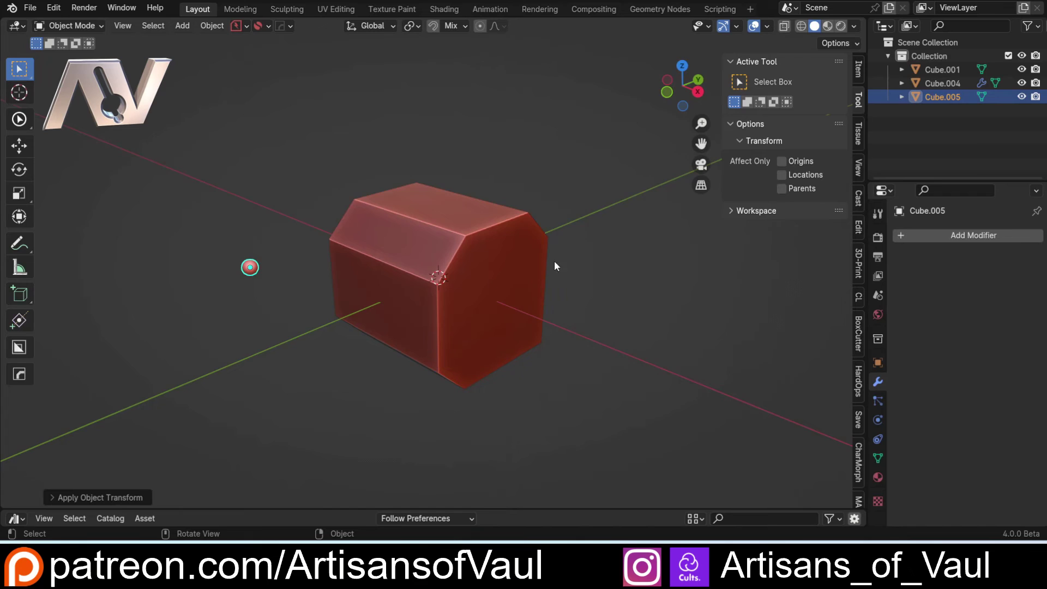
Set the small sphere as the Object of Cube.004's Instance_On_Points modifier and inspect the instances on the block's end face
click(939, 83)
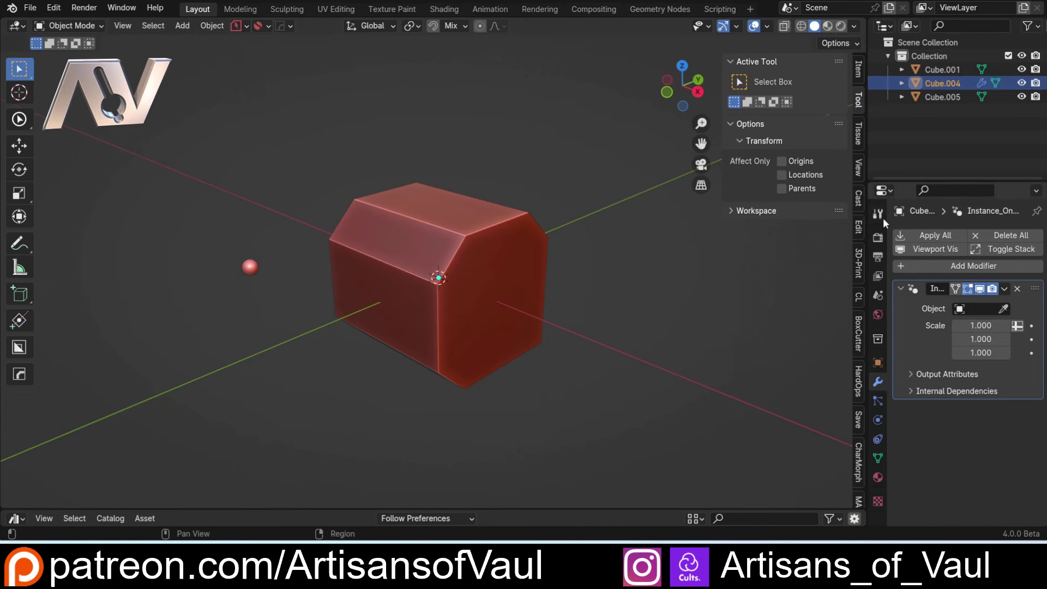
click(1003, 309)
click(252, 269)
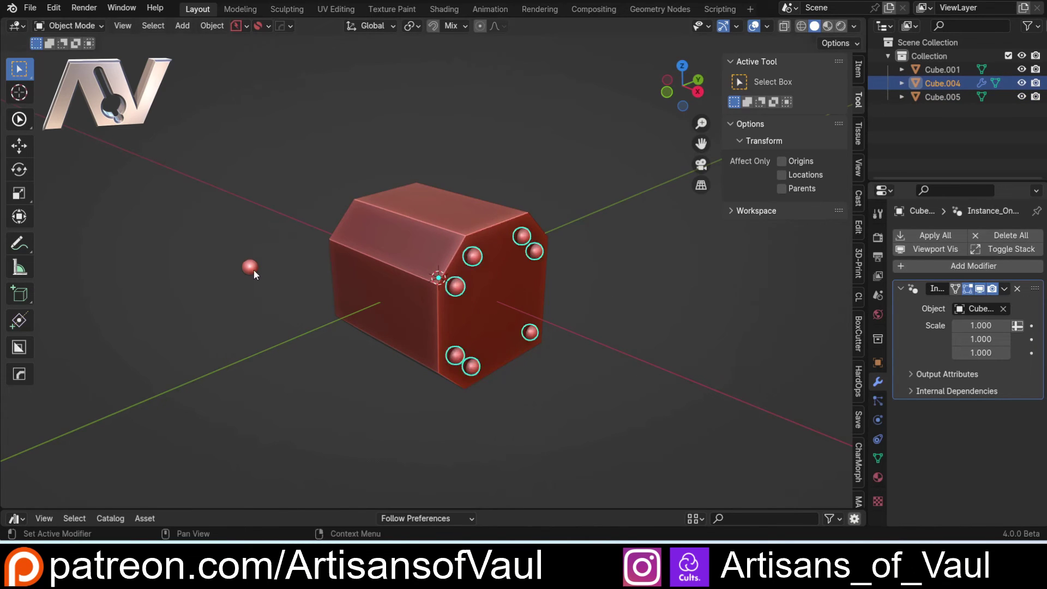
click(635, 374)
scroll(649, 357, up, 4)
middle_drag(665, 340, 577, 297)
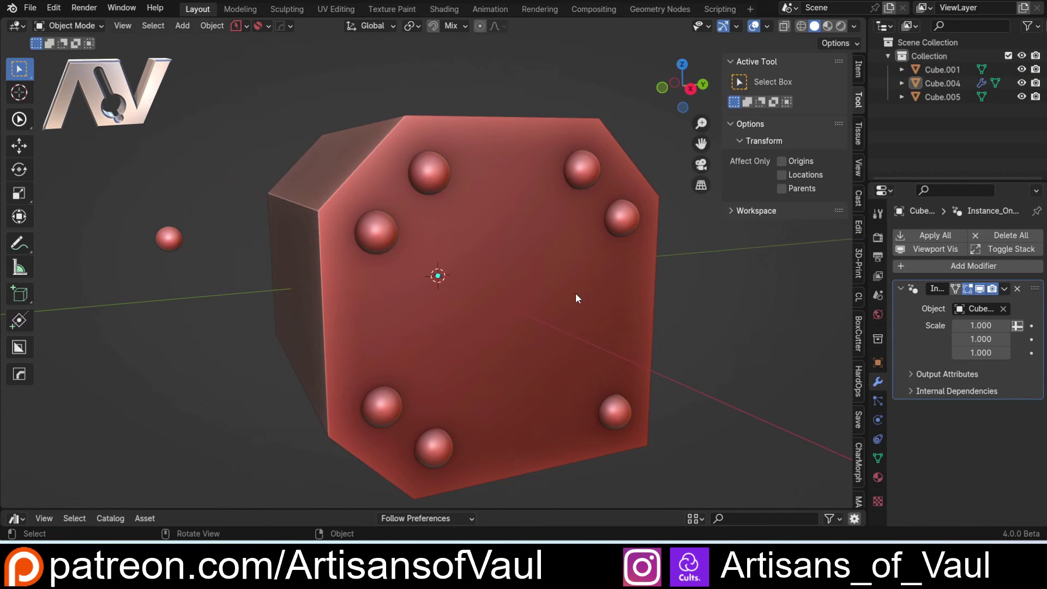
Subdivide the right vertical edge of Cube.004's outline once to add a rivet at its midpoint
click(575, 293)
key(Tab)
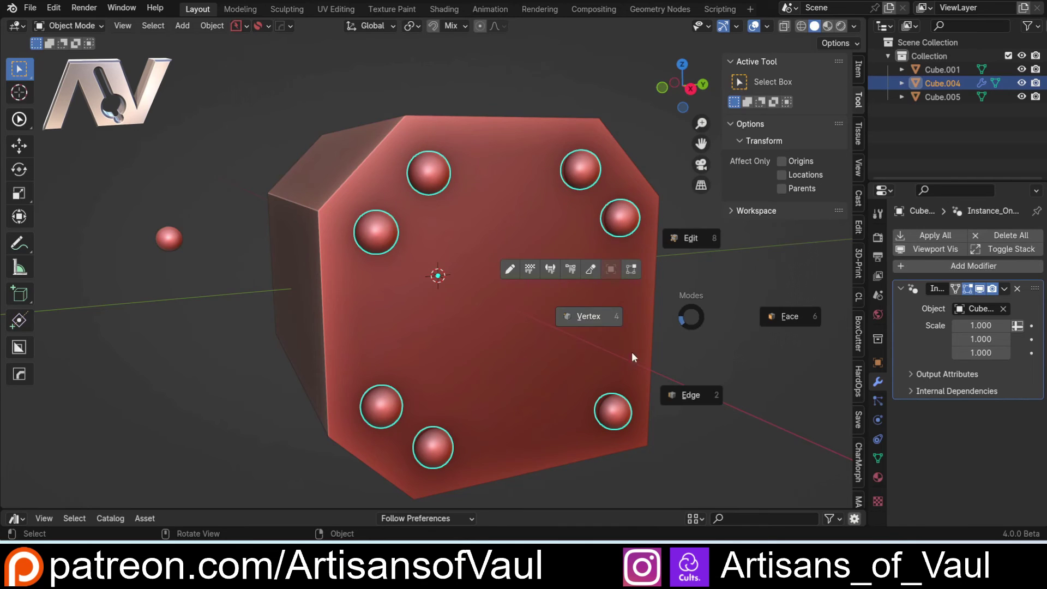
click(691, 395)
click(619, 306)
key(ctrl+e)
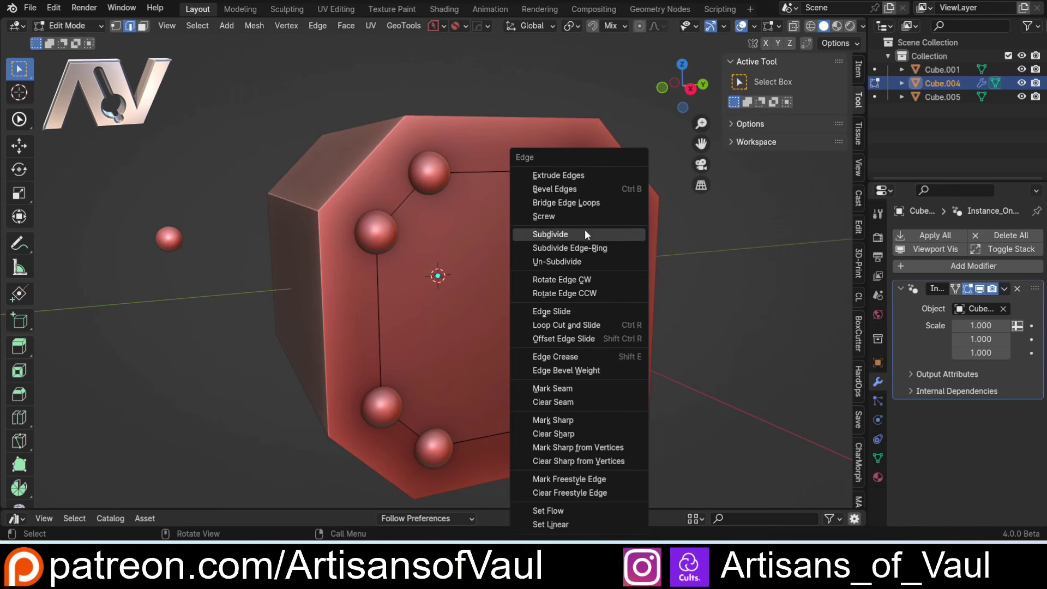
click(576, 234)
Subdivide the bottom edge of Cube.004's outline with 2 cuts to add two evenly spaced rivets
click(523, 432)
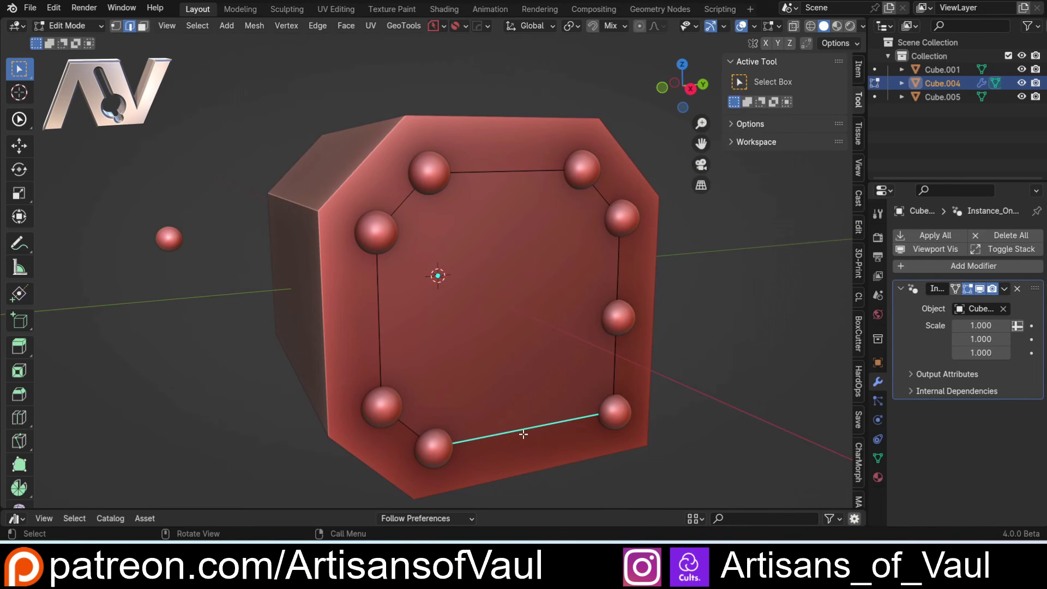
key(ctrl+e)
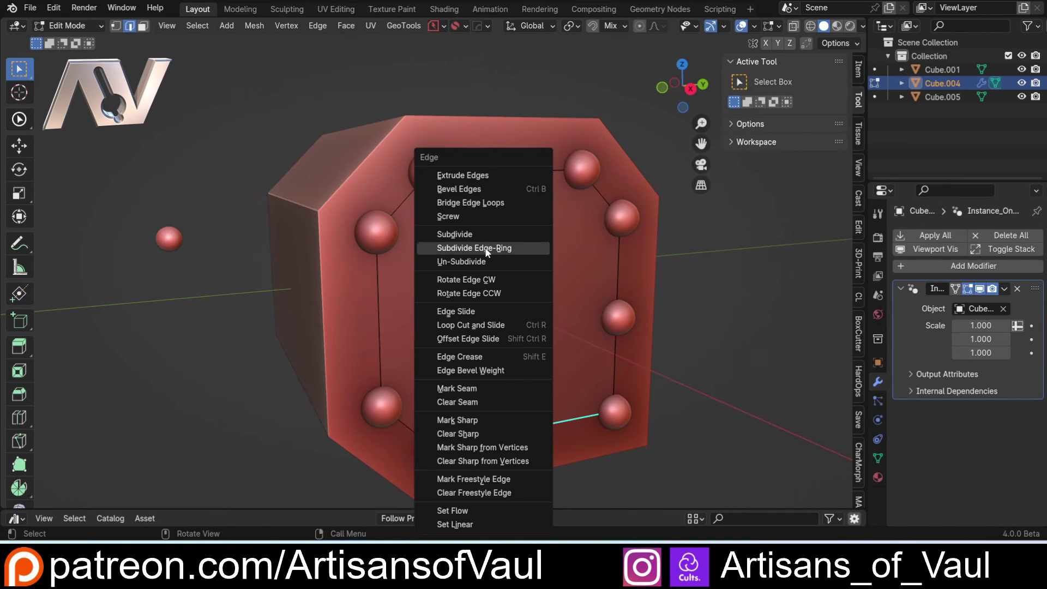
click(458, 232)
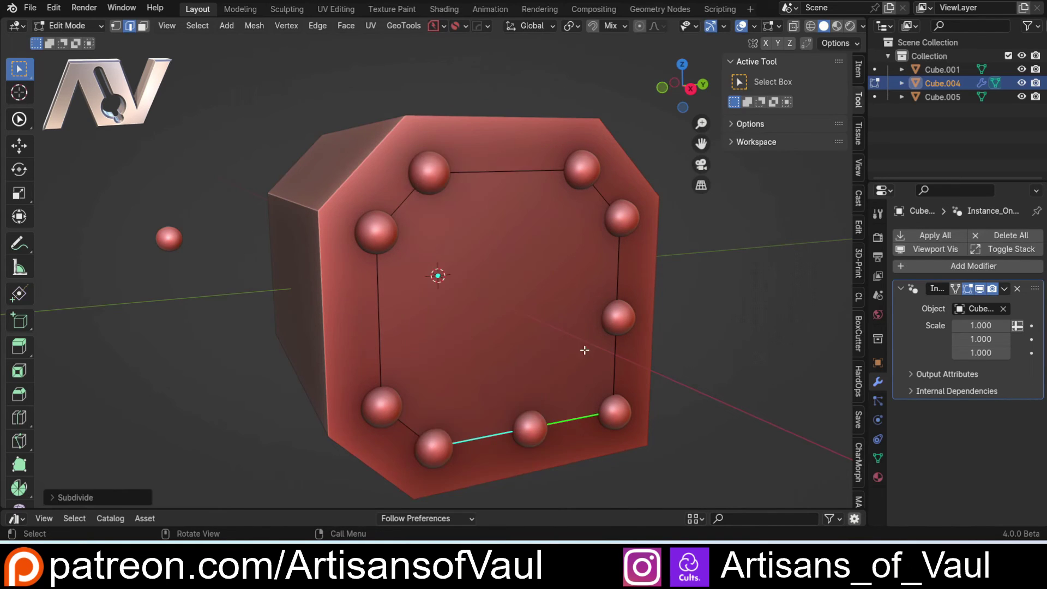
click(79, 497)
click(225, 403)
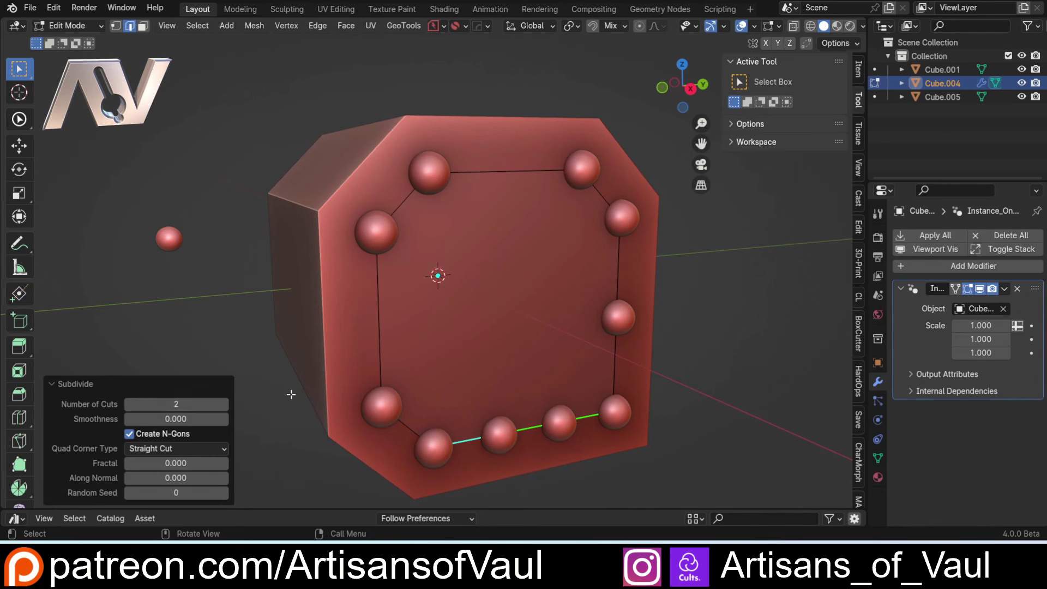
click(683, 314)
Dissolve the lower vertex of the upper-left chamfer on Cube.004 to remove its rivet, and return to Object Mode
scroll(683, 314, down, 3)
scroll(502, 316, up, 2)
key(Tab)
click(304, 289)
key(alt+z)
drag(358, 227, 418, 262)
key(alt+z)
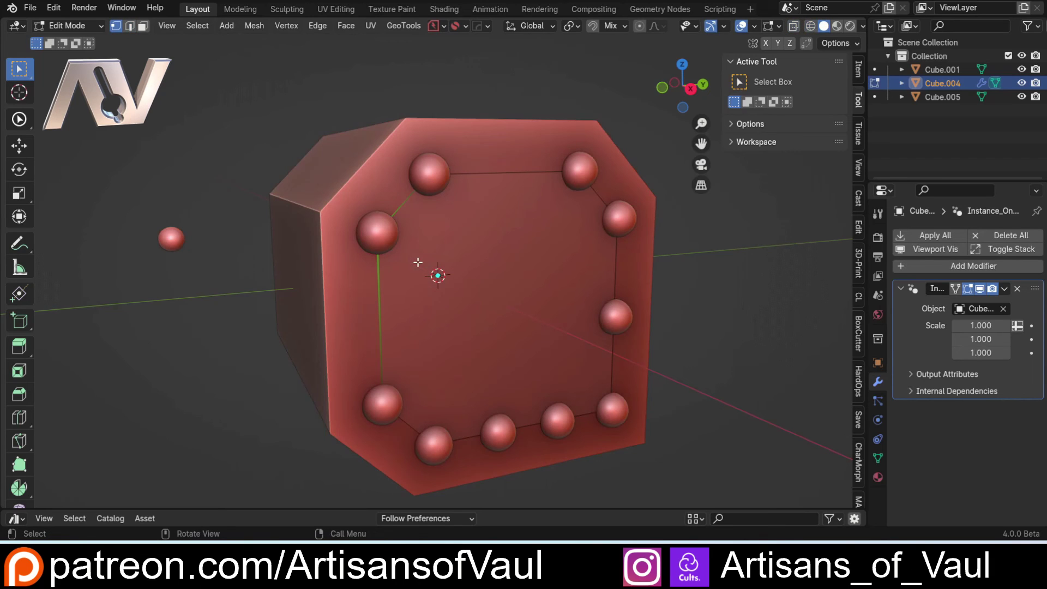
key(ctrl+x)
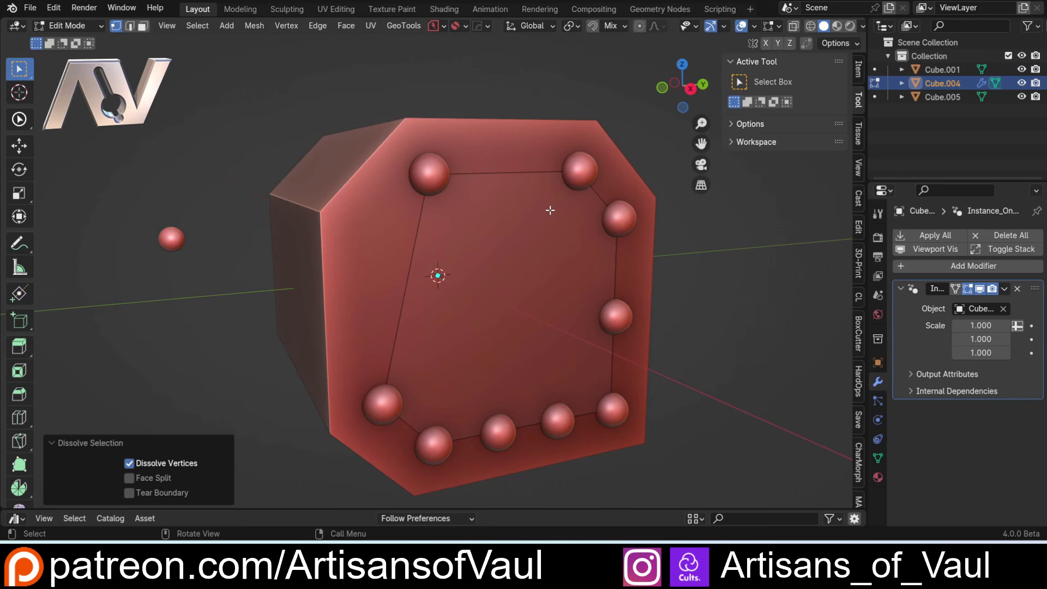
key(Tab)
click(548, 135)
scroll(601, 251, down, 4)
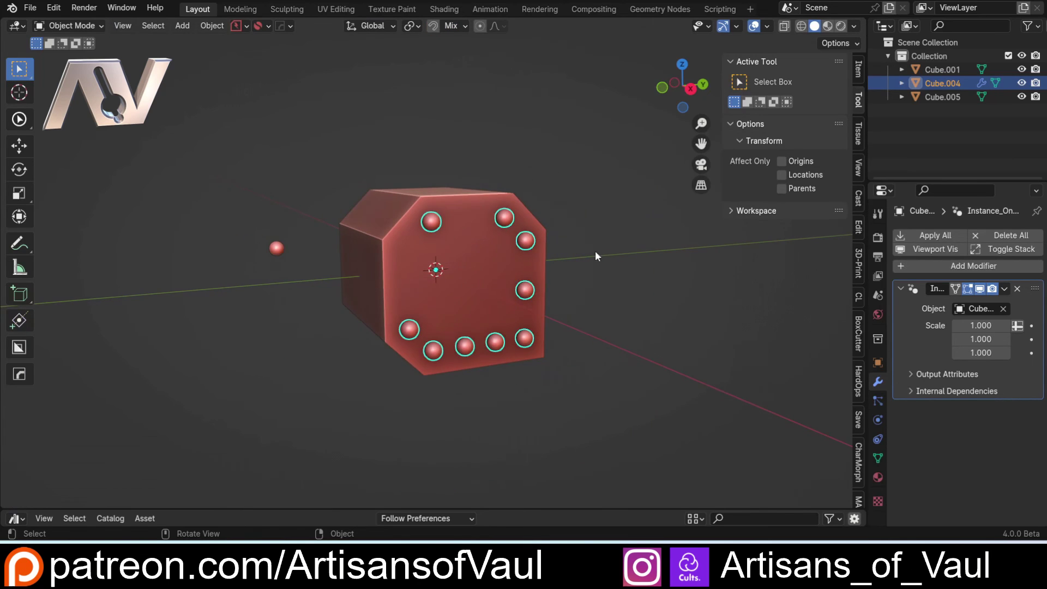
middle_drag(601, 251, 619, 271)
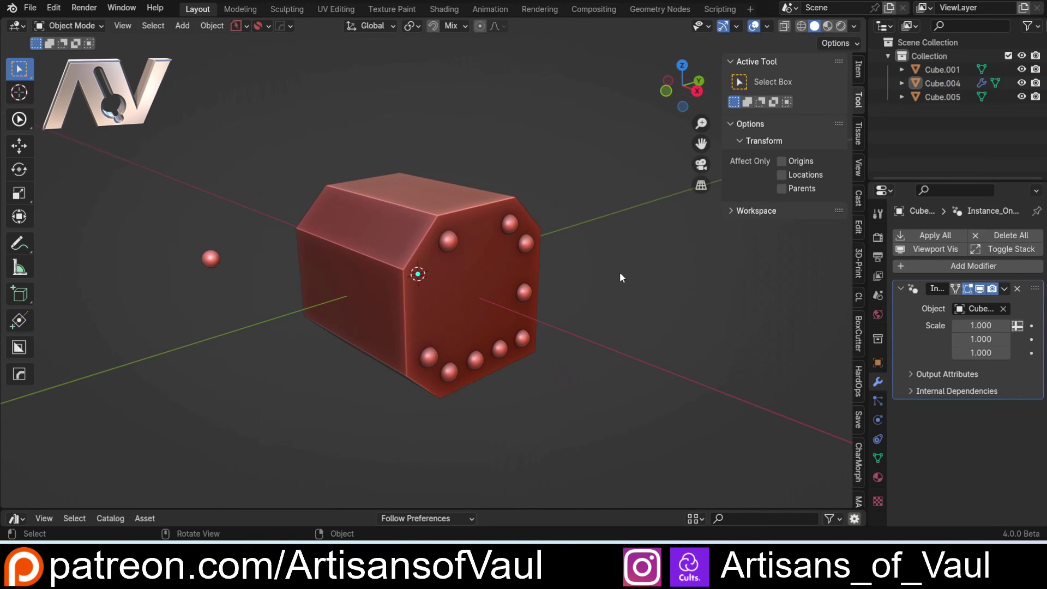